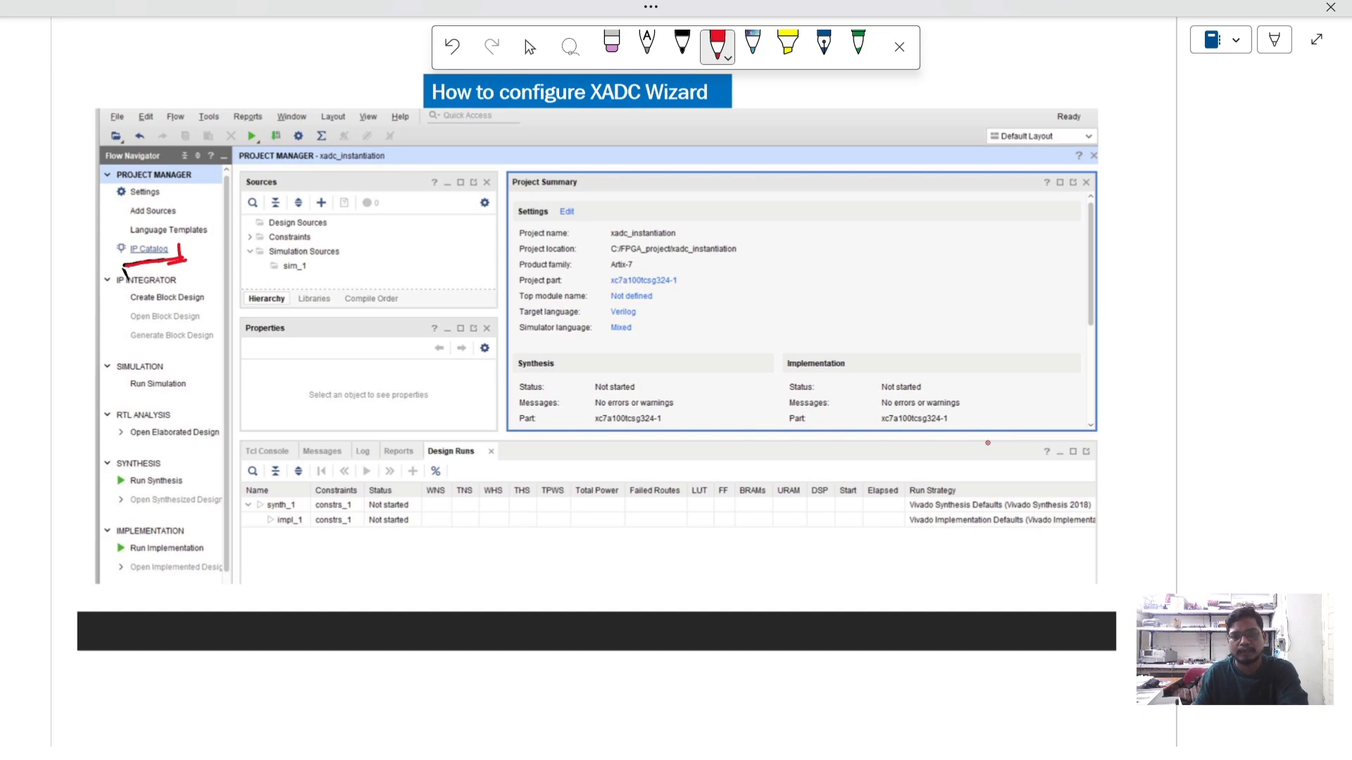
Circle the whole xadc_wiz_0 block in red ink on the notes page following the XADC Wizard slide.
key(Right)
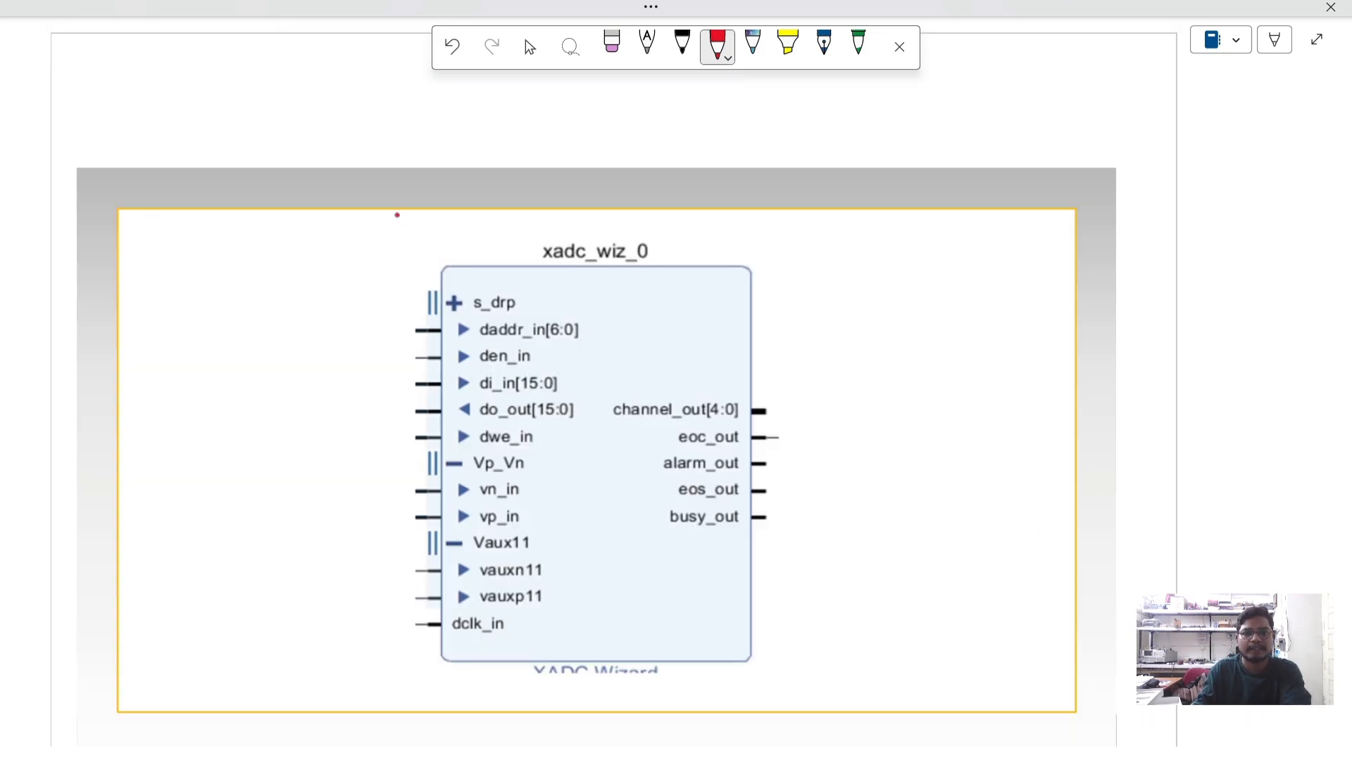
mouse_move(395, 213)
mouse_down()
mouse_move(747, 224)
mouse_move(788, 310)
mouse_move(791, 571)
mouse_move(561, 686)
mouse_move(371, 581)
mouse_move(380, 269)
mouse_move(411, 212)
mouse_up()
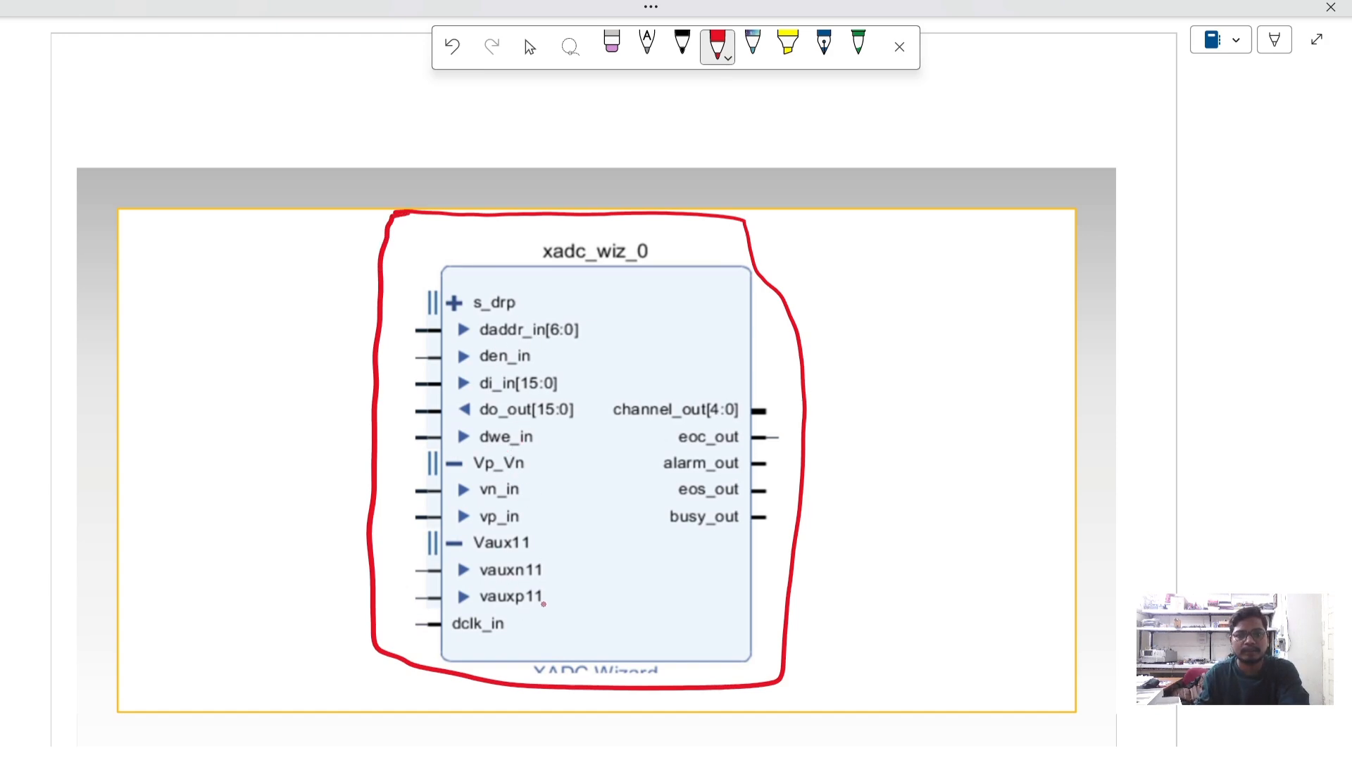
key(Right)
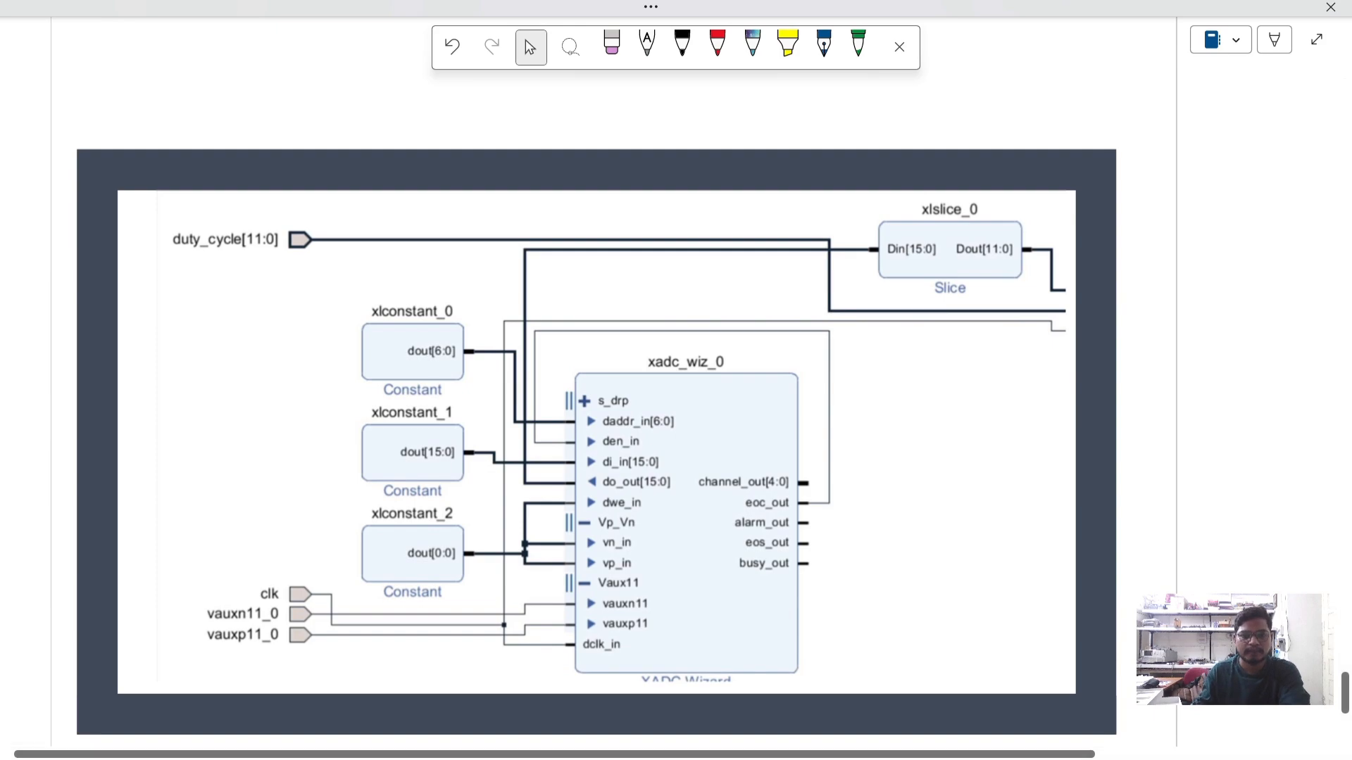
scroll(679, 399, up, 12)
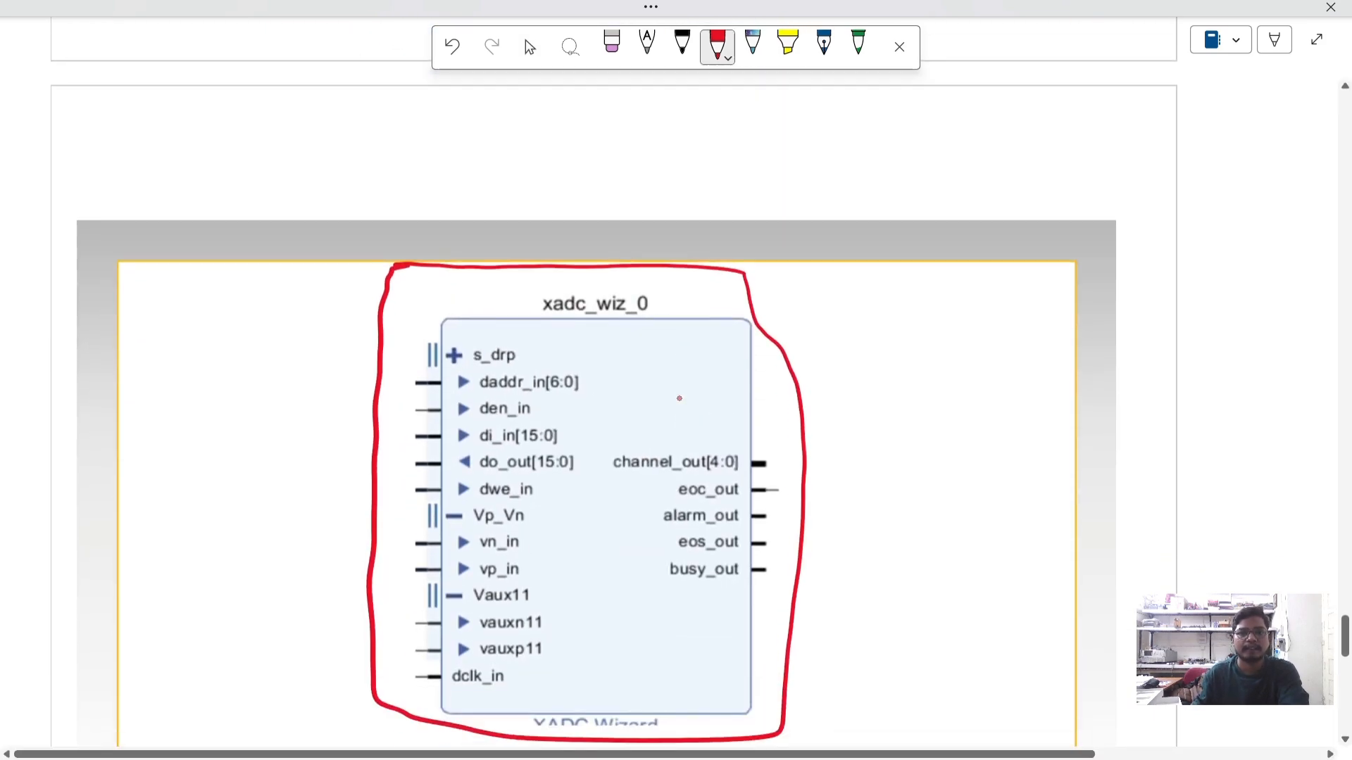
Mark the block diagram with the constant, slice and xadc_wiz_0 blocks in red ink.
scroll(679, 398, down, 9)
key(Escape)
scroll(680, 400, down, 5)
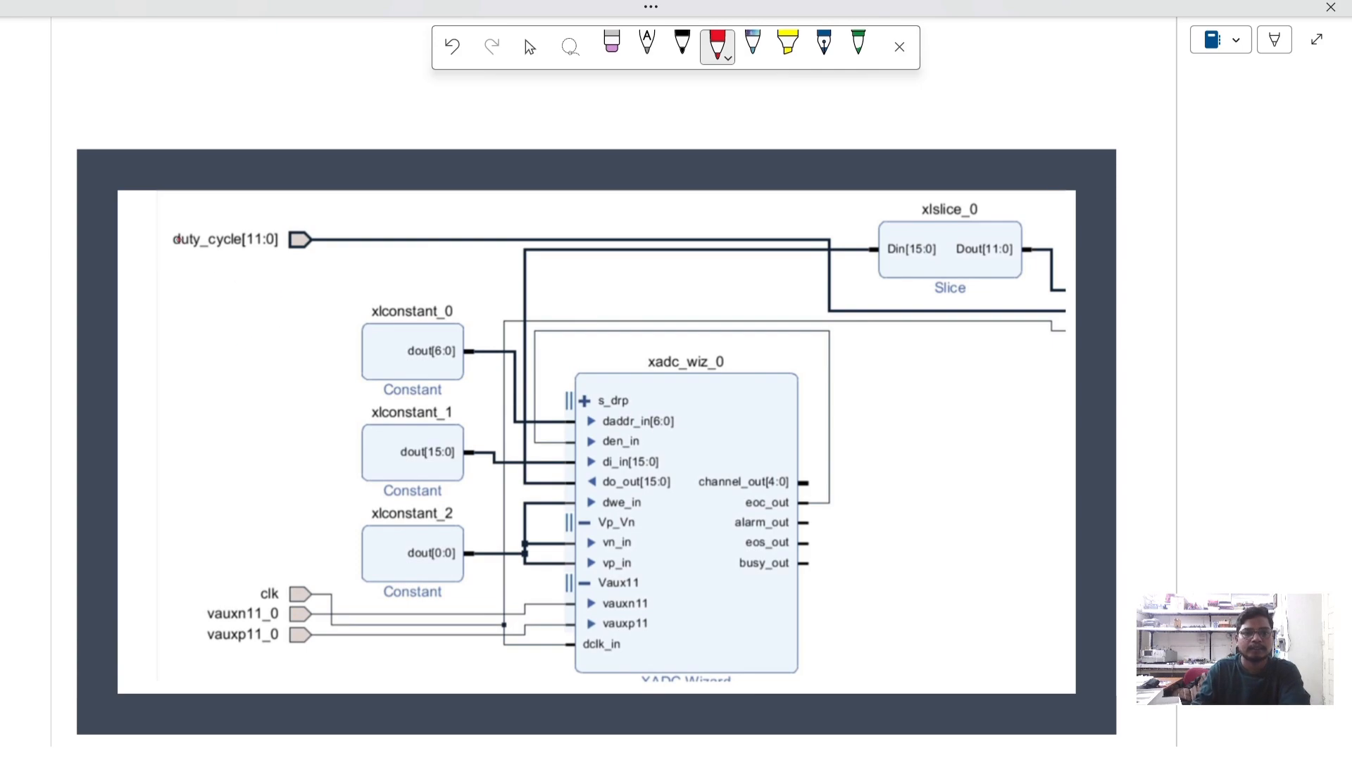
drag(166, 185, 177, 603)
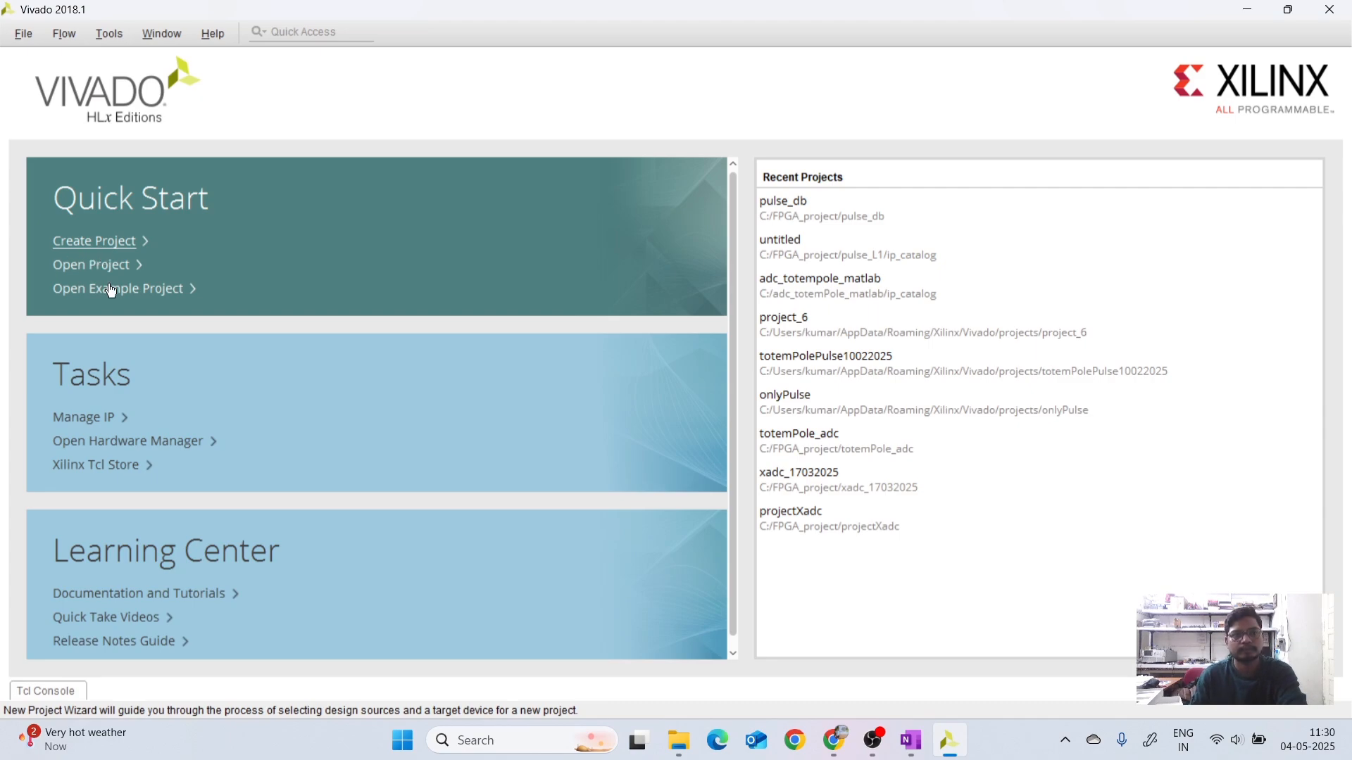
Start a new Vivado project named xadc_learn in C:/FPGA_project, with its own project subdirectory.
click(100, 246)
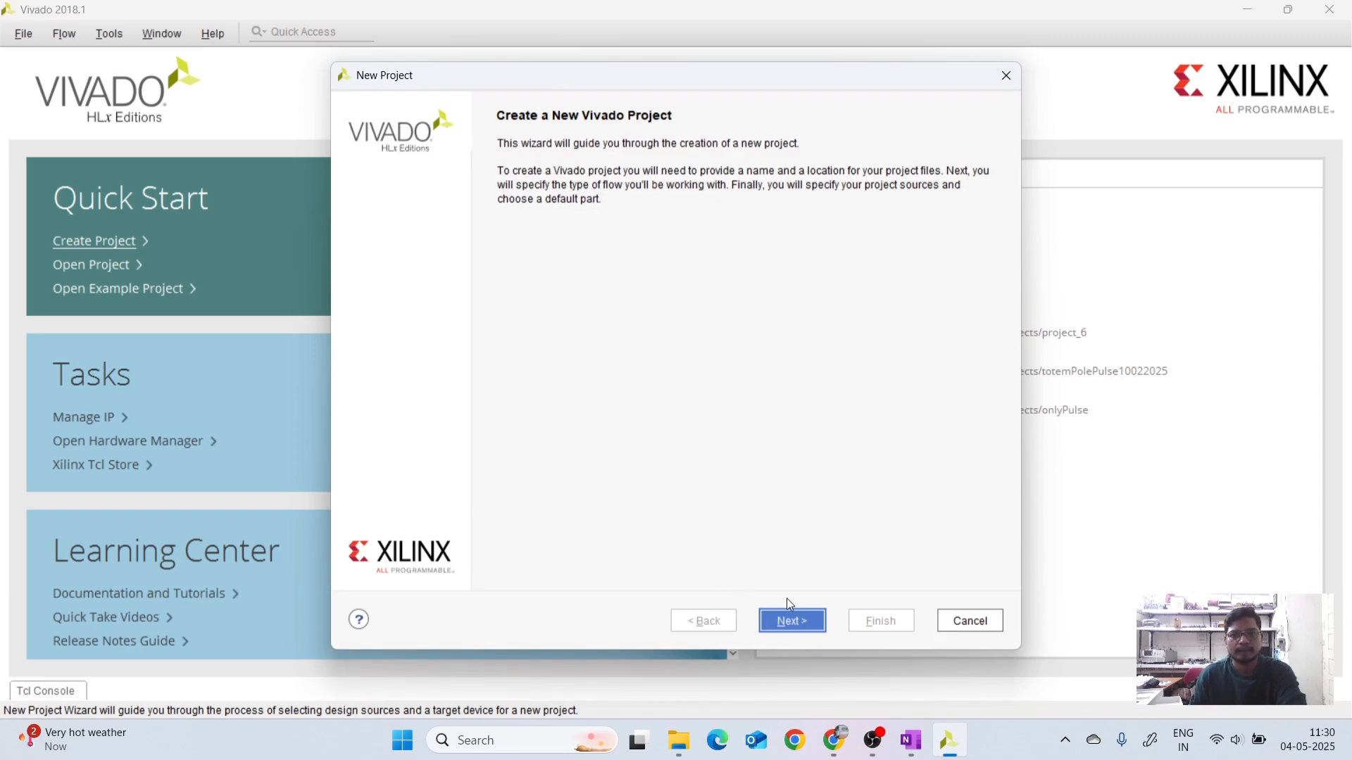
click(801, 622)
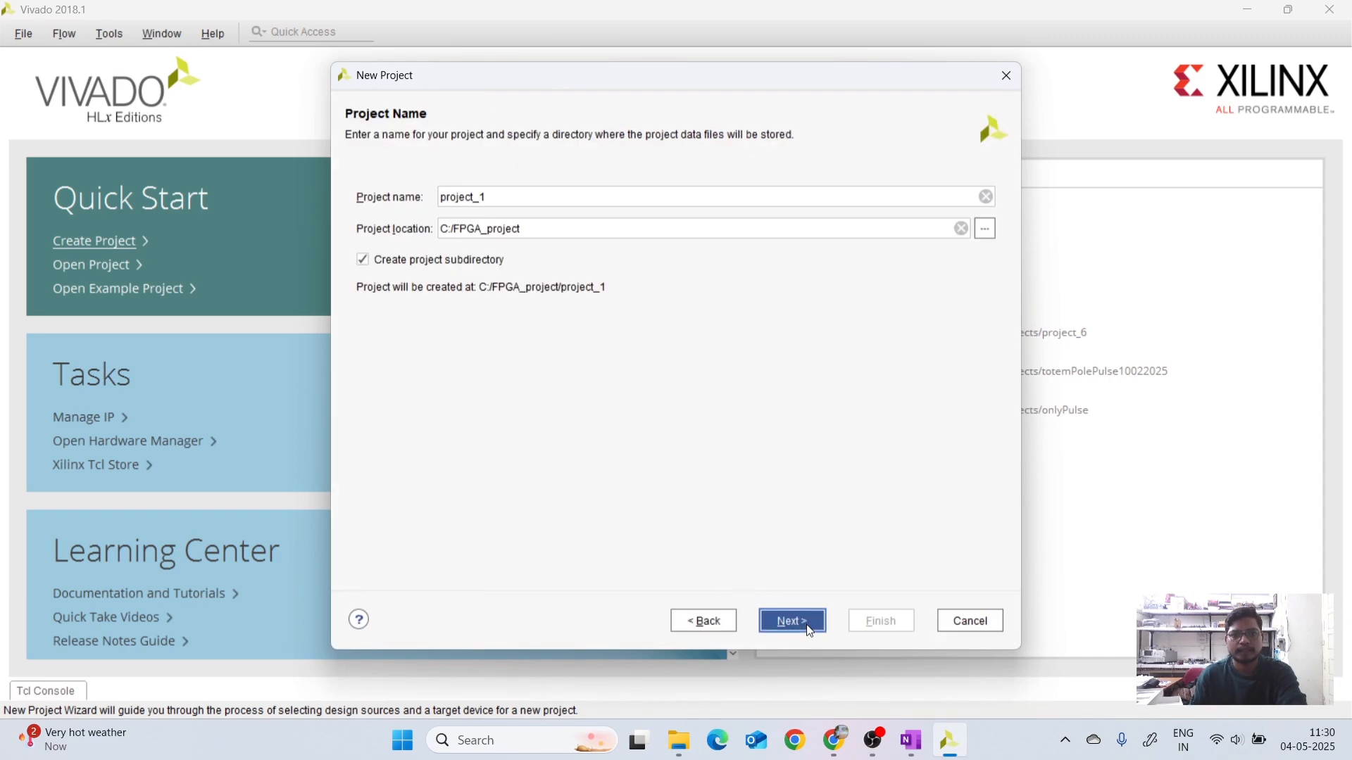
click(493, 197)
key(BackSpace)
key(BackSpace)
key(BackSpace)
key(BackSpace)
key(BackSpace)
key(BackSpace)
key(BackSpace)
key(BackSpace)
key(BackSpace)
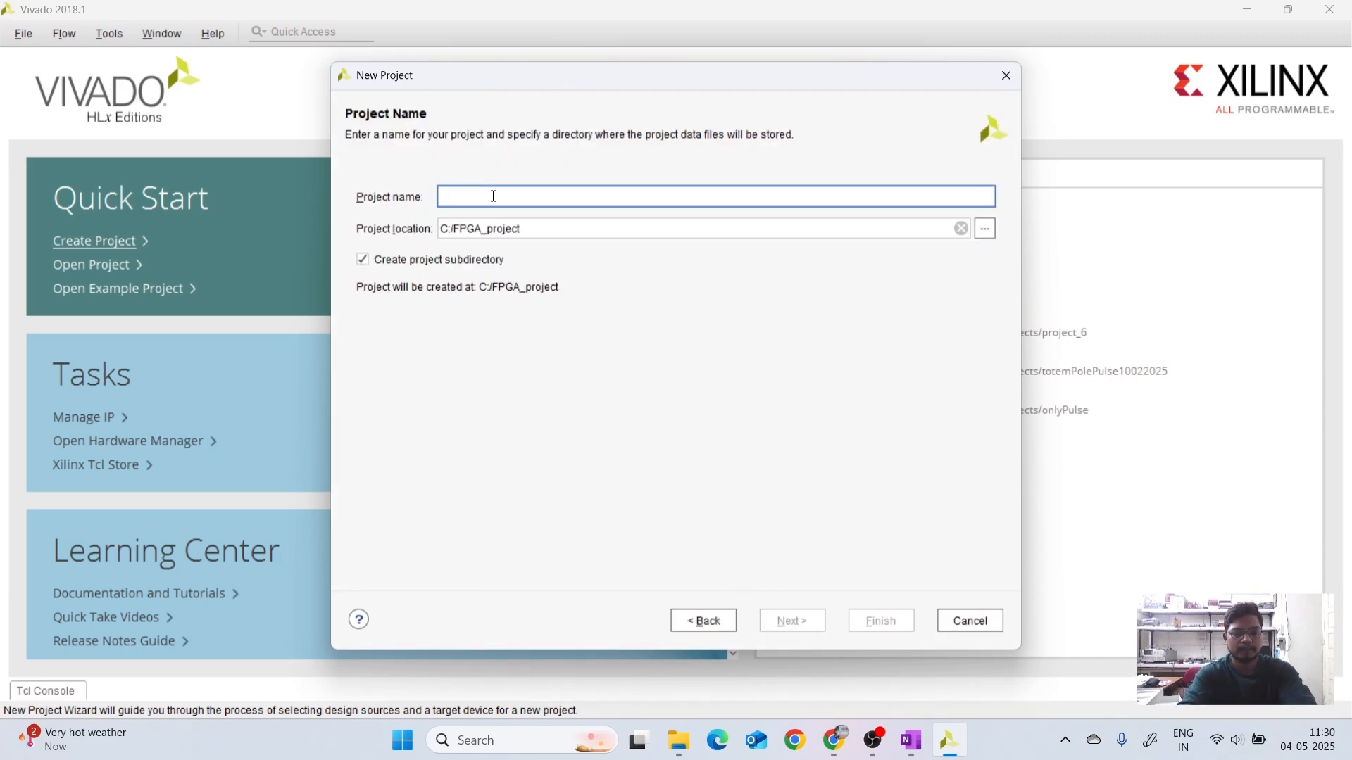
text(xa)
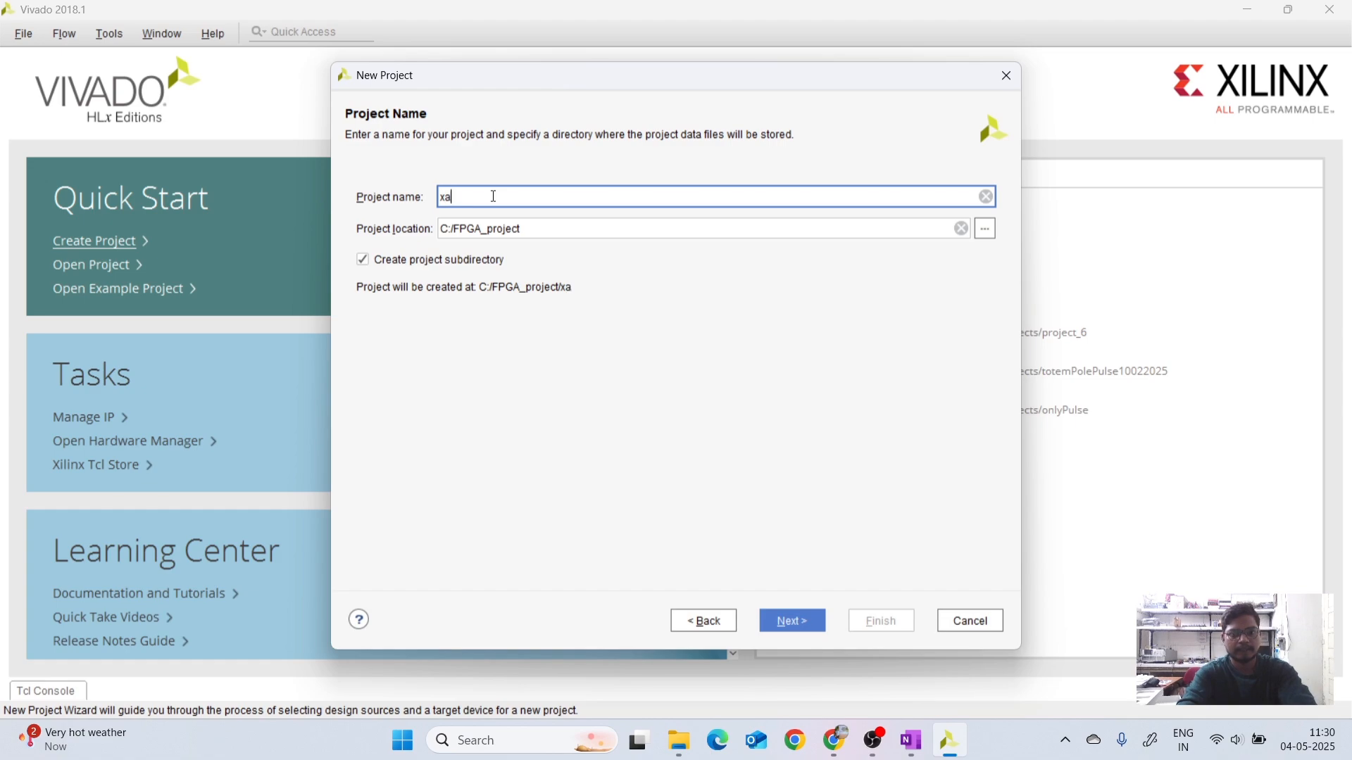
text(dc_l)
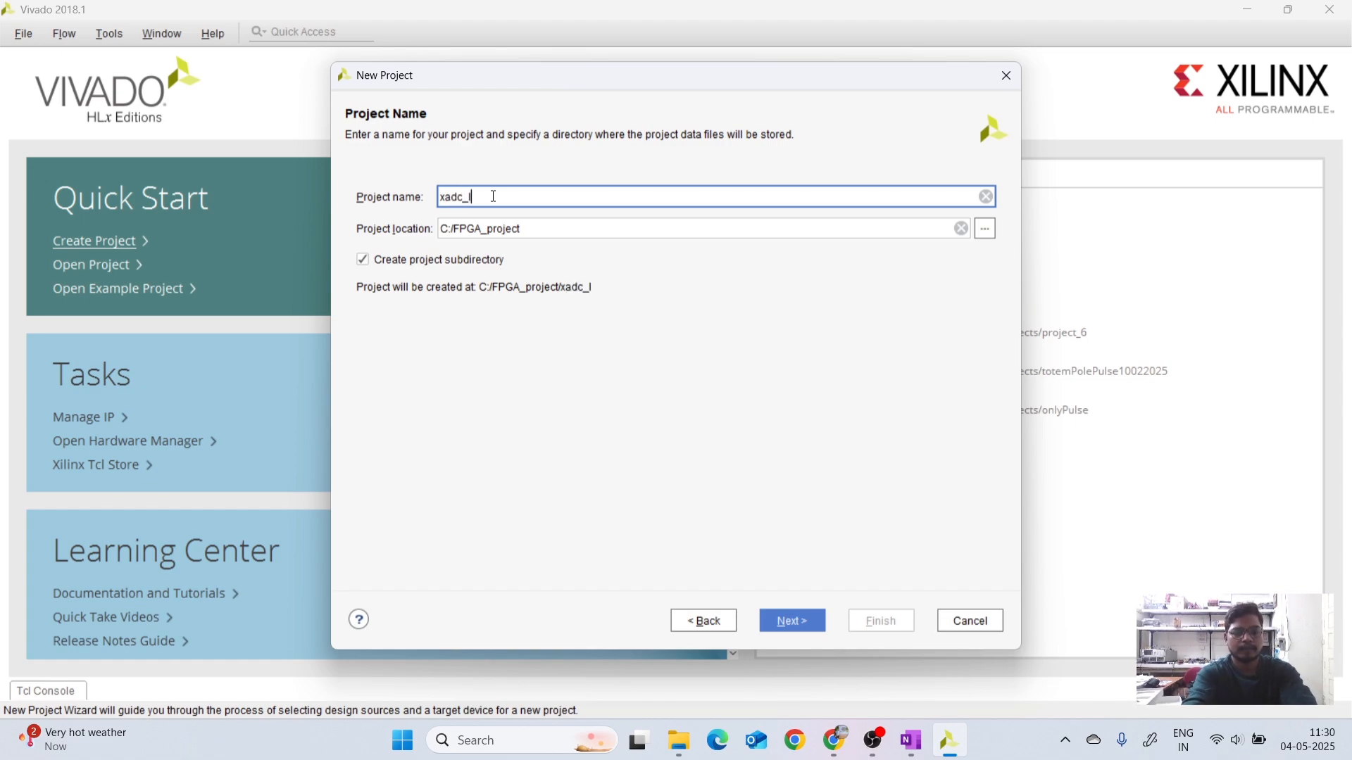
text(earn)
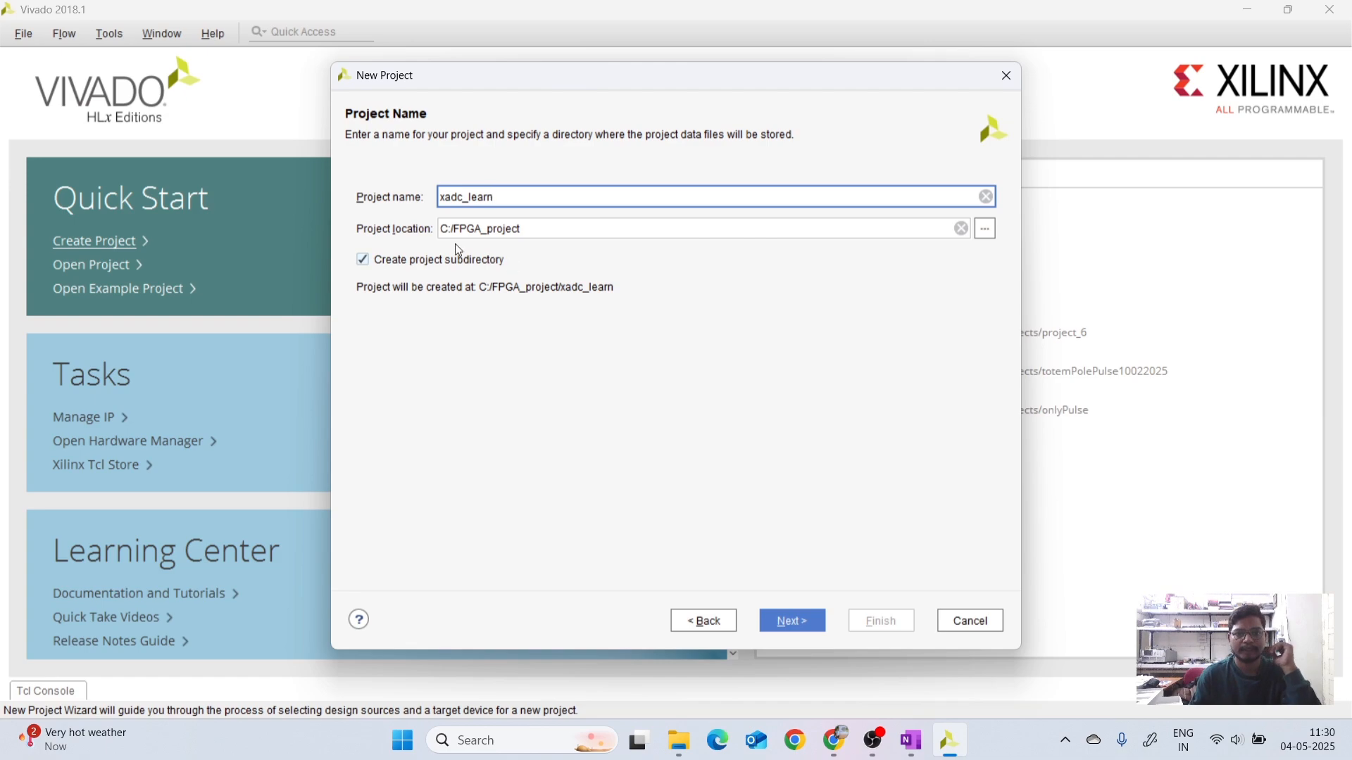
click(793, 621)
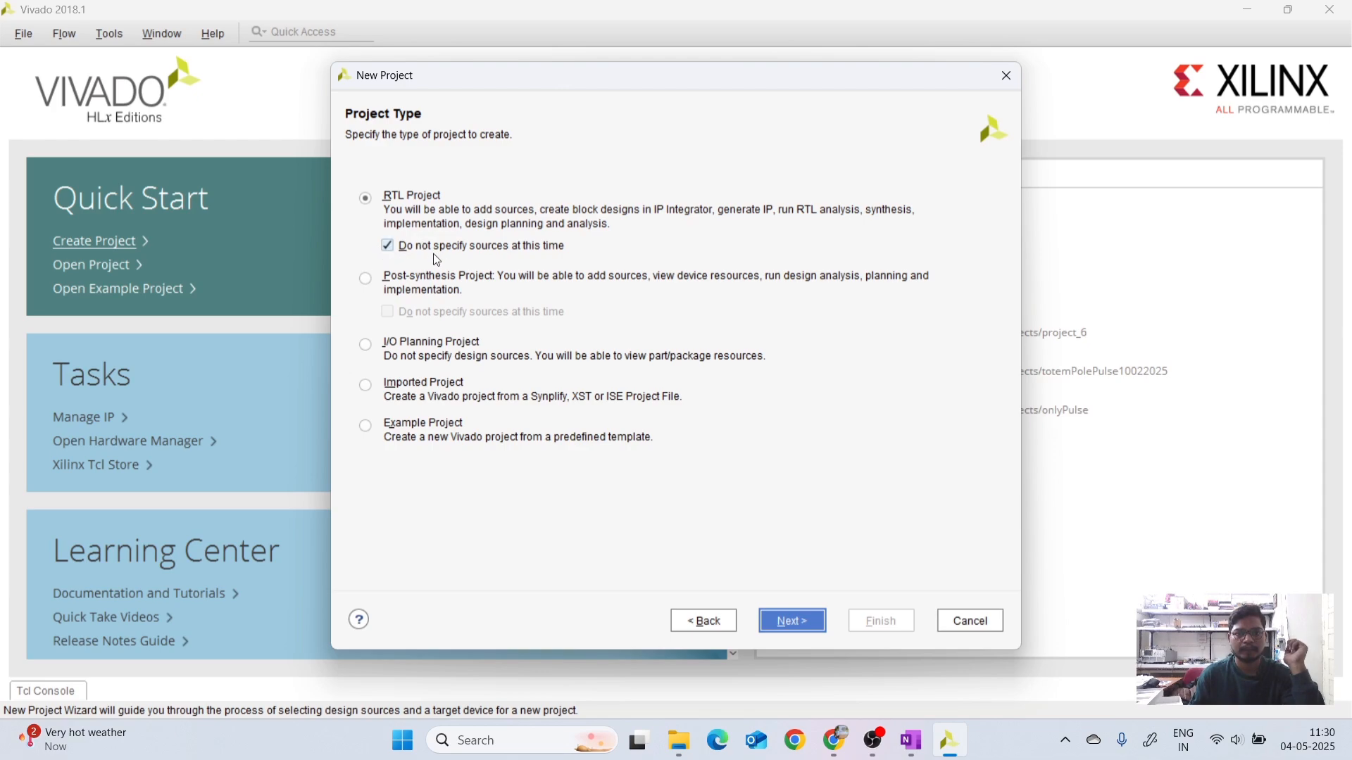
Accept an RTL project without sources and filter the parts by General Purpose, Artix-7, package csg324 and speed -1.
click(795, 622)
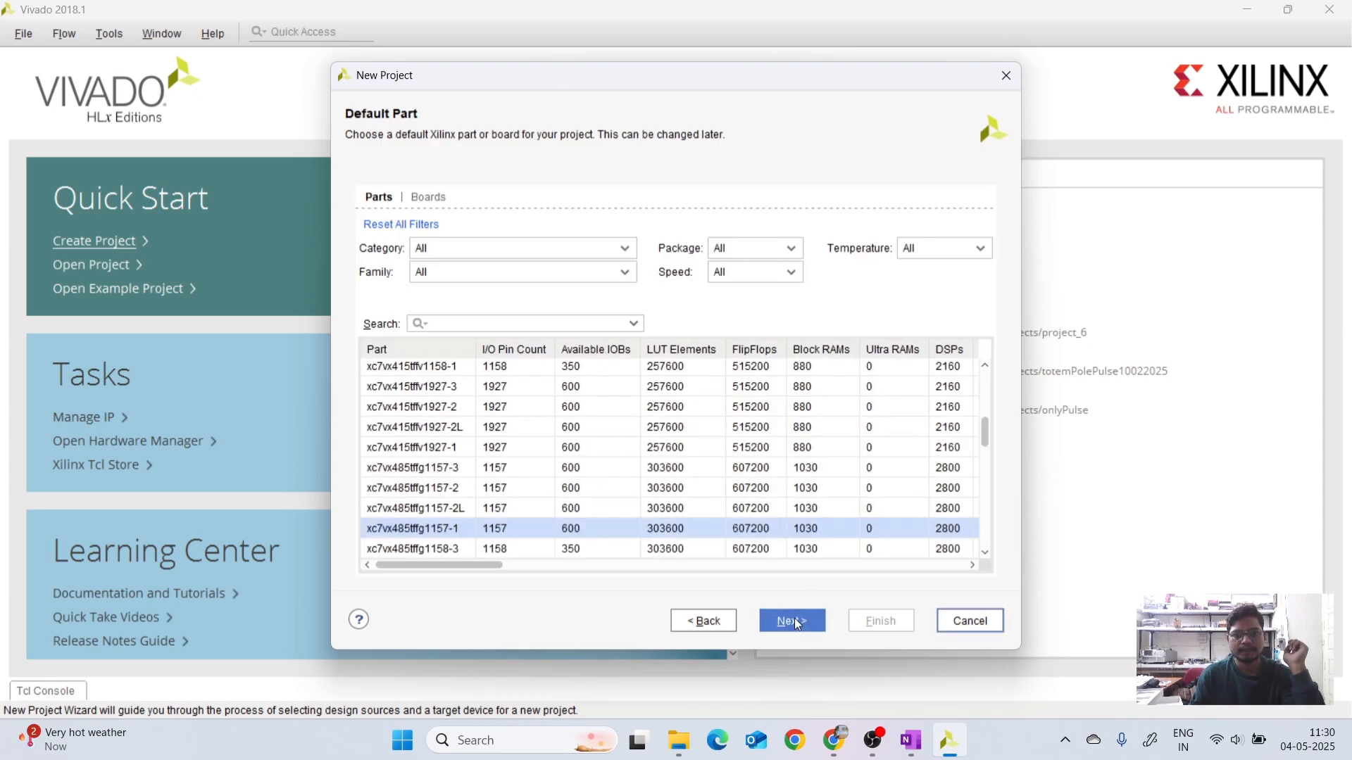
click(551, 251)
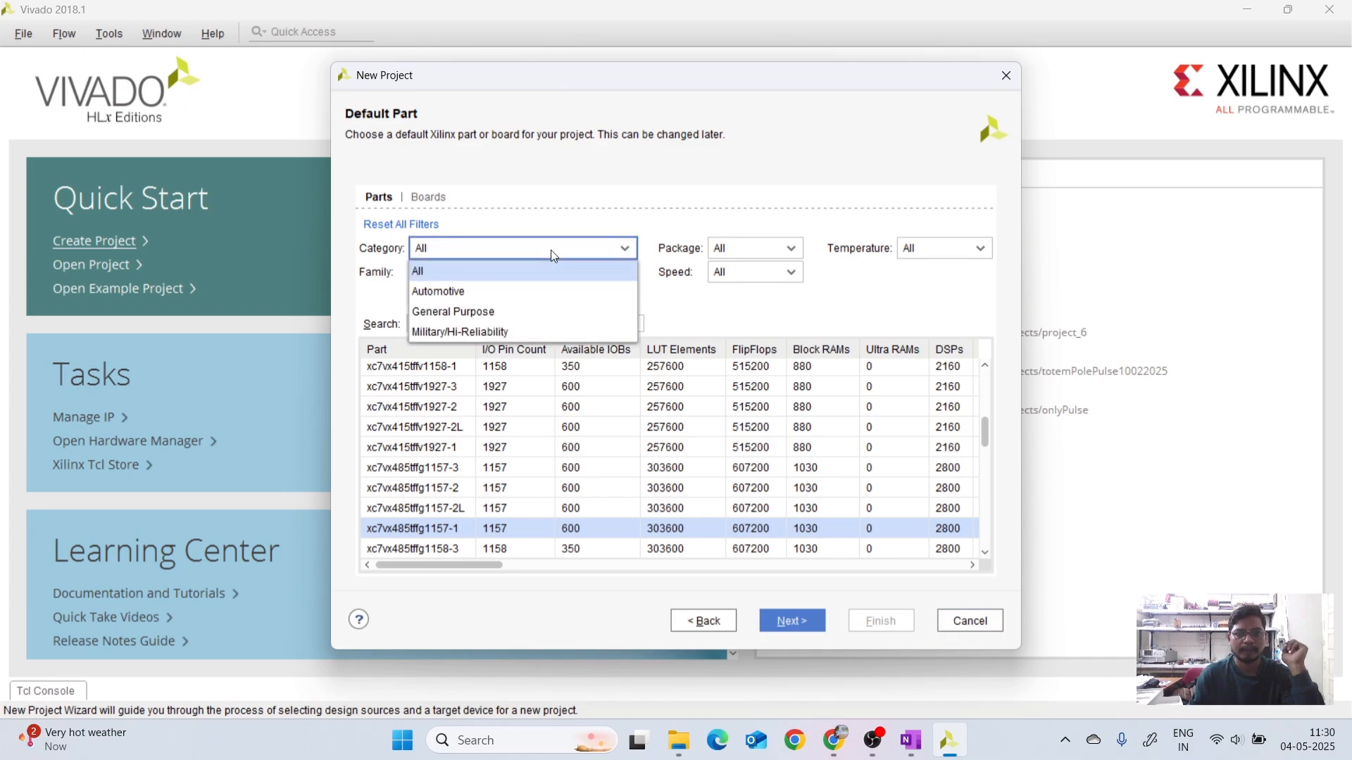
click(507, 314)
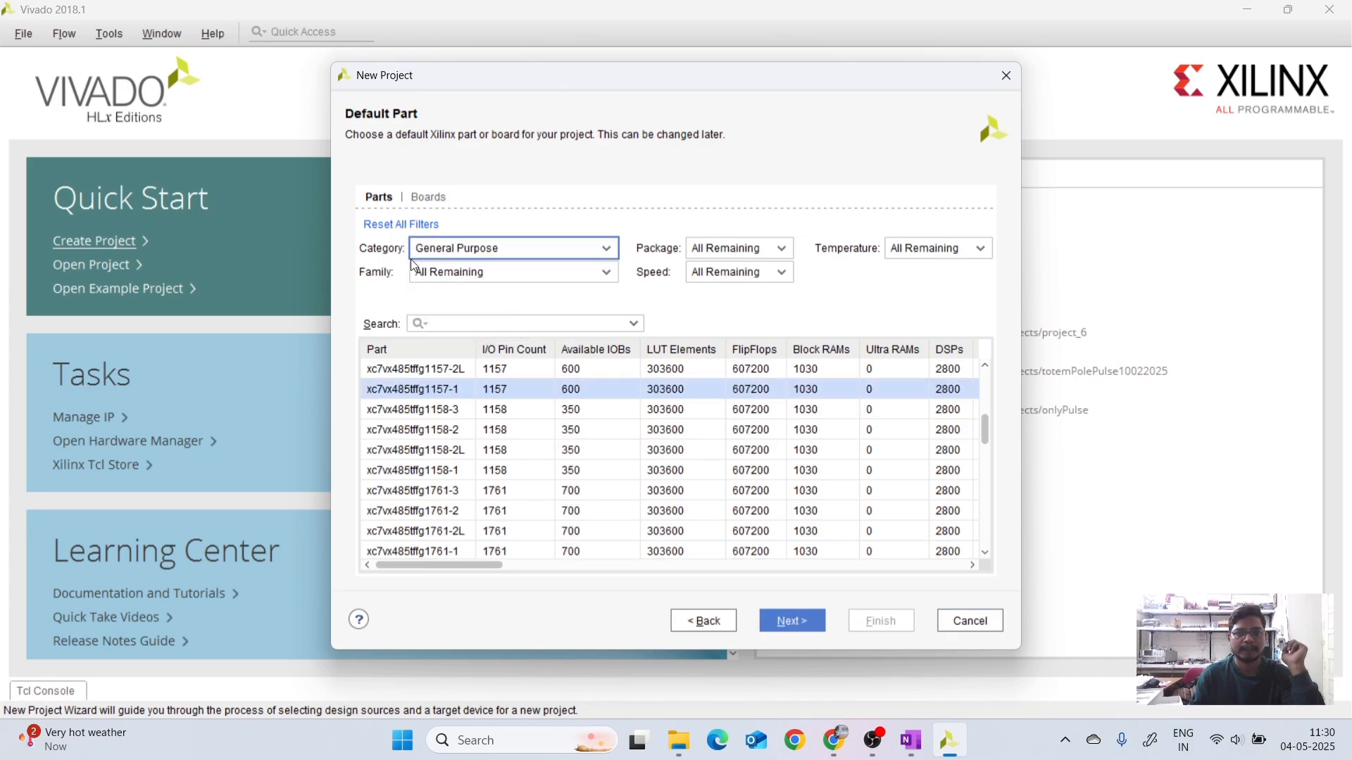
click(490, 271)
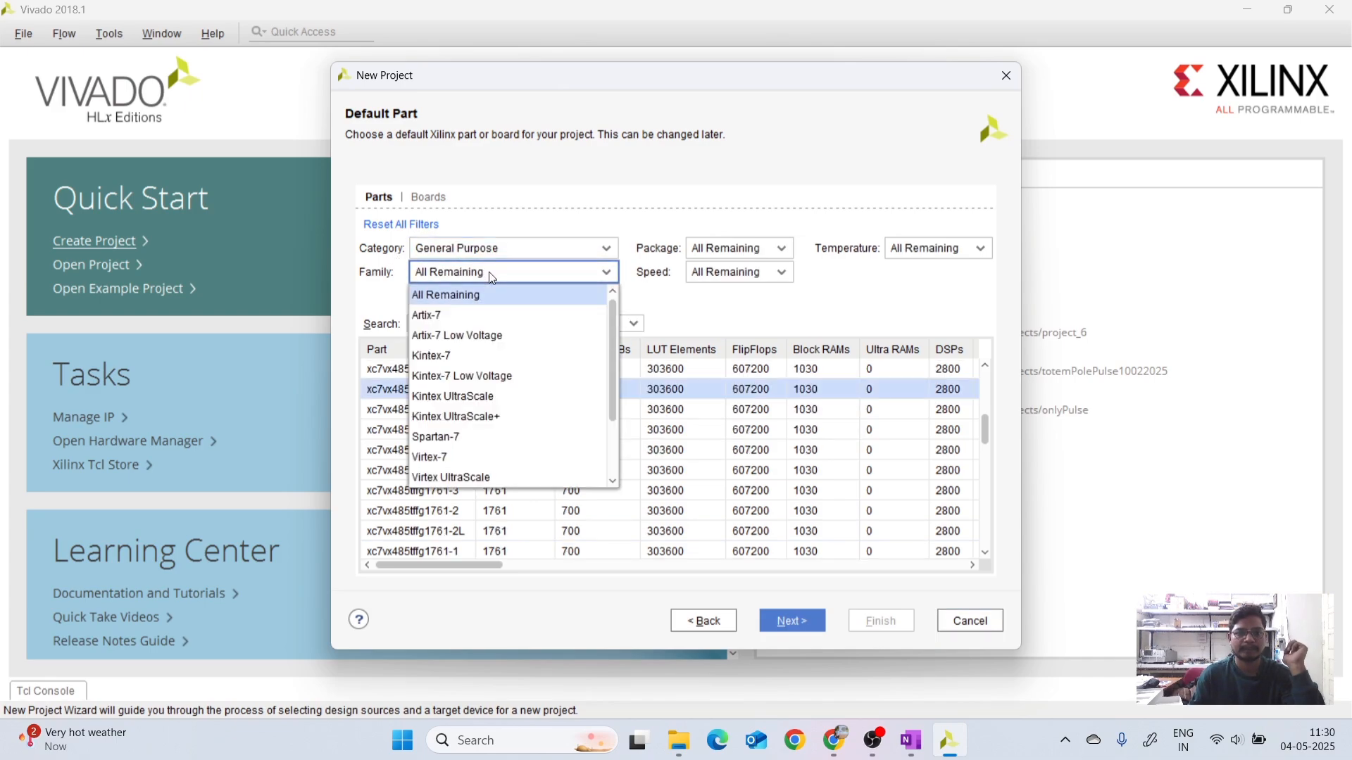
click(473, 314)
click(750, 248)
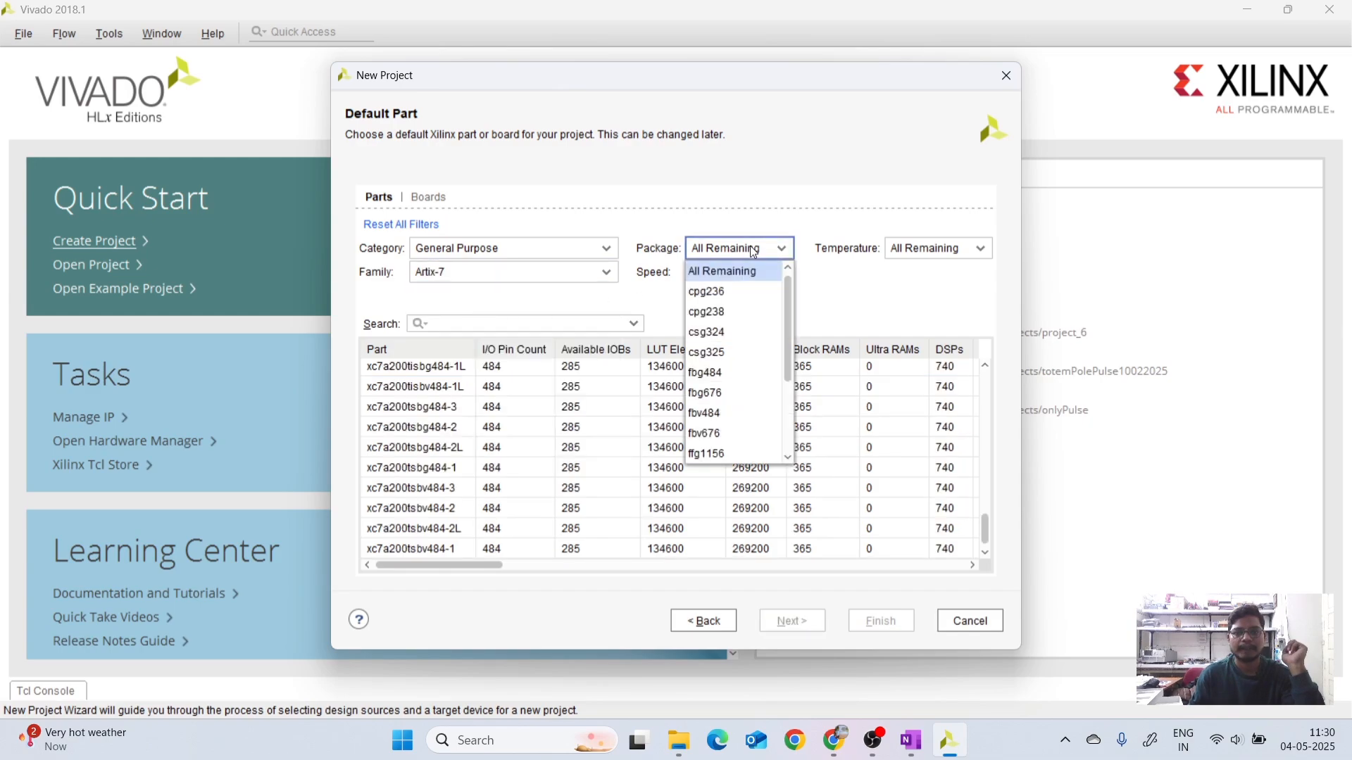
click(729, 341)
click(730, 274)
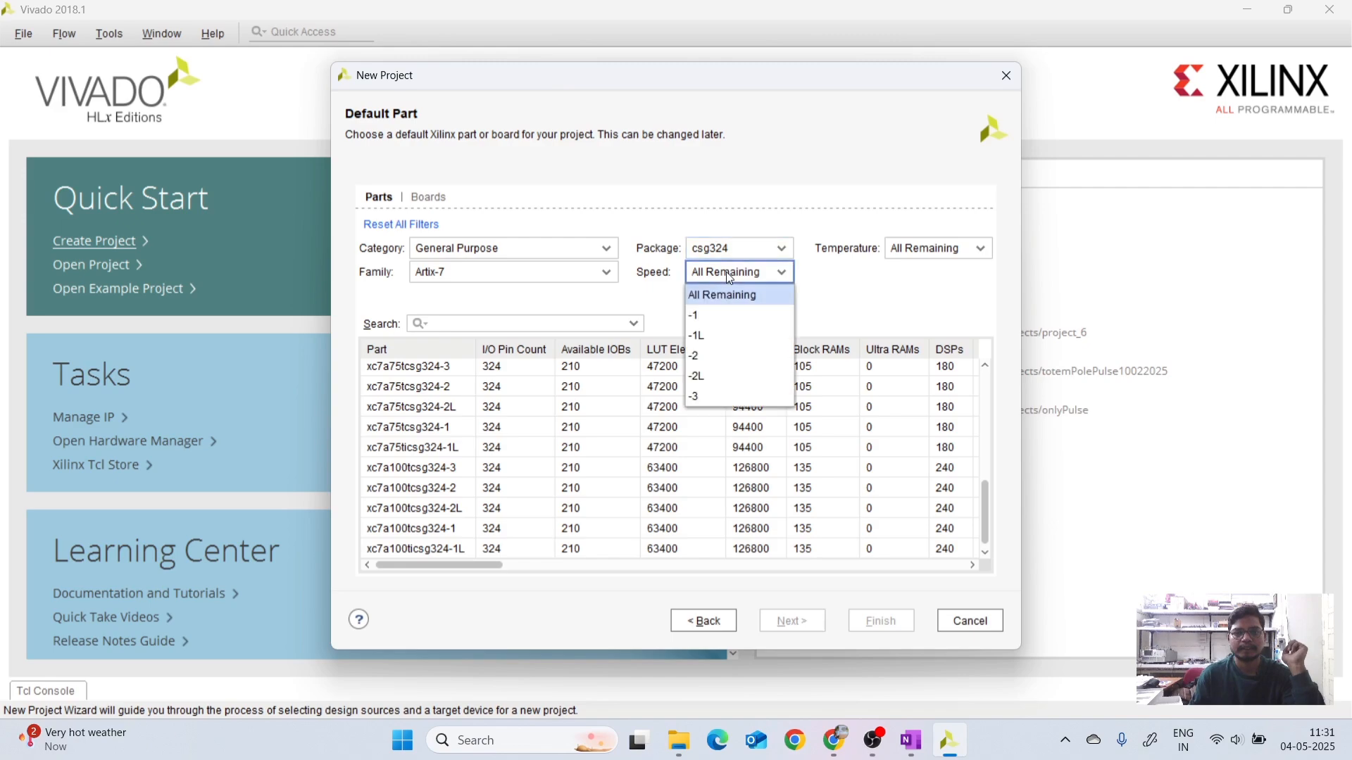
click(713, 318)
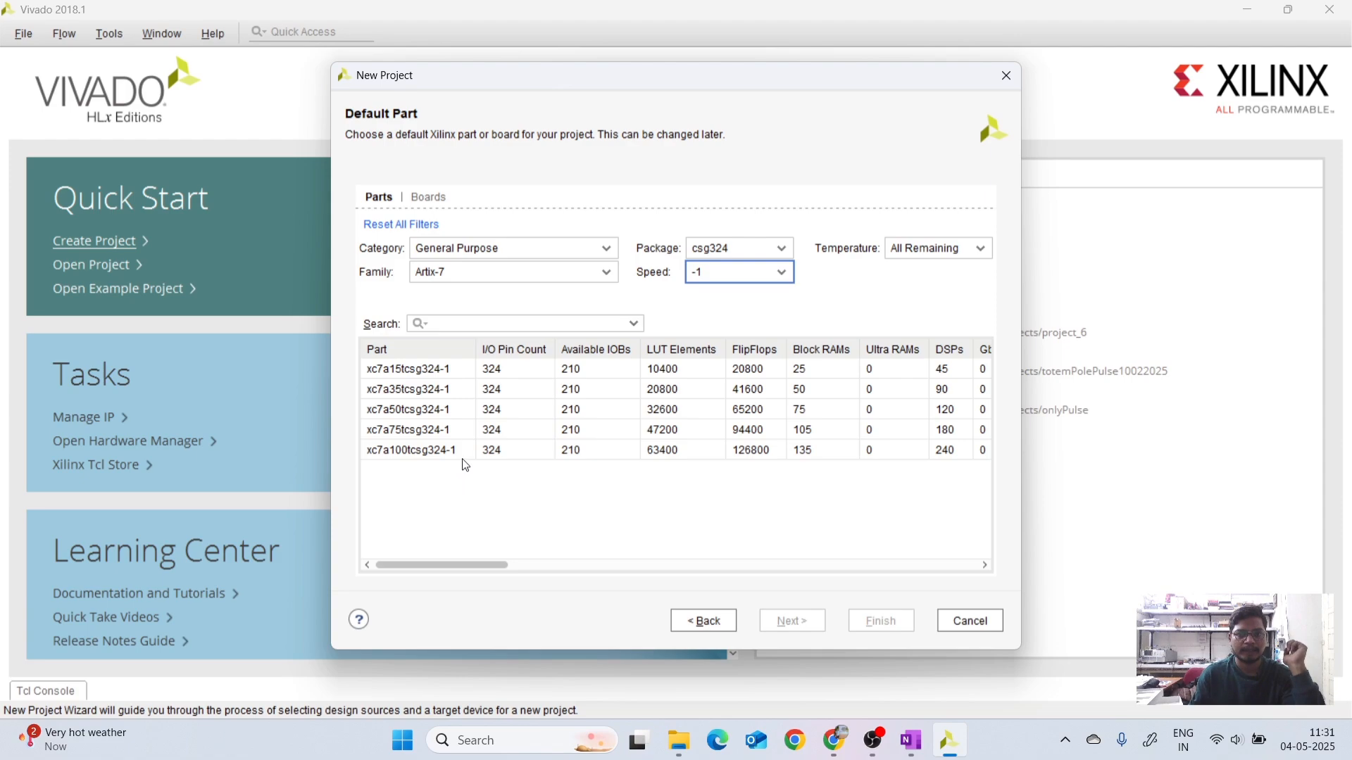
Choose xc7a100tcsg324-1 as the default part and finish creating the project.
click(409, 457)
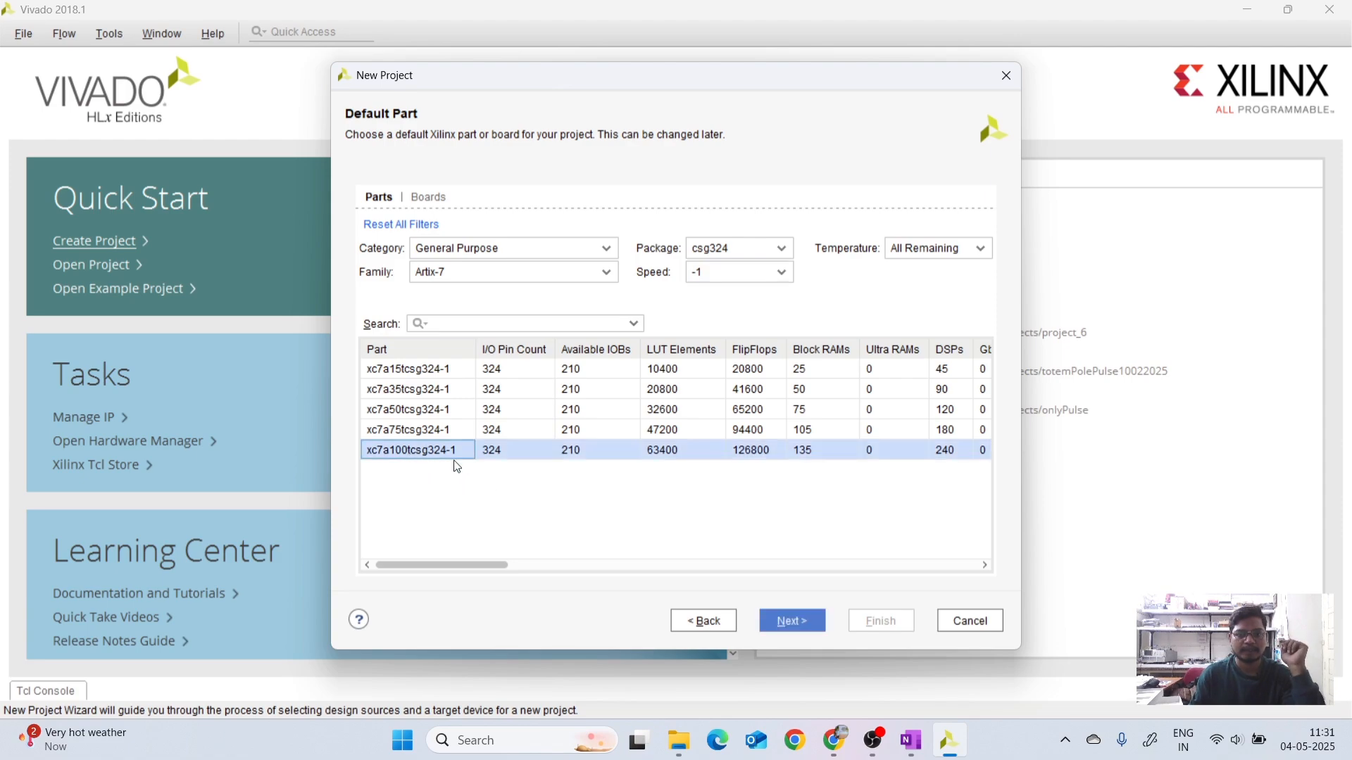
click(807, 626)
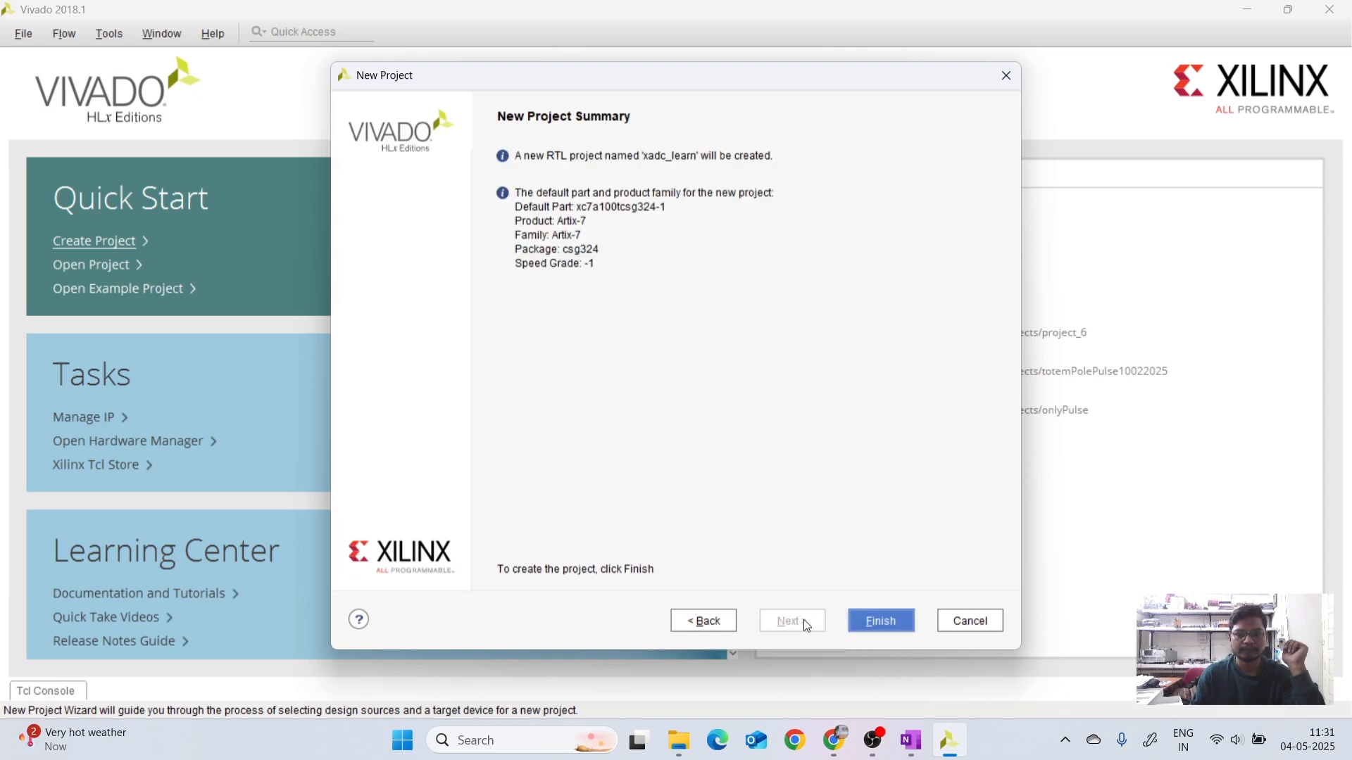
click(880, 622)
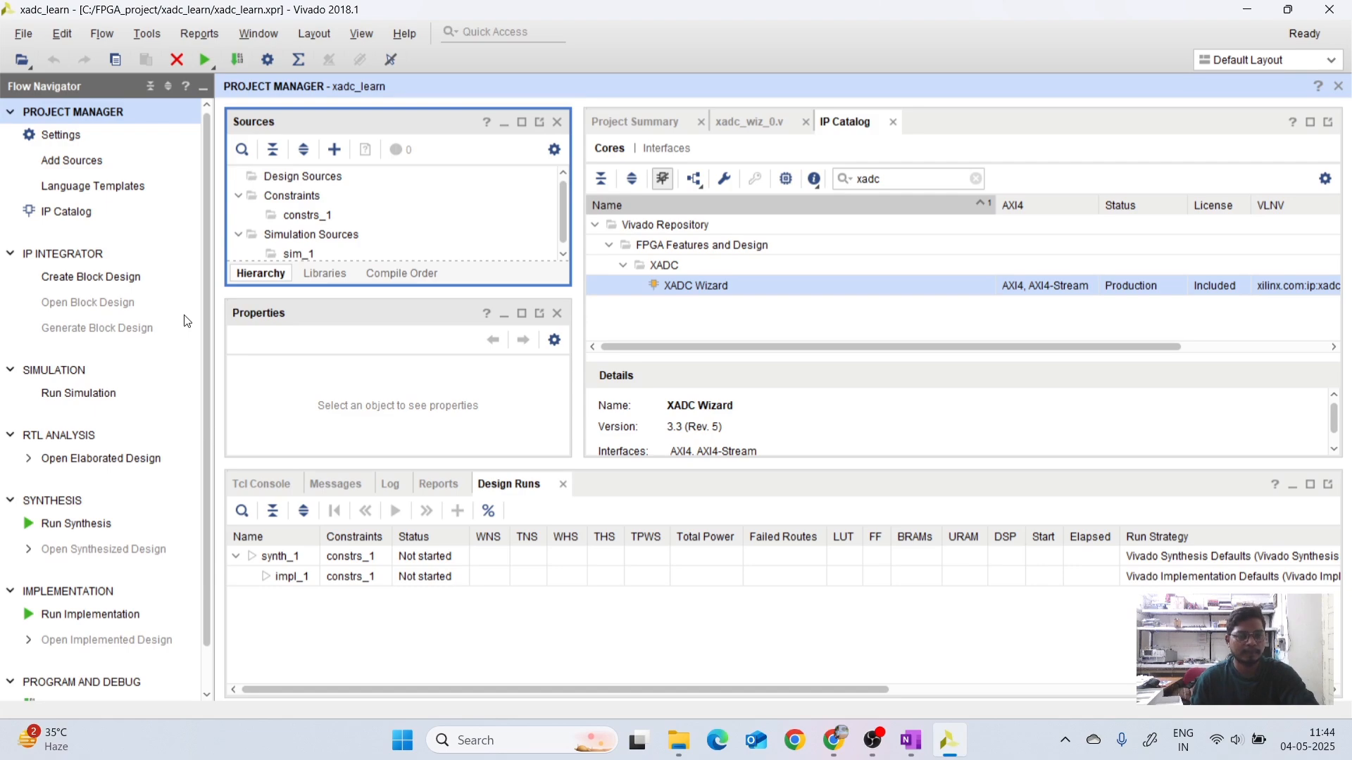
Create a block design named xadc_block, local to the project, in the Design Sources set.
click(90, 279)
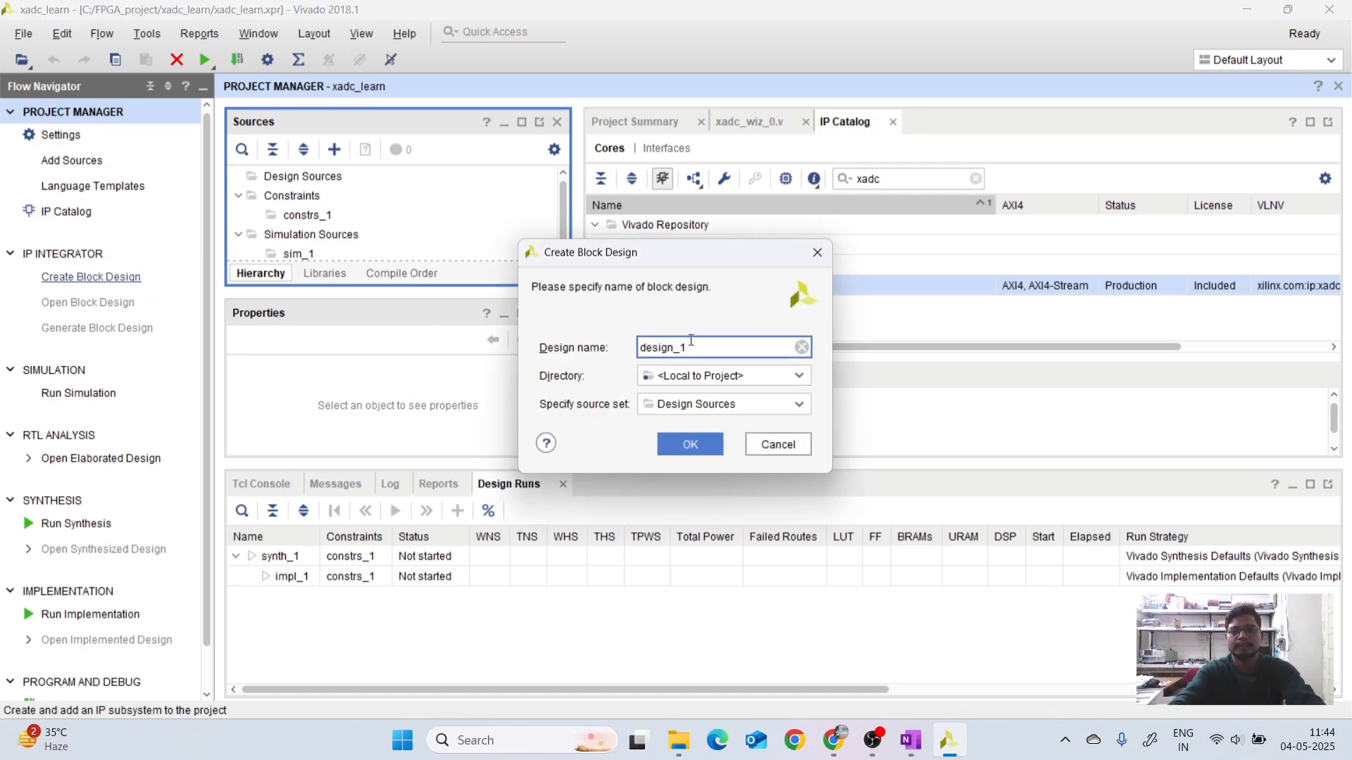
key(BackSpace)
key(BackSpace)
key(BackSpace)
key(BackSpace)
key(BackSpace)
key(BackSpace)
key(BackSpace)
key(BackSpace)
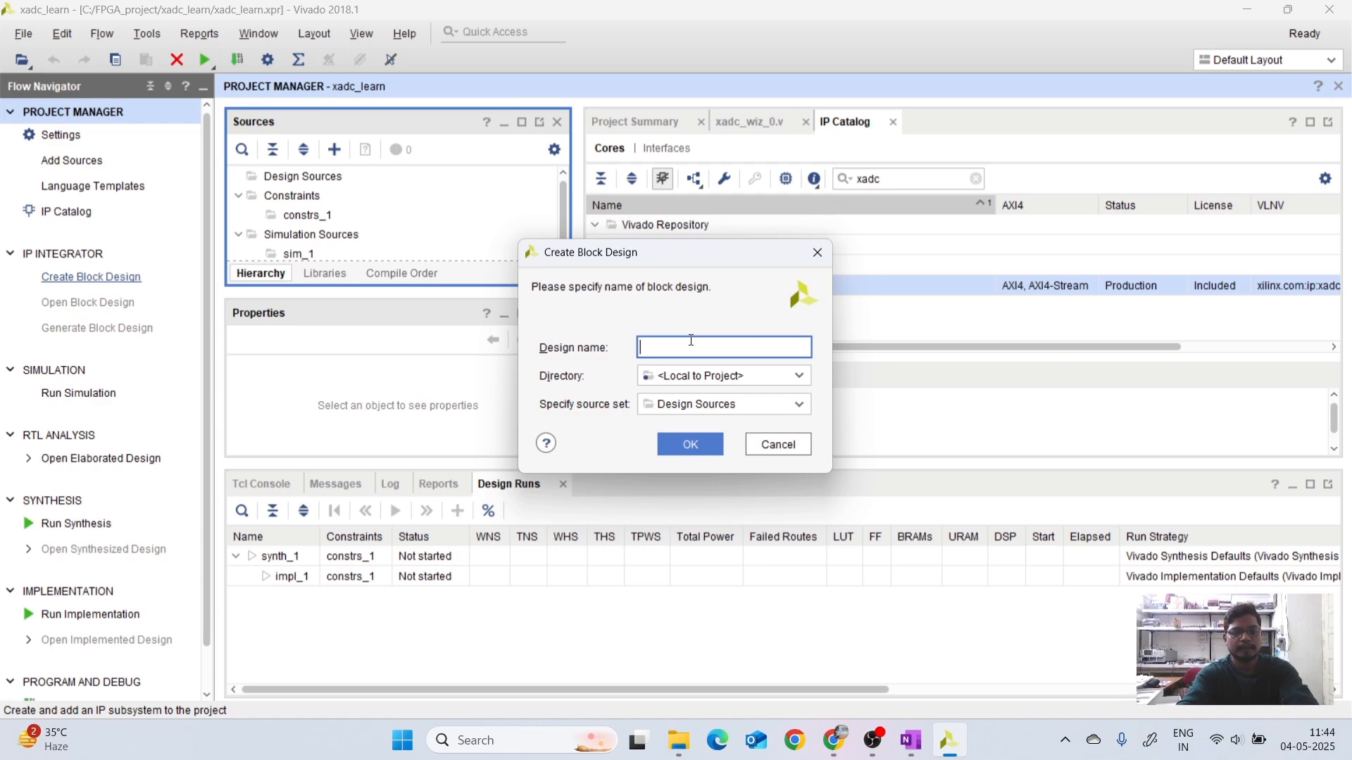
text(xadc)
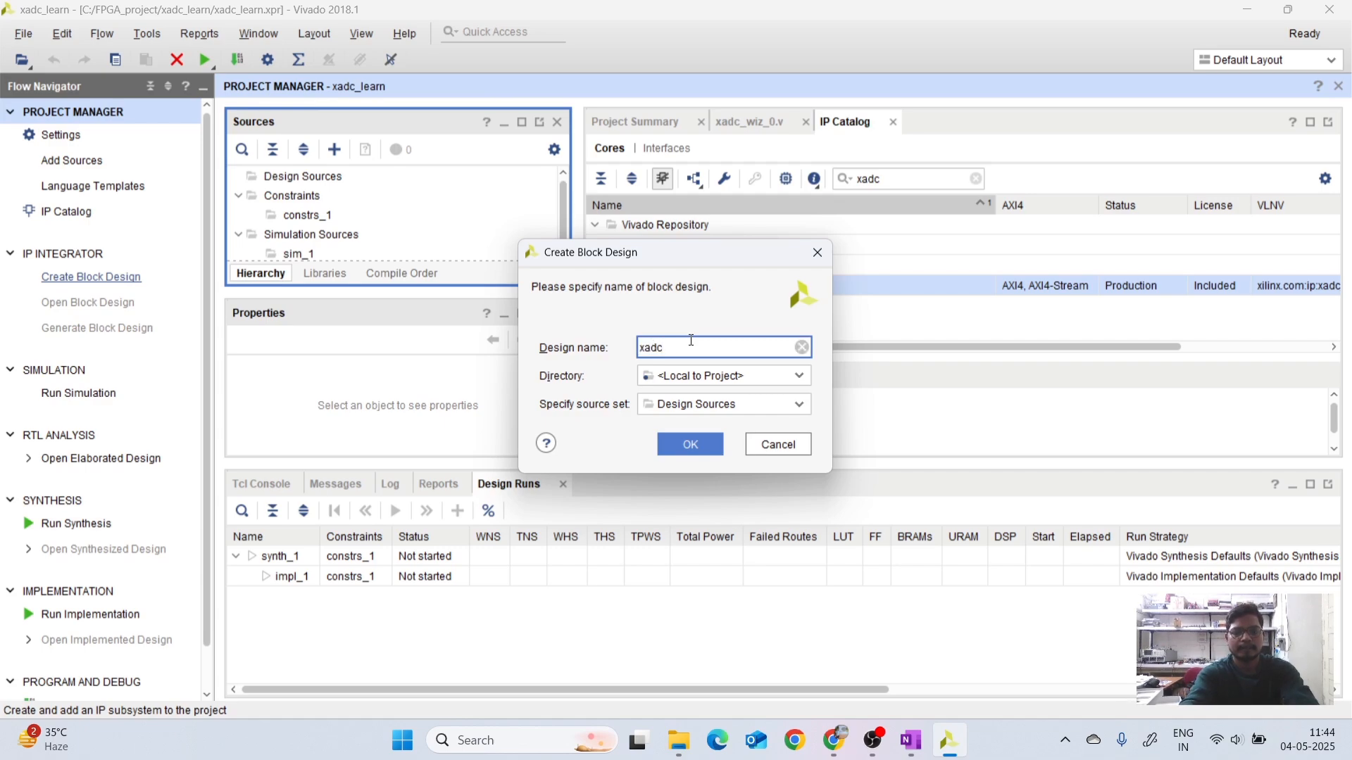
text(_block)
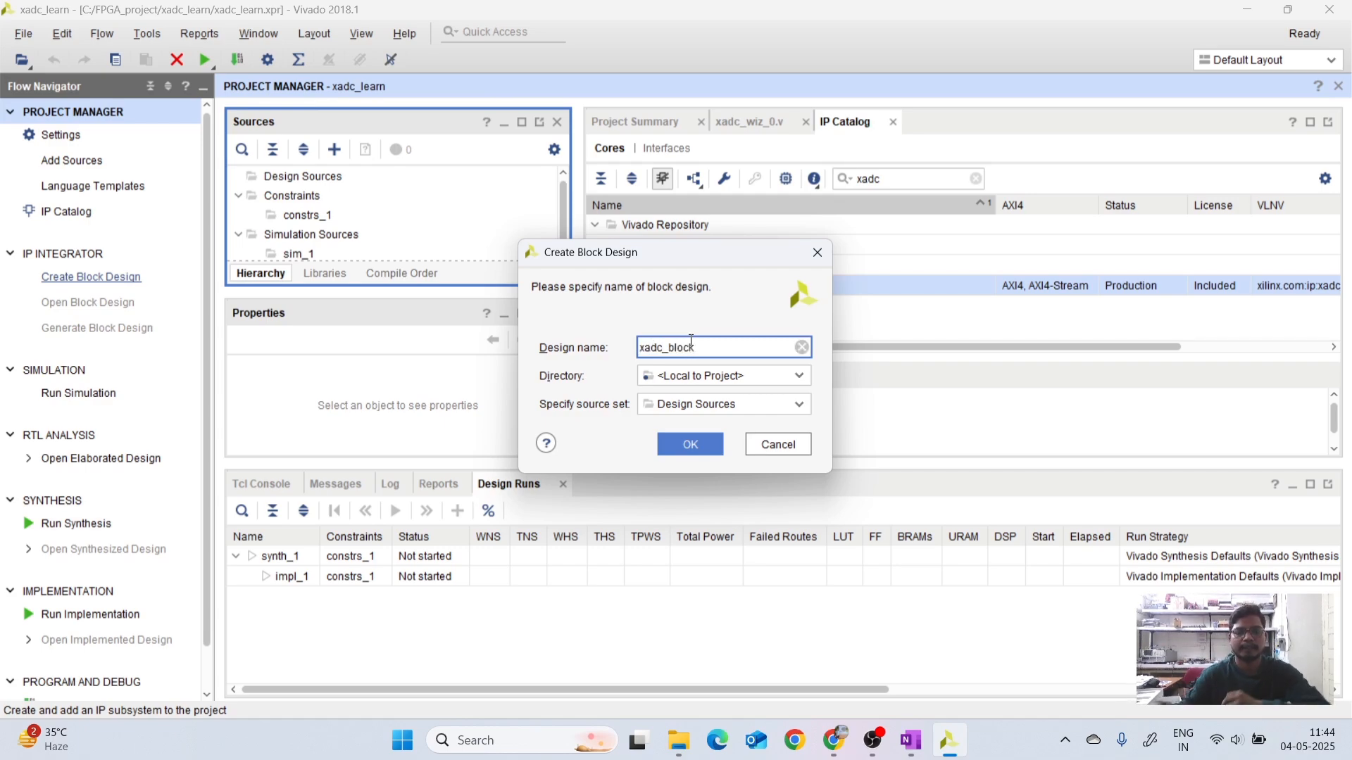
click(691, 444)
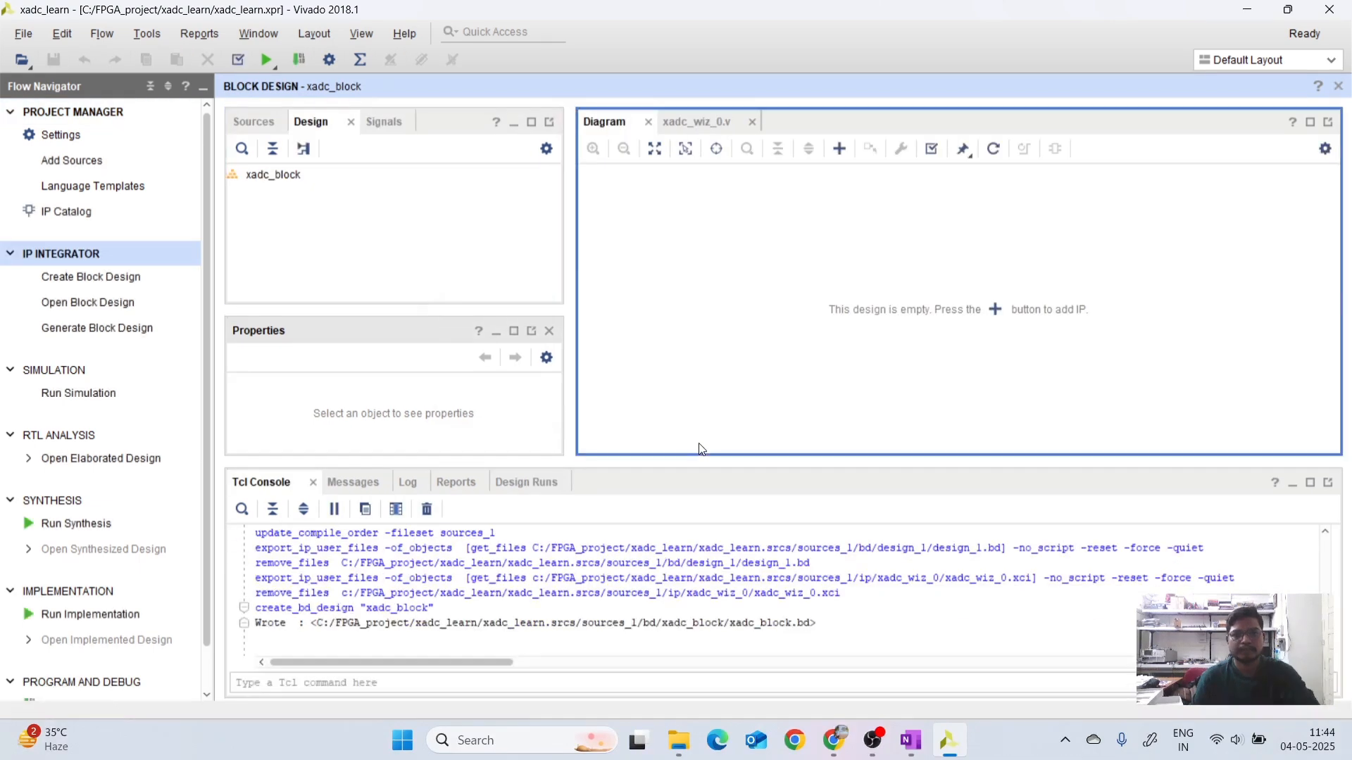
Enlarge the diagram area and add an XADC Wizard IP to the empty block design.
drag(571, 292, 462, 292)
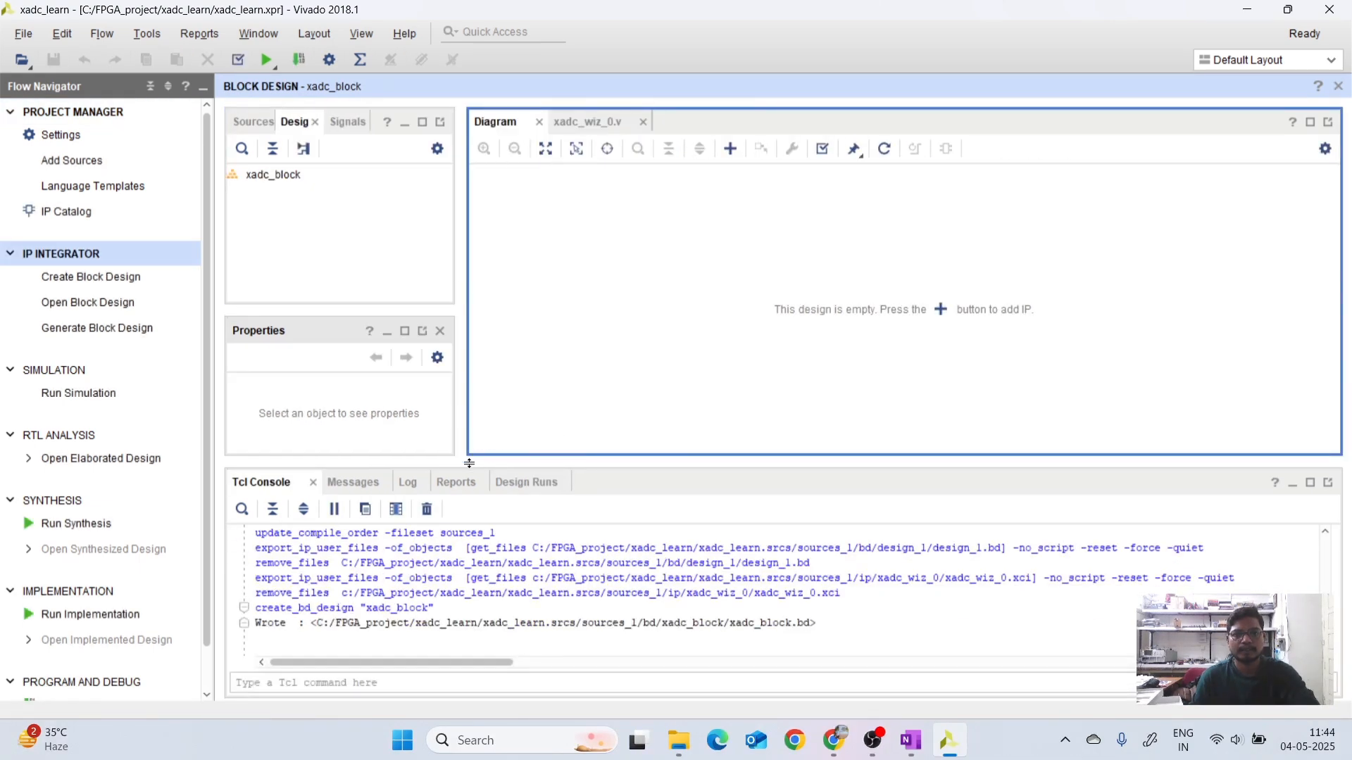
drag(501, 461, 506, 571)
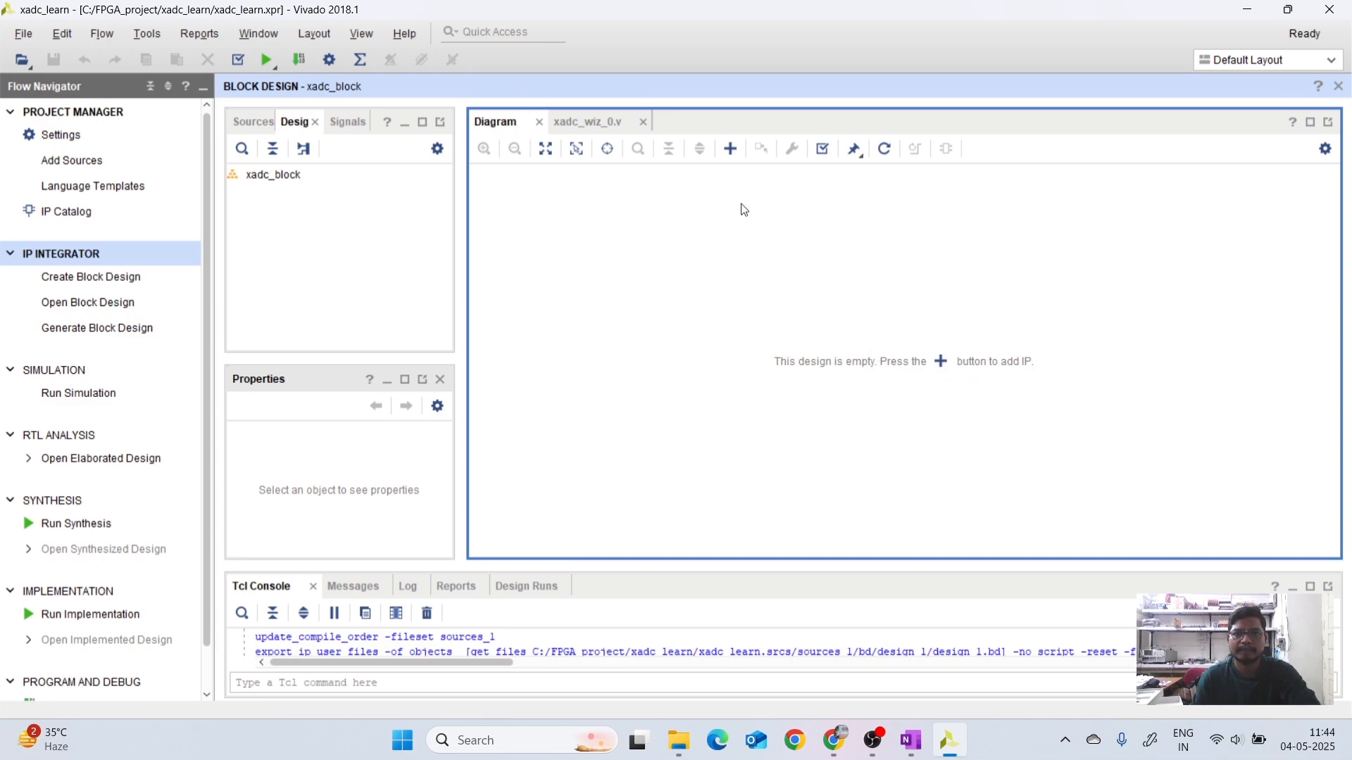
click(731, 148)
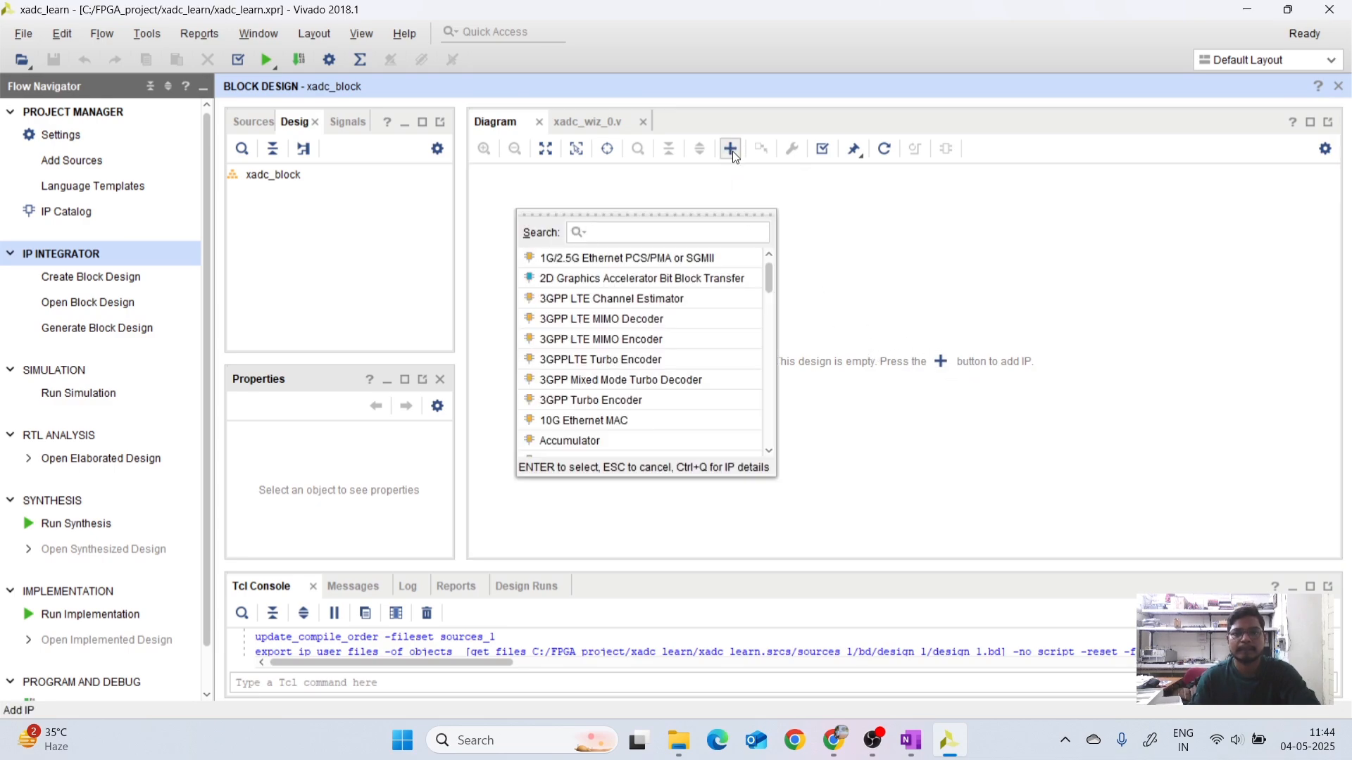
text(xadc)
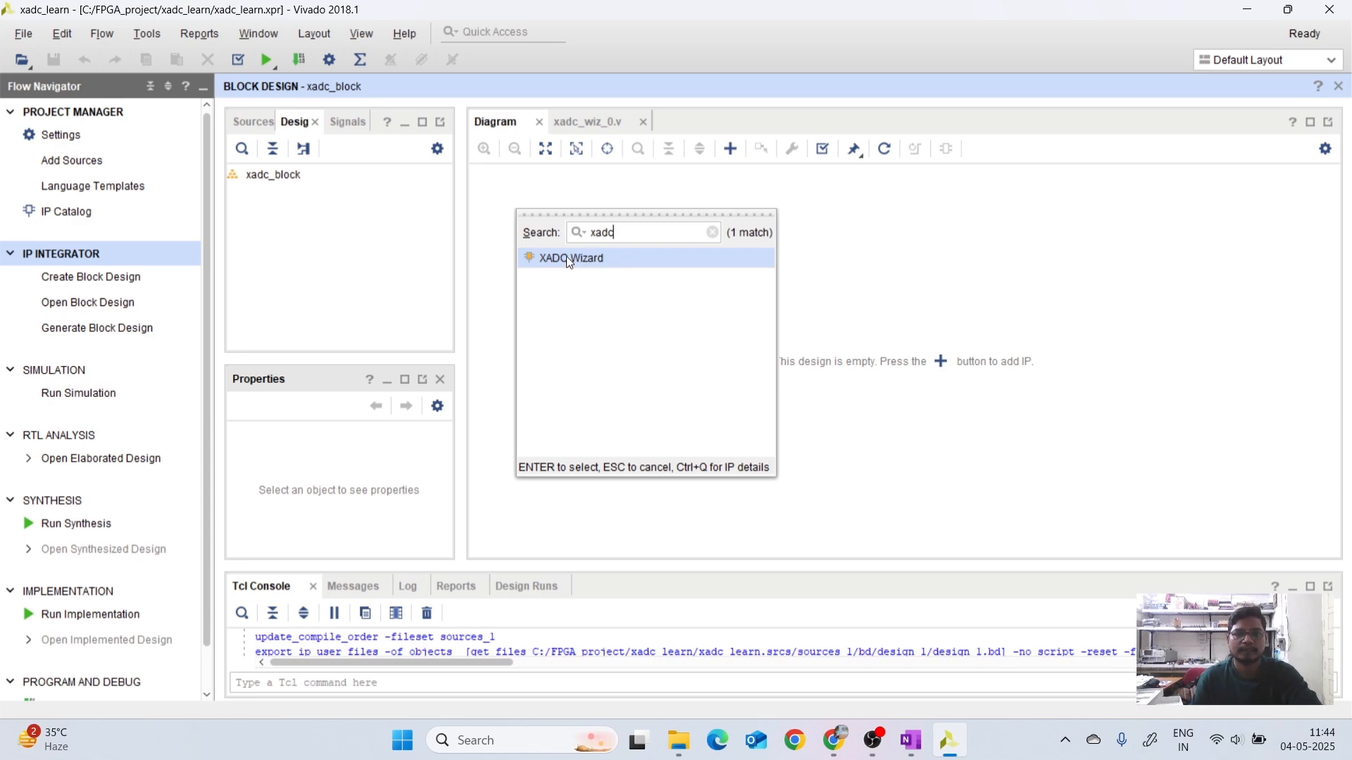
double_click(569, 260)
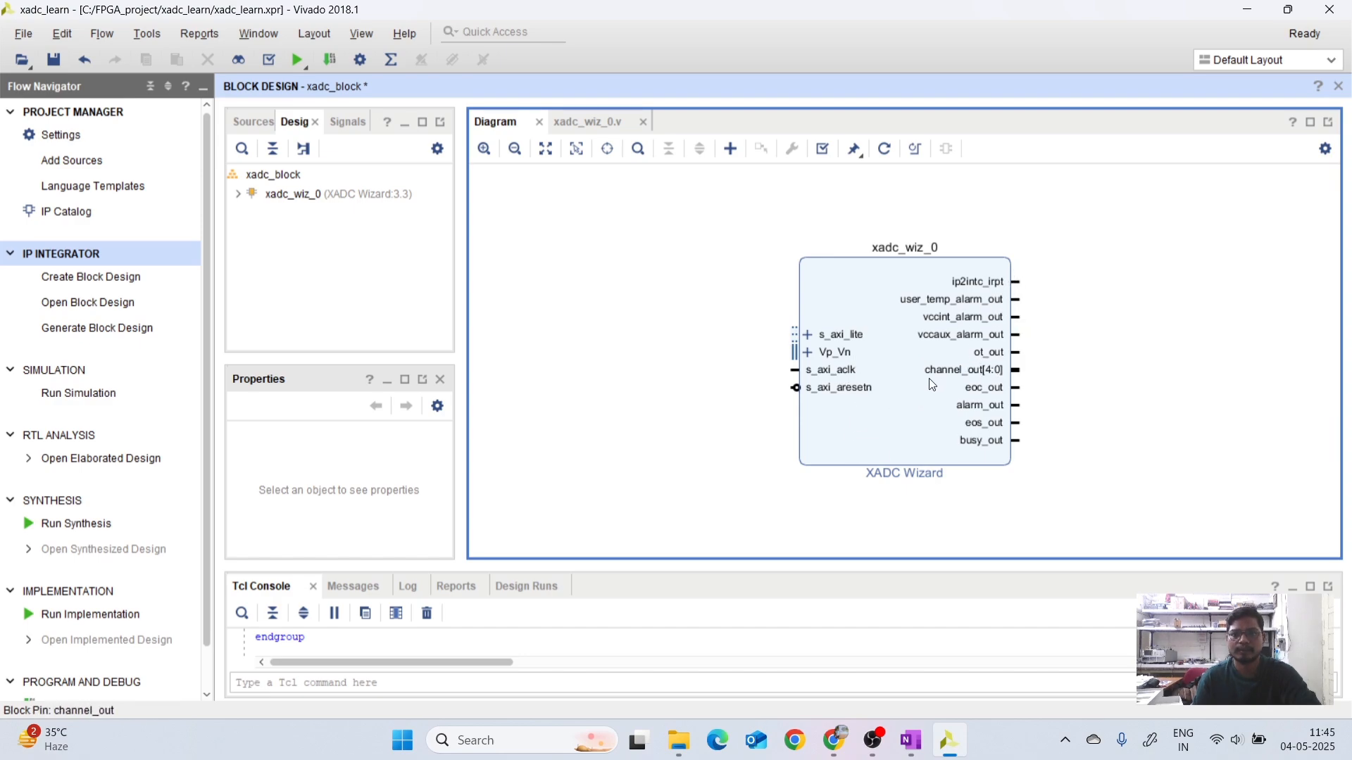
Open the XADC Wizard block's configuration and set its interface option to DRP.
double_click(907, 418)
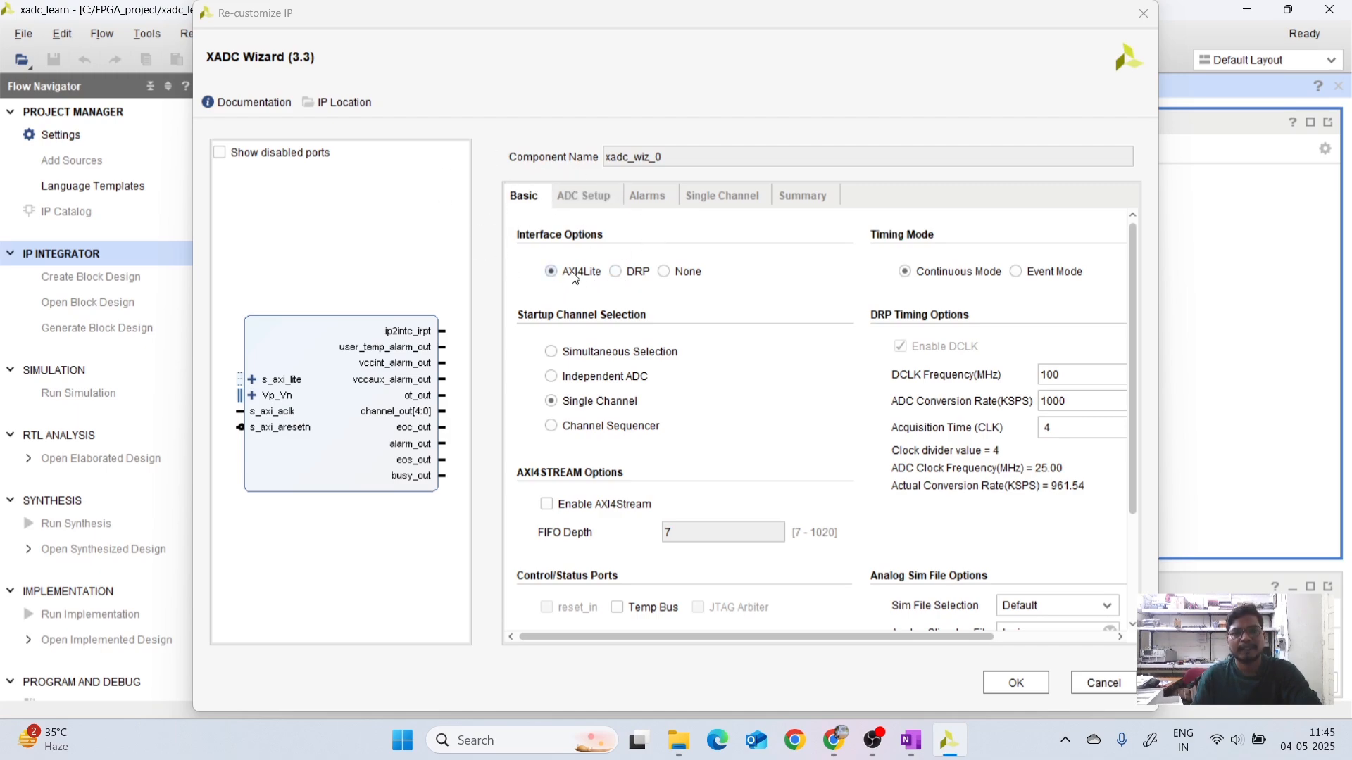
click(615, 273)
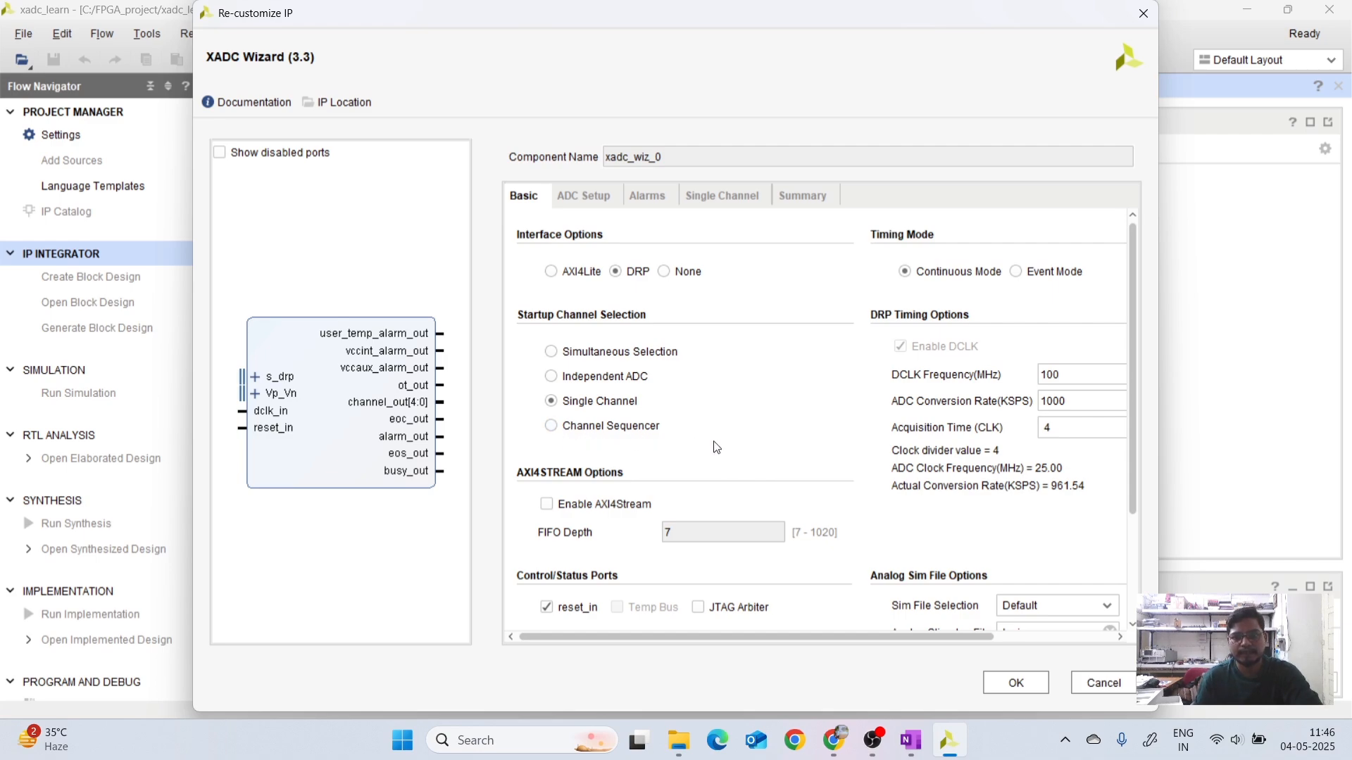
scroll(763, 430, down, 1)
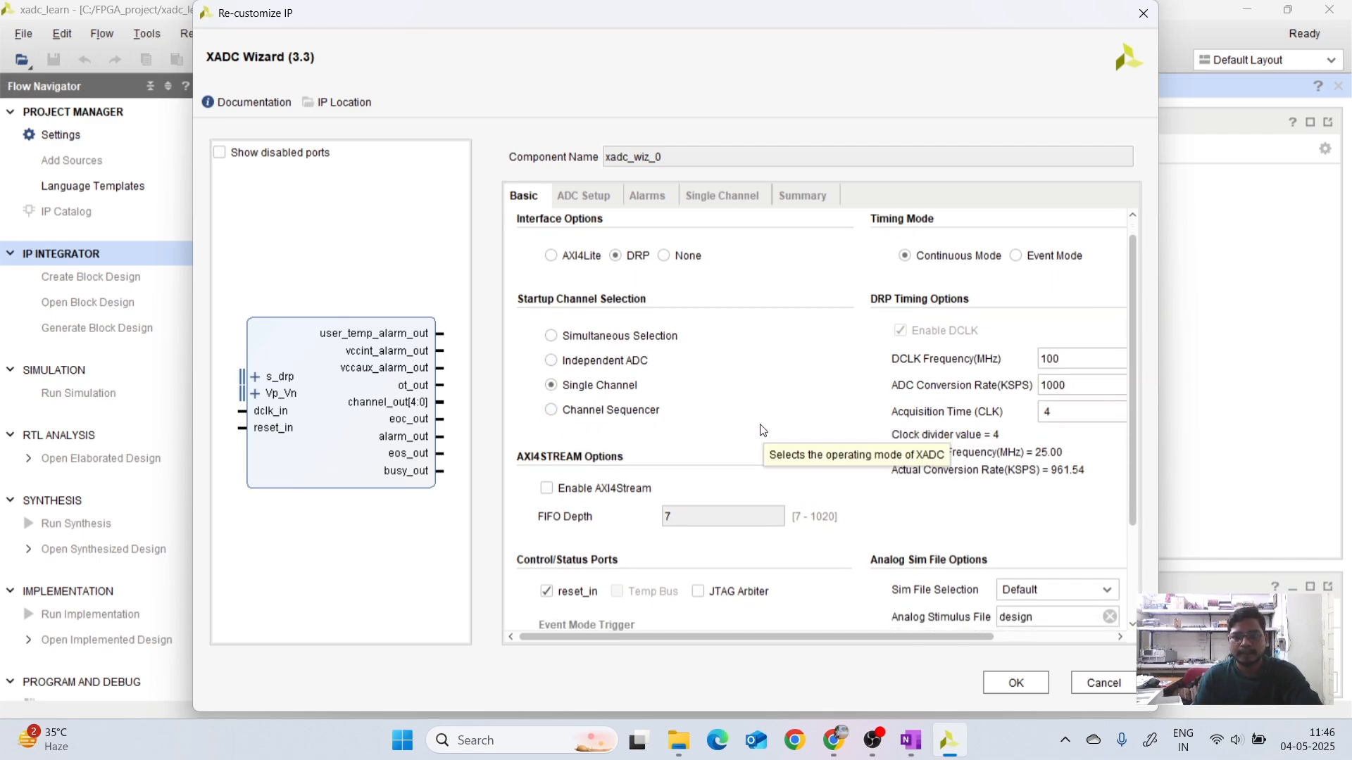
drag(1132, 452, 1121, 408)
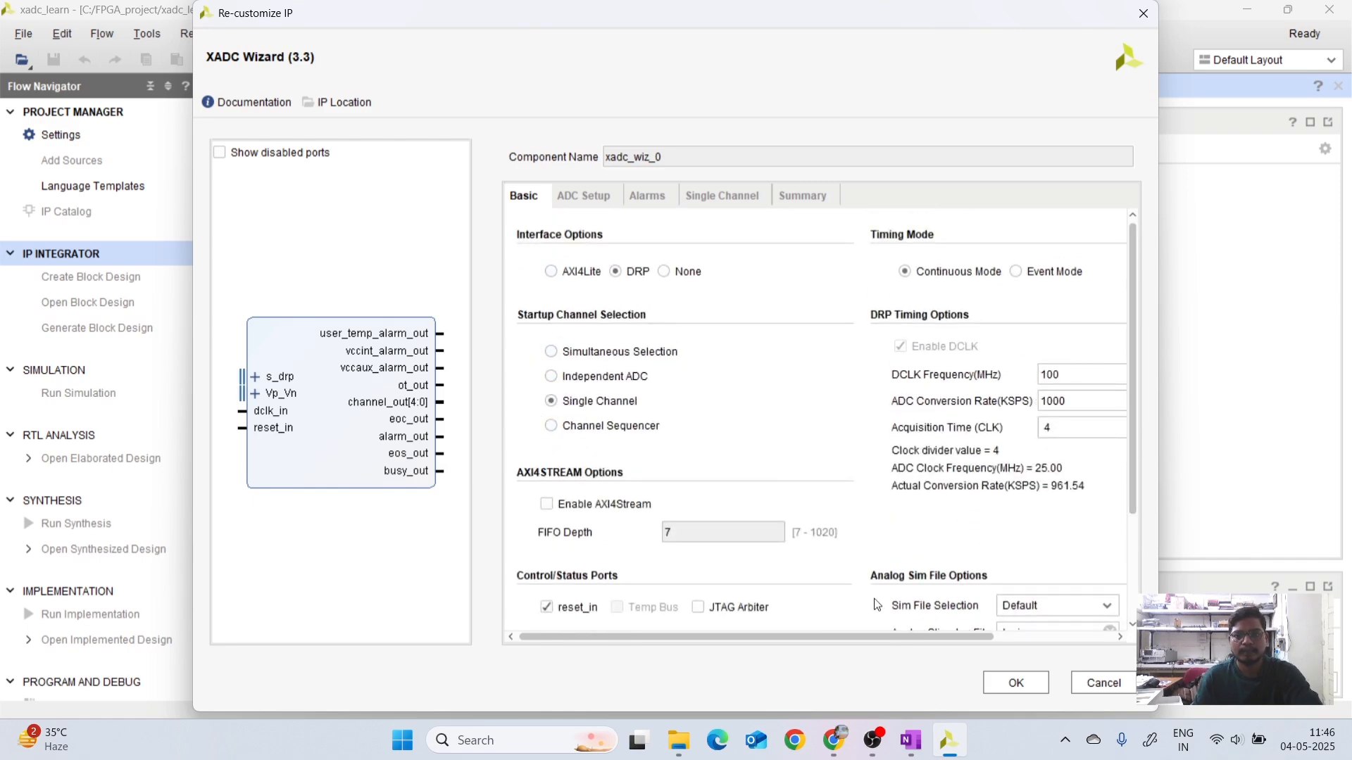
Disable the over temperature, user temperature, VCCAUX and VCCINT alarms in the XADC Wizard configuration.
click(591, 203)
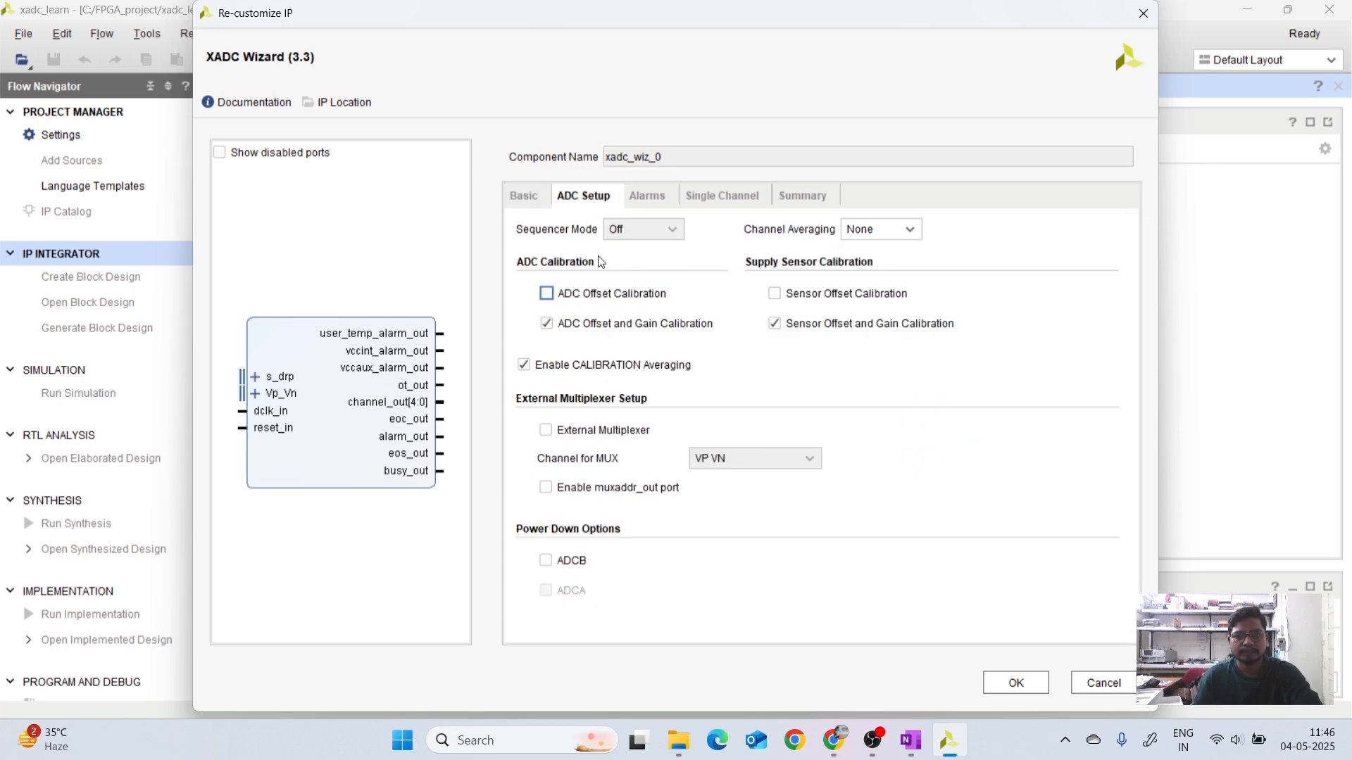
click(648, 197)
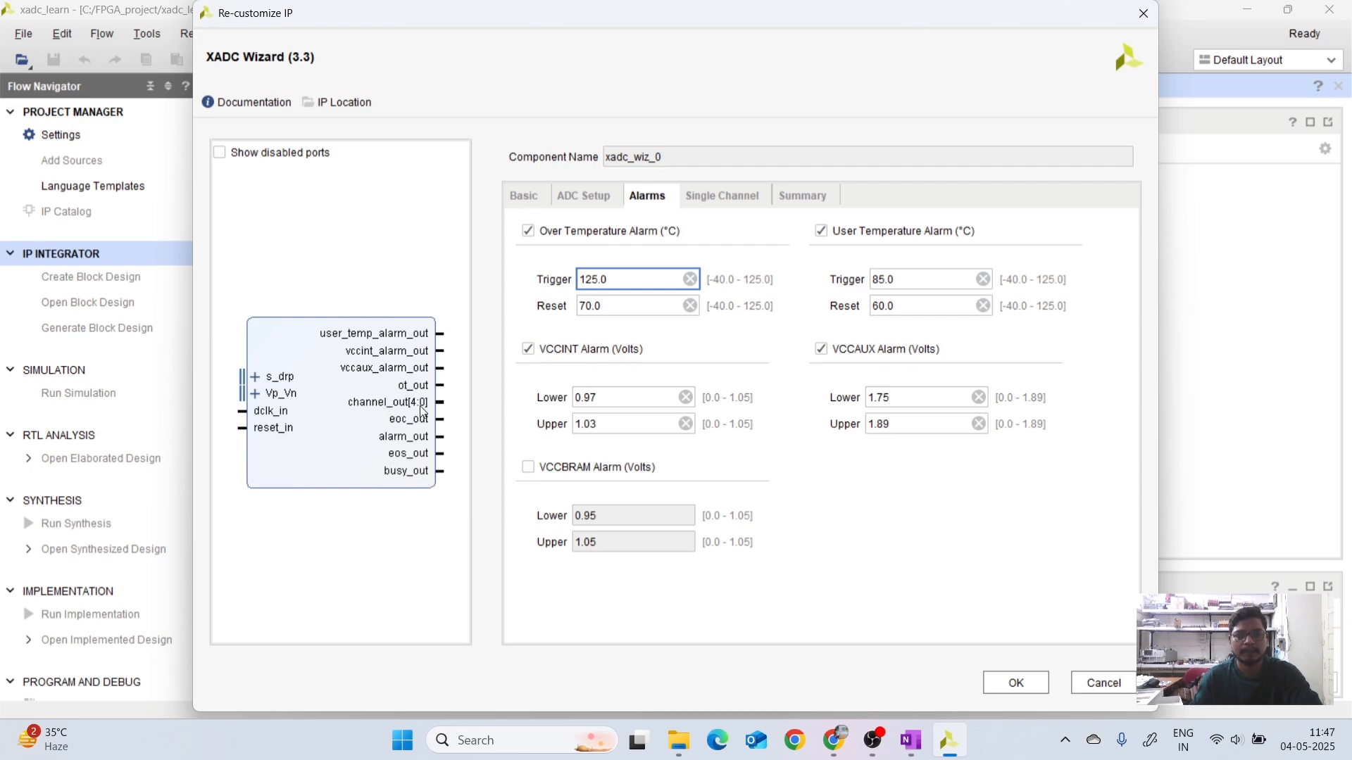
click(530, 232)
click(822, 232)
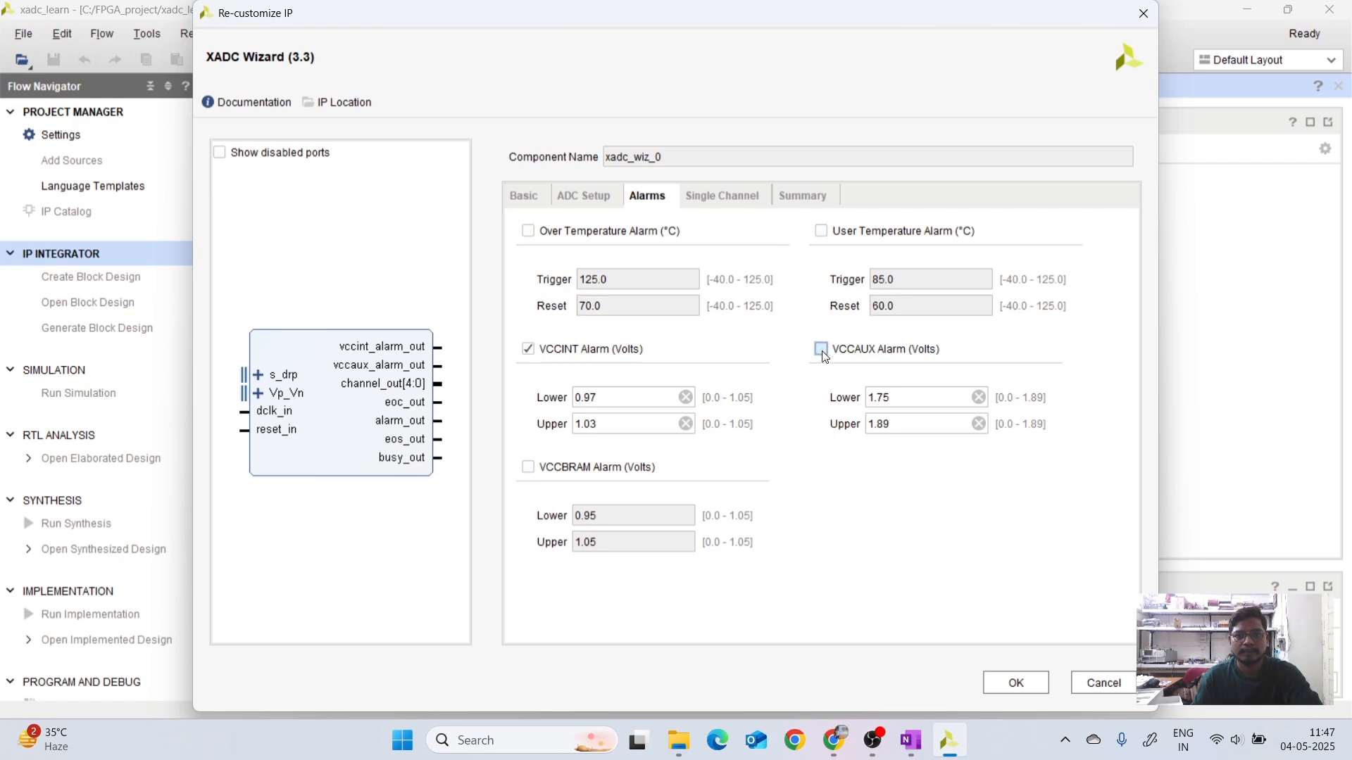
click(821, 350)
click(529, 350)
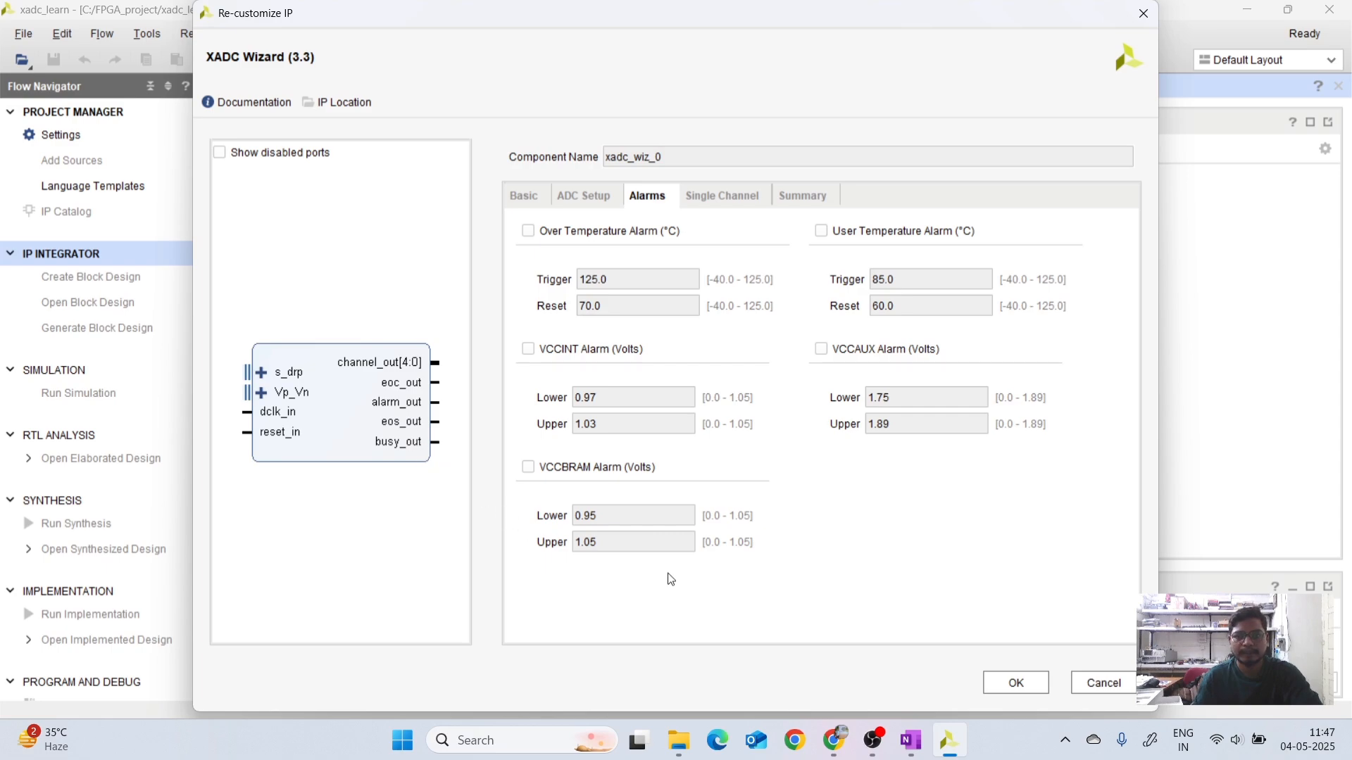
Select VAUXP11 VAUXN11 as the single channel, review the configuration summary and apply the XADC Wizard settings.
click(716, 205)
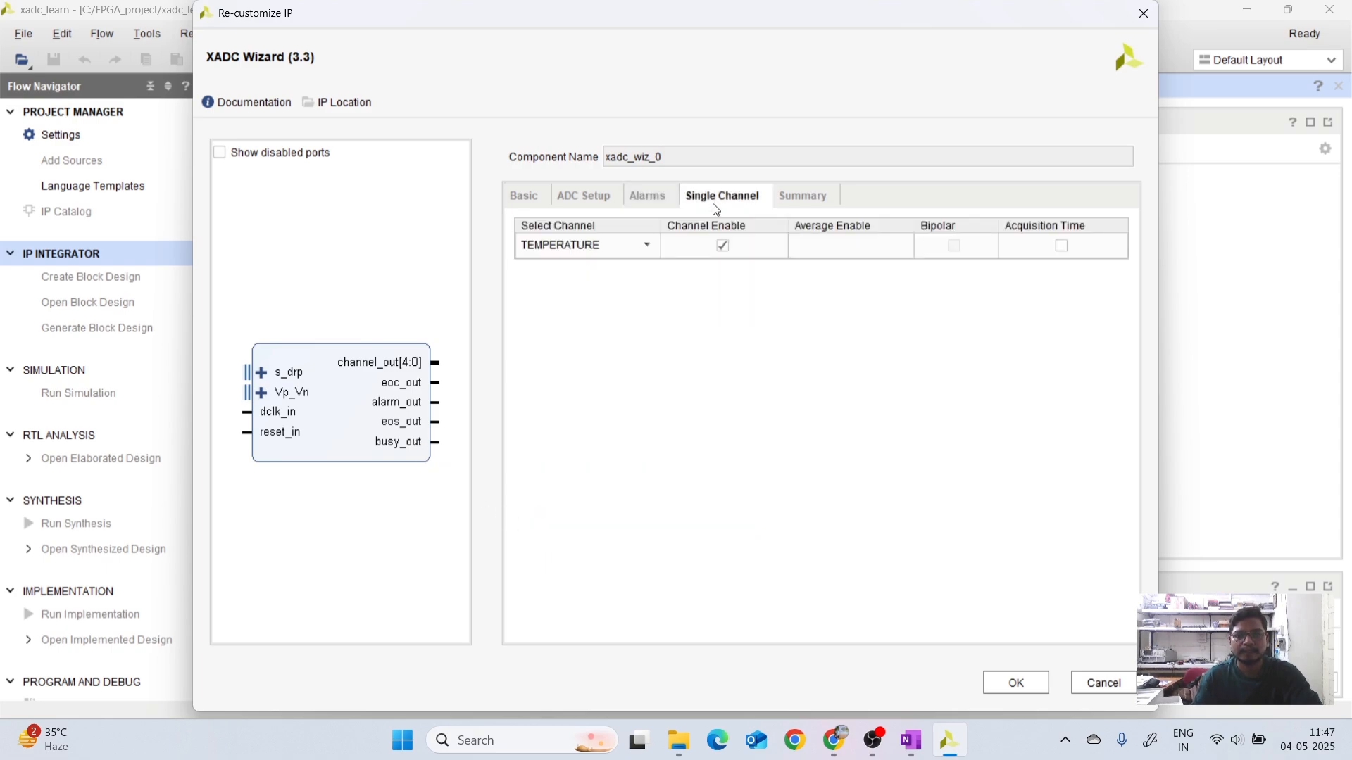
click(648, 246)
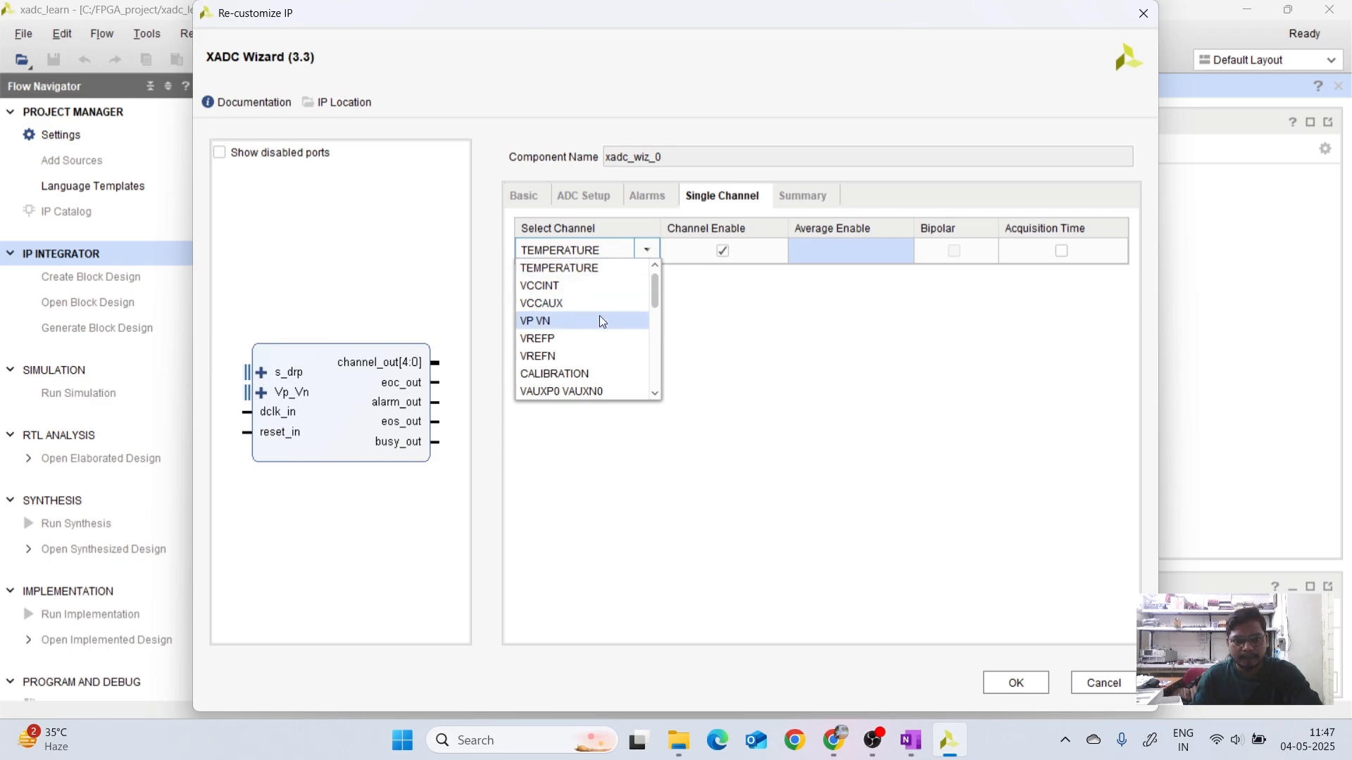
scroll(602, 322, down, 3)
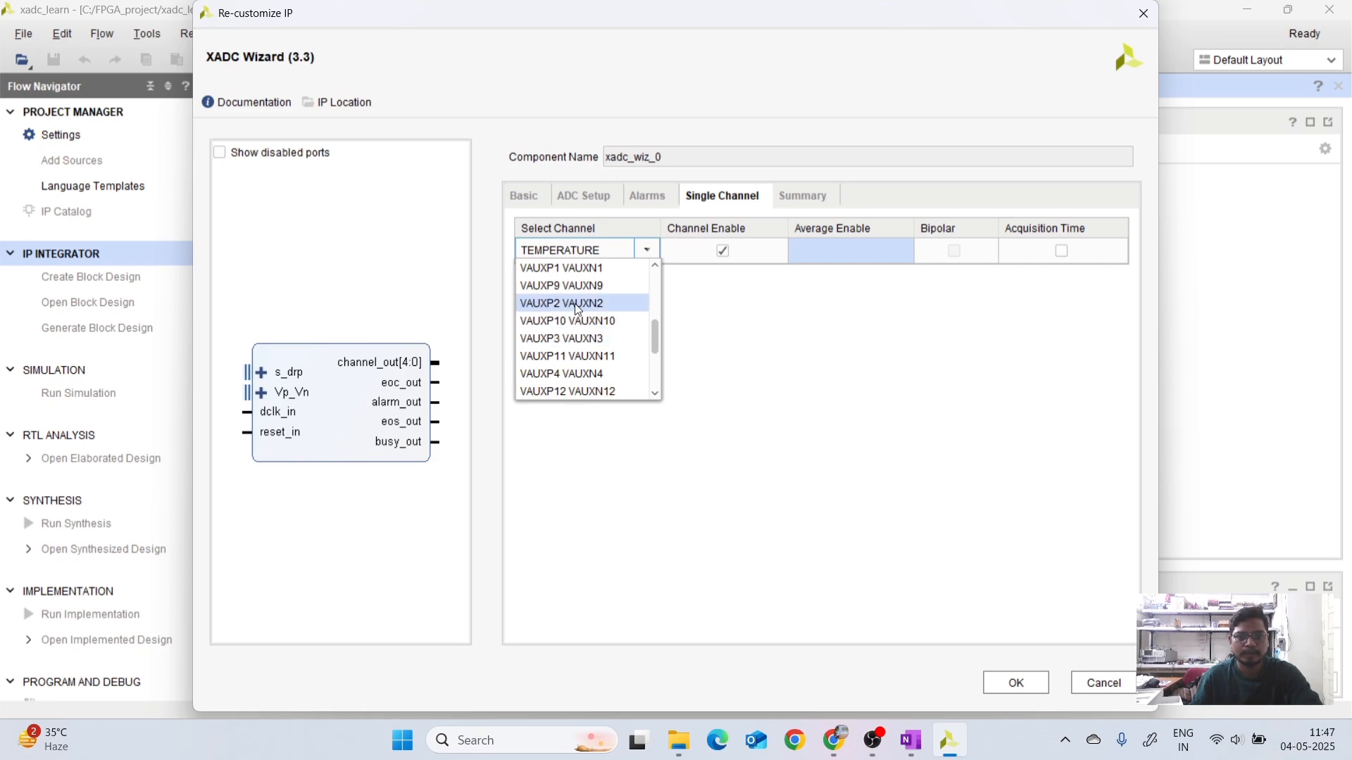
click(572, 357)
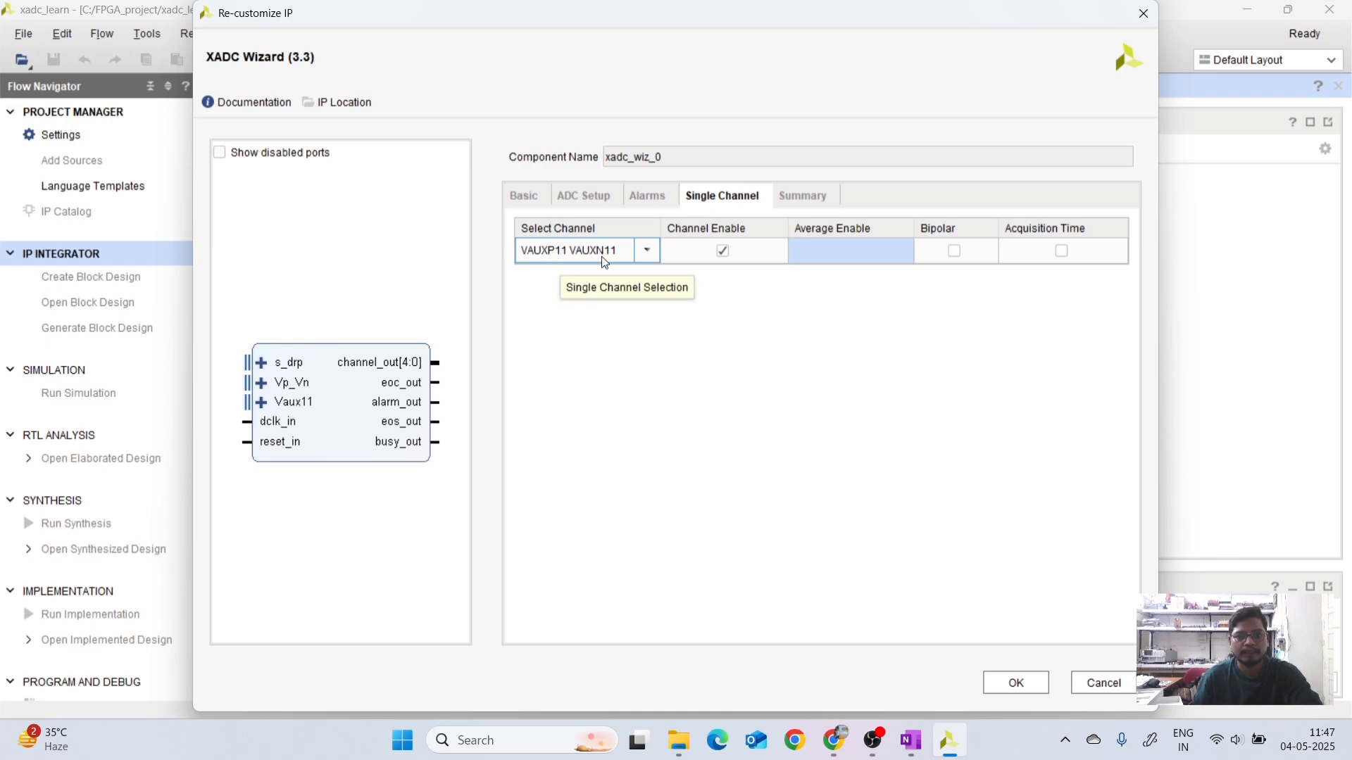
click(801, 200)
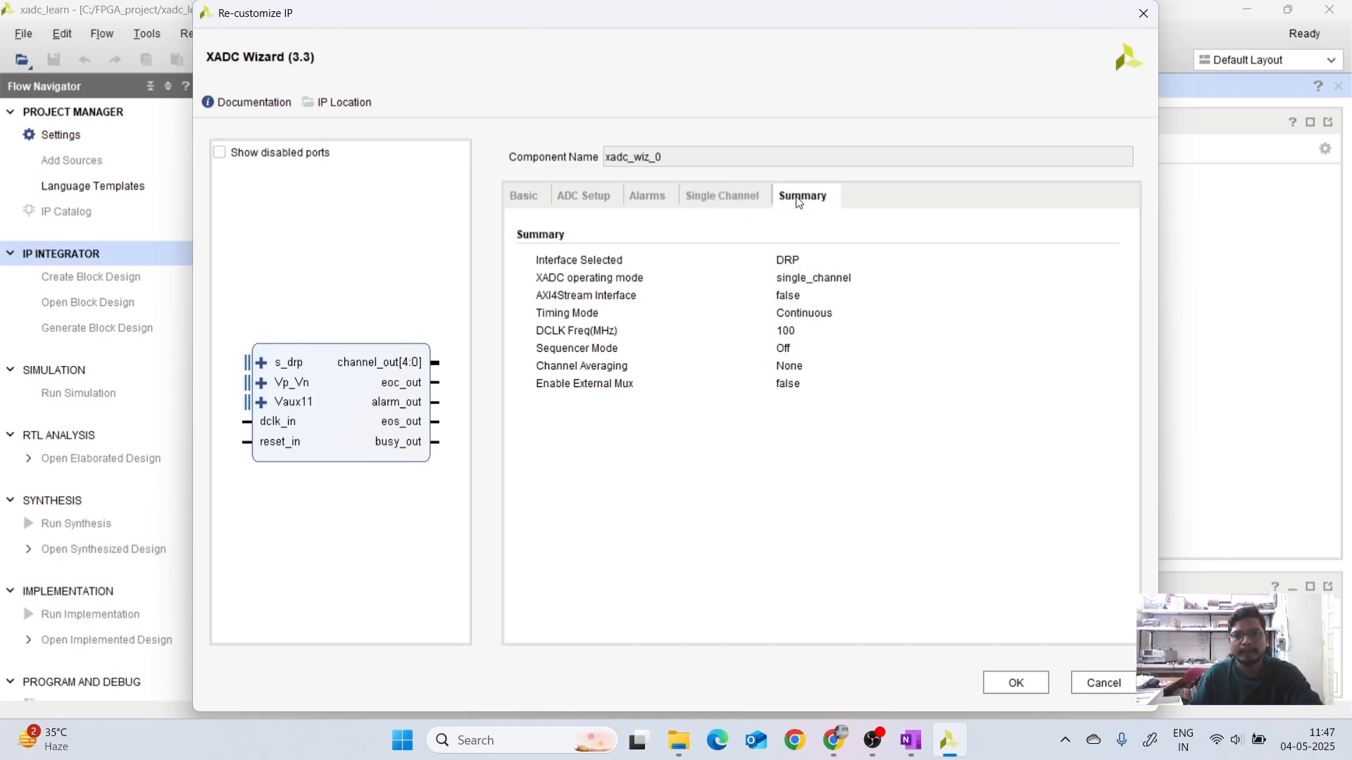
click(1013, 685)
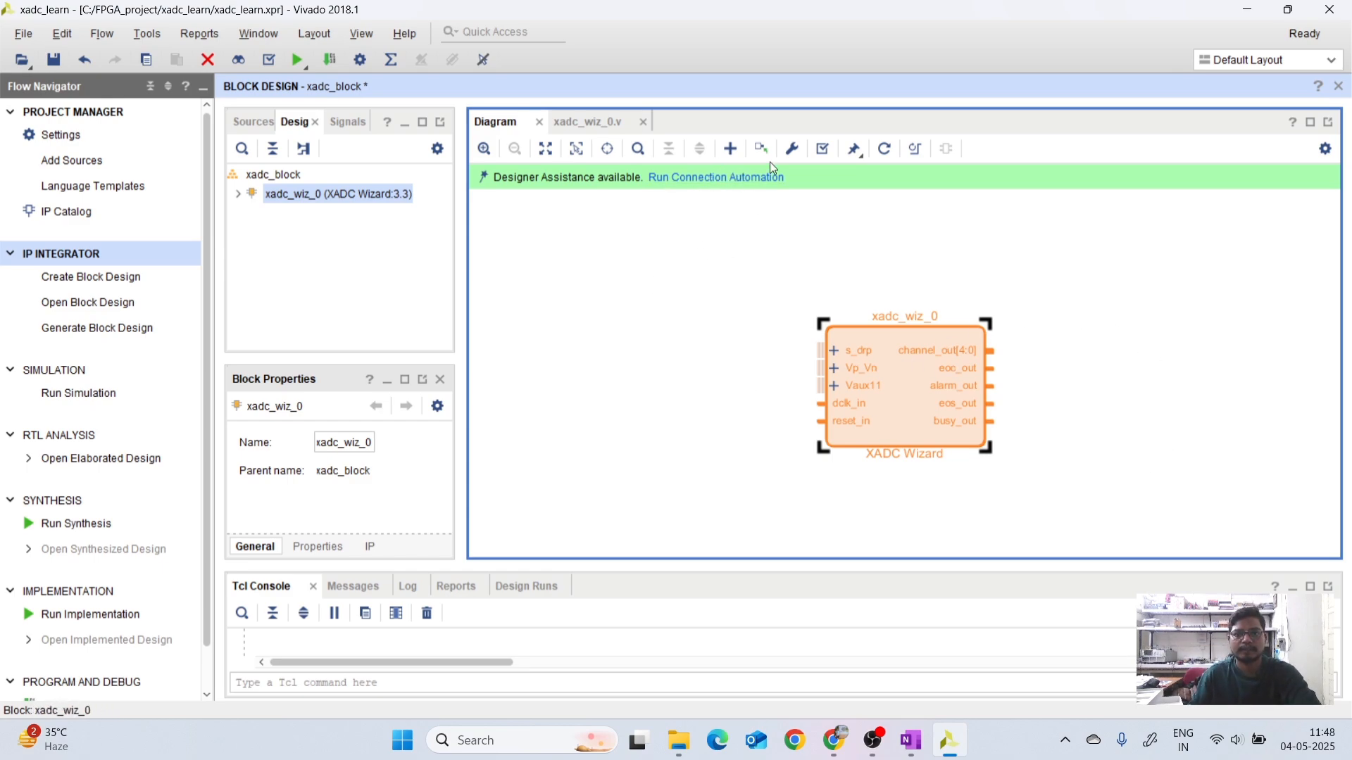
Regenerate the diagram layout, check the reference design in OneNote, and expand the XADC block's s_drp interface in Vivado.
click(884, 148)
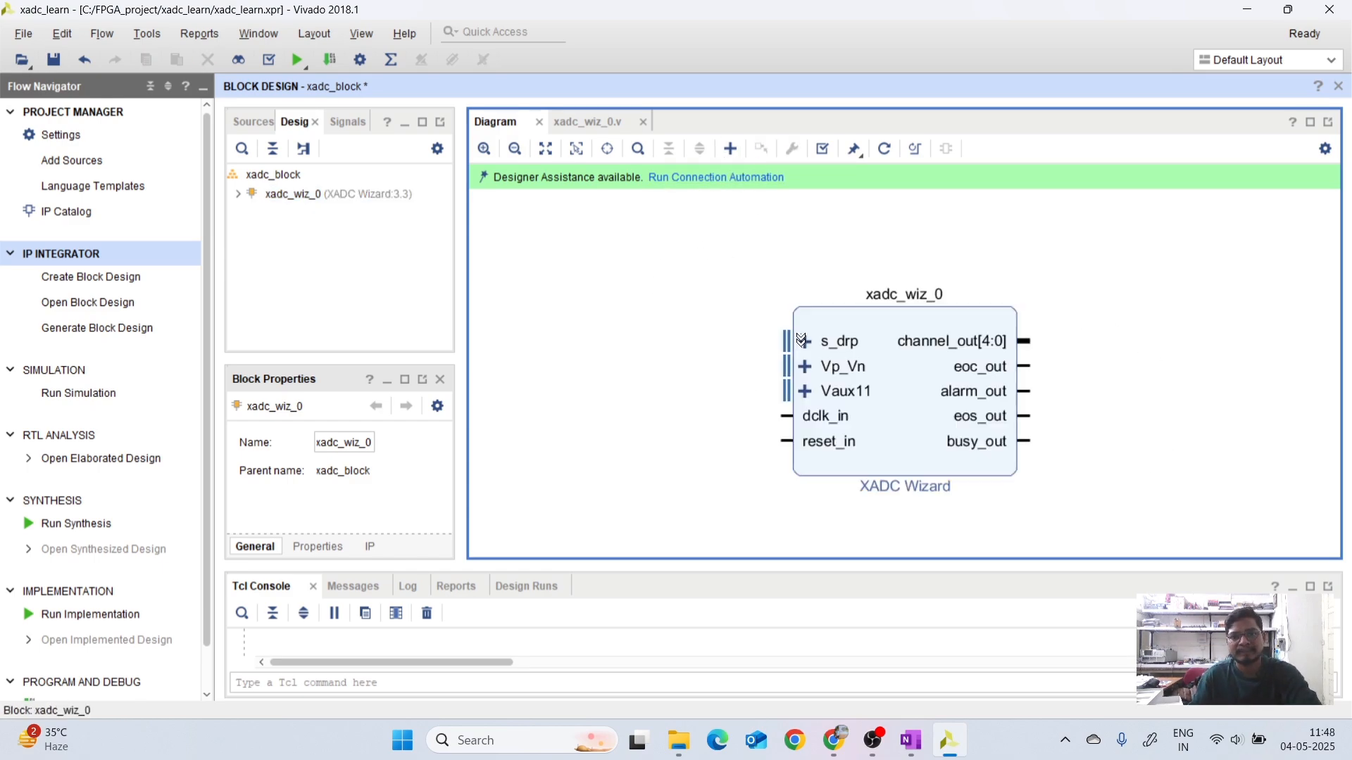
click(910, 740)
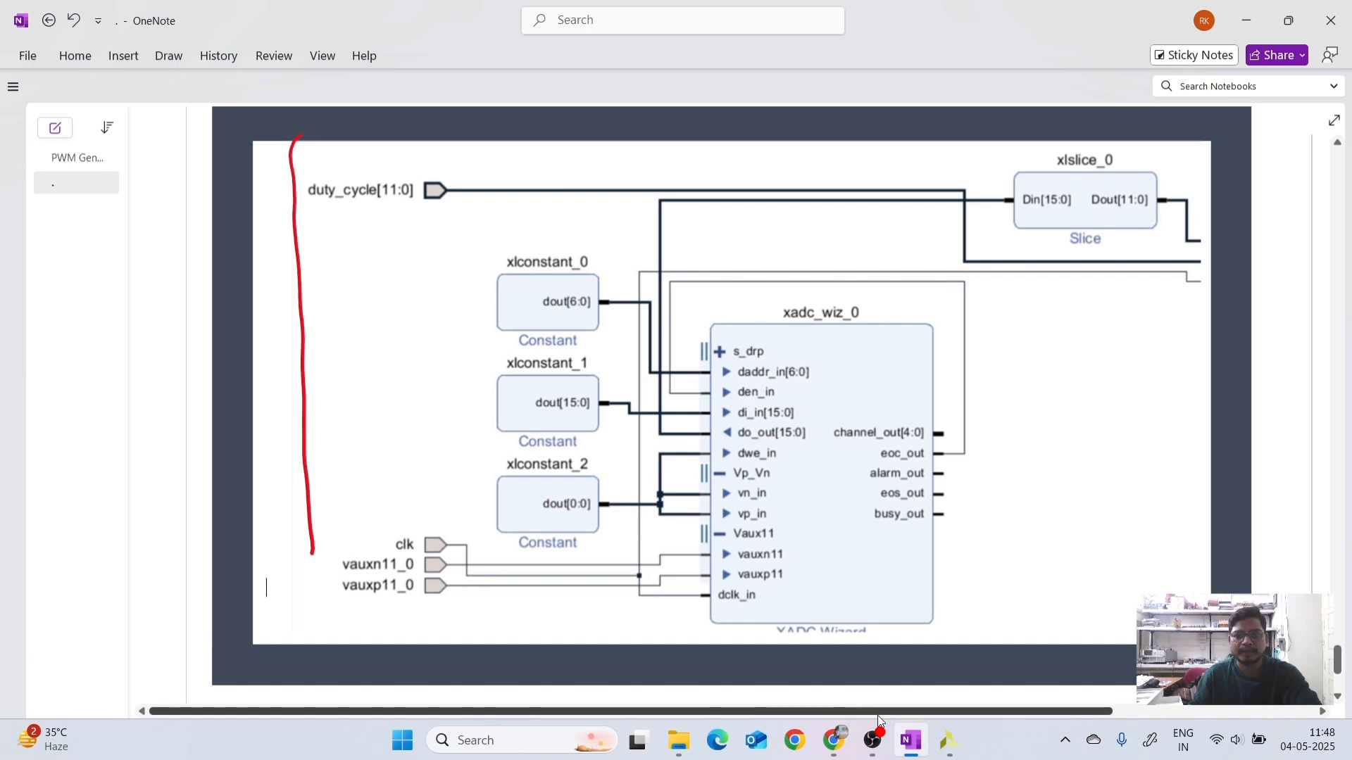
click(947, 741)
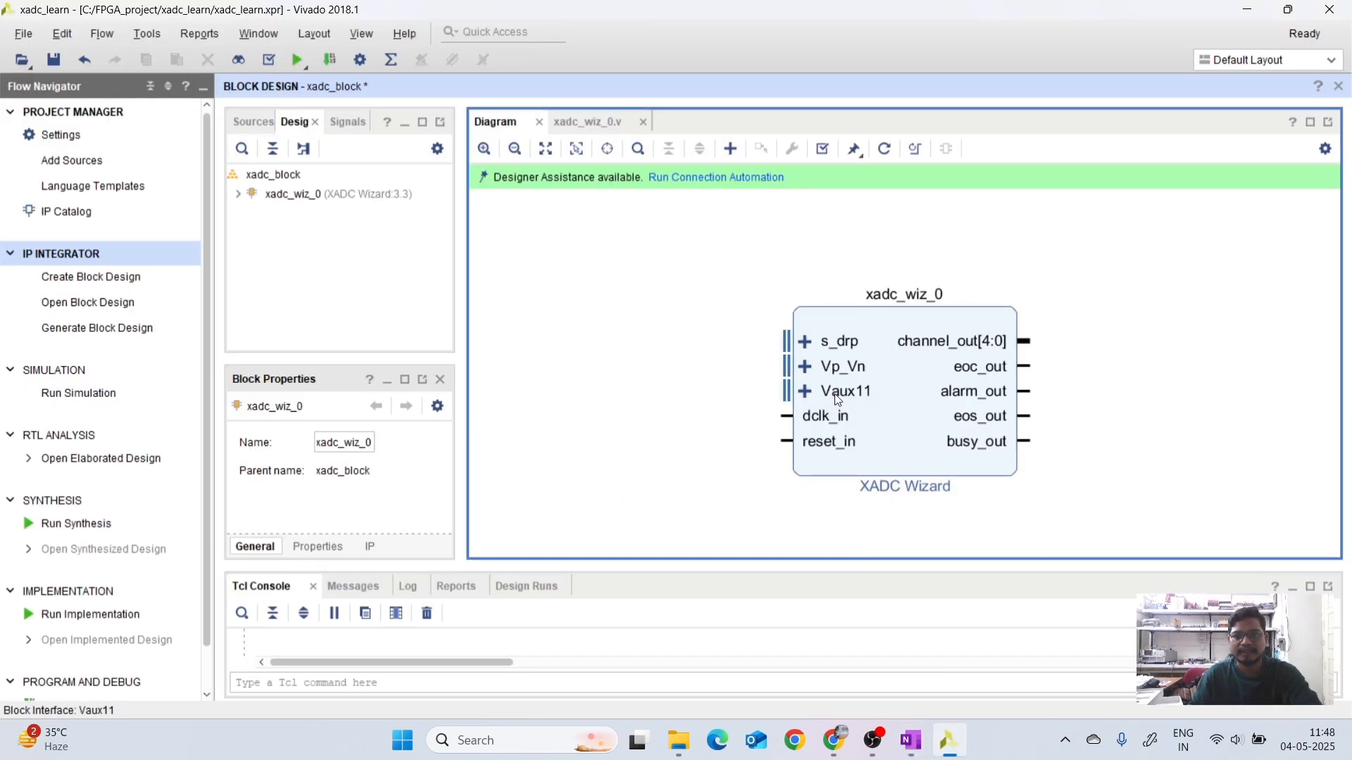
click(806, 341)
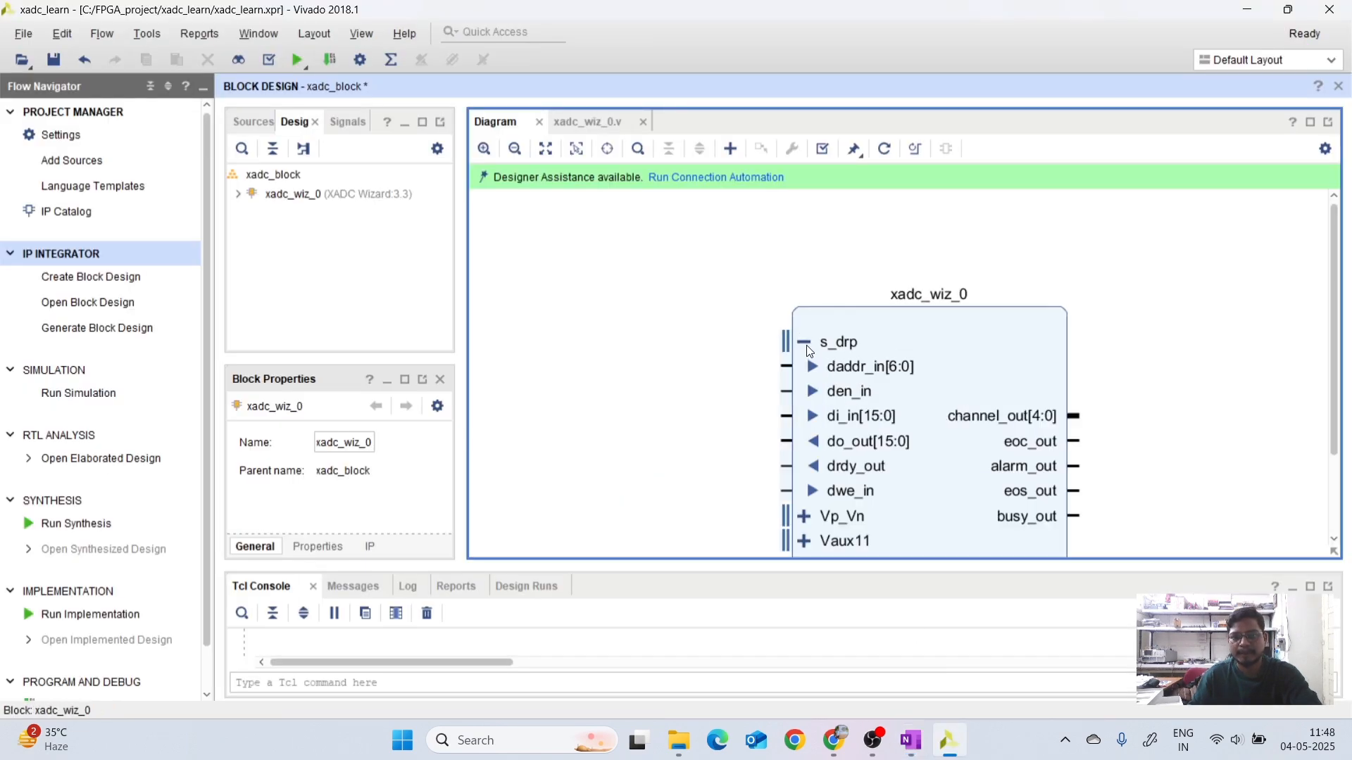
click(515, 148)
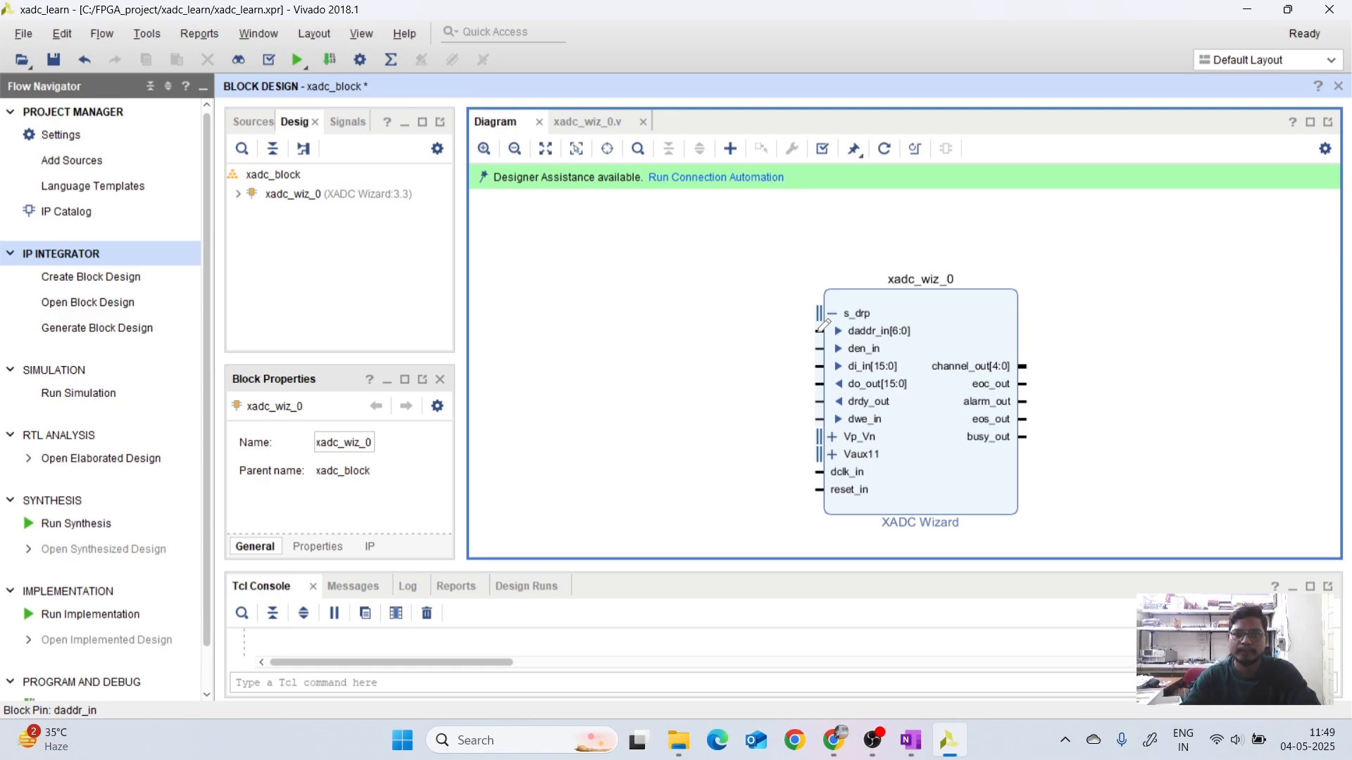
Switch to OneNote and annotate the daddr_in[6:0] input with address 1B and an arrow, ticking xlconstant_0 as its source.
click(911, 740)
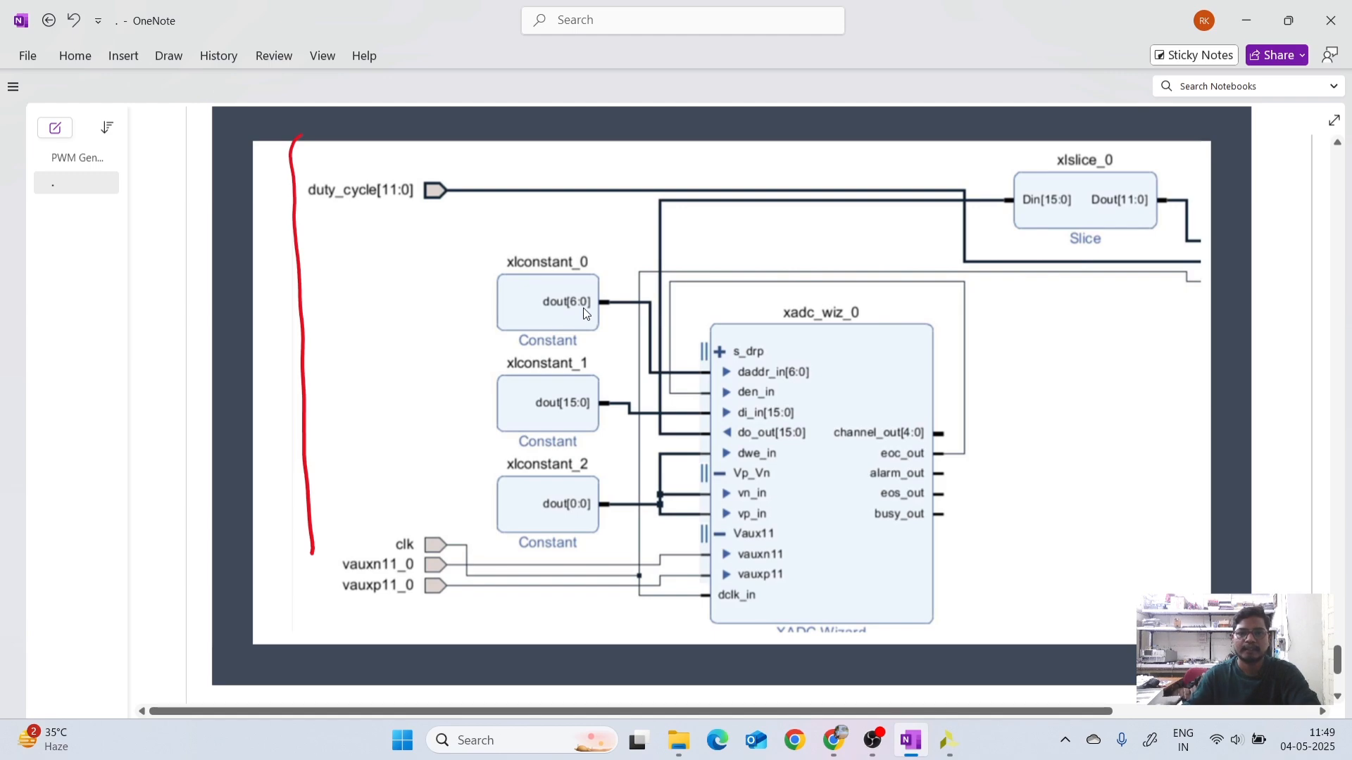
mouse_move(836, 355)
mouse_down()
mouse_move(833, 376)
mouse_move(870, 378)
mouse_up()
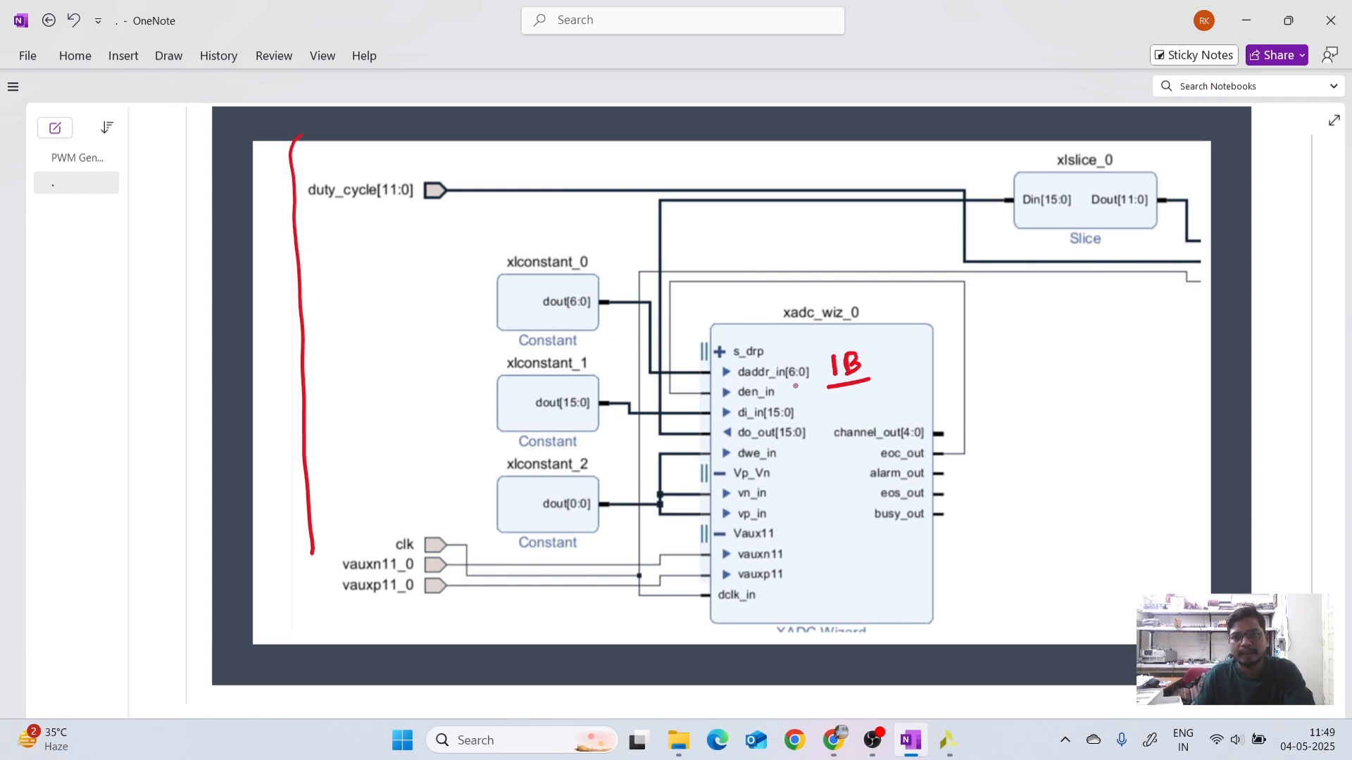
drag(787, 387, 812, 386)
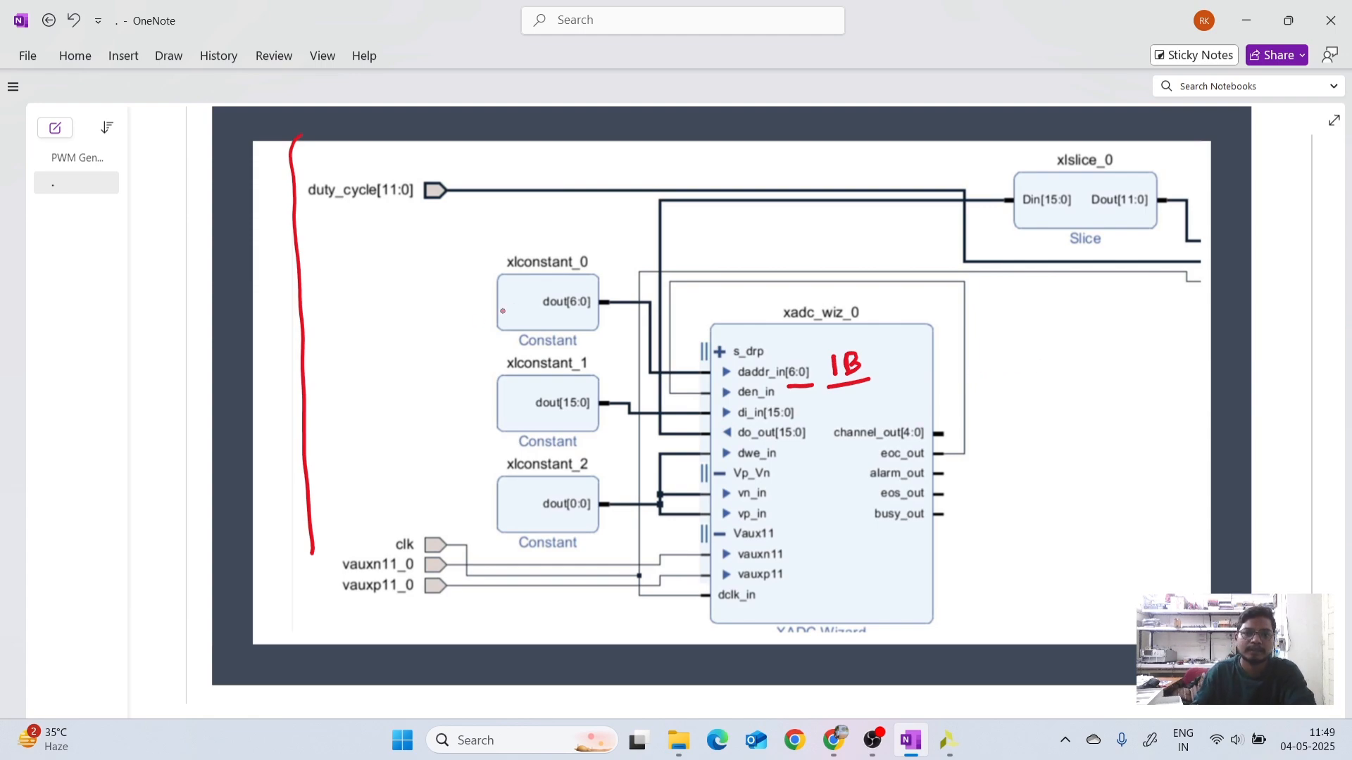
drag(509, 292, 541, 287)
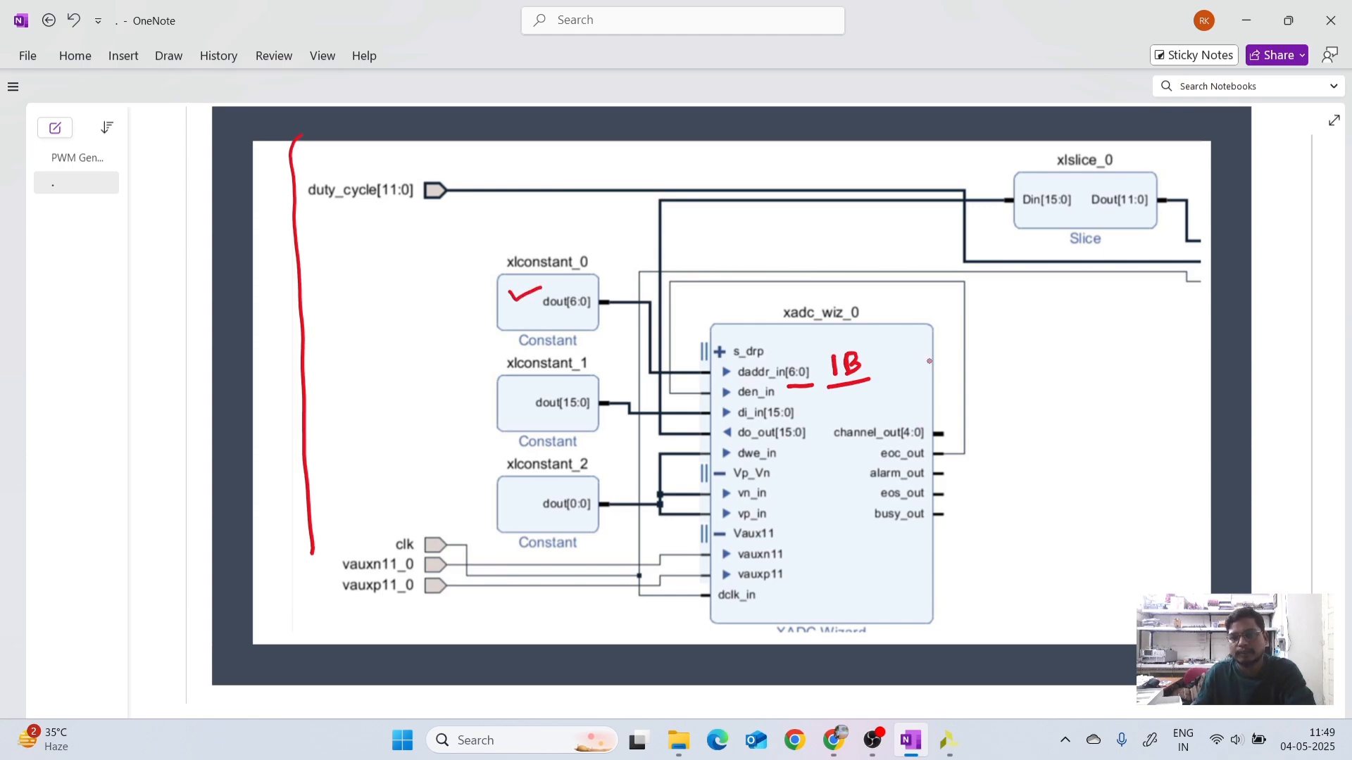
drag(889, 364, 999, 357)
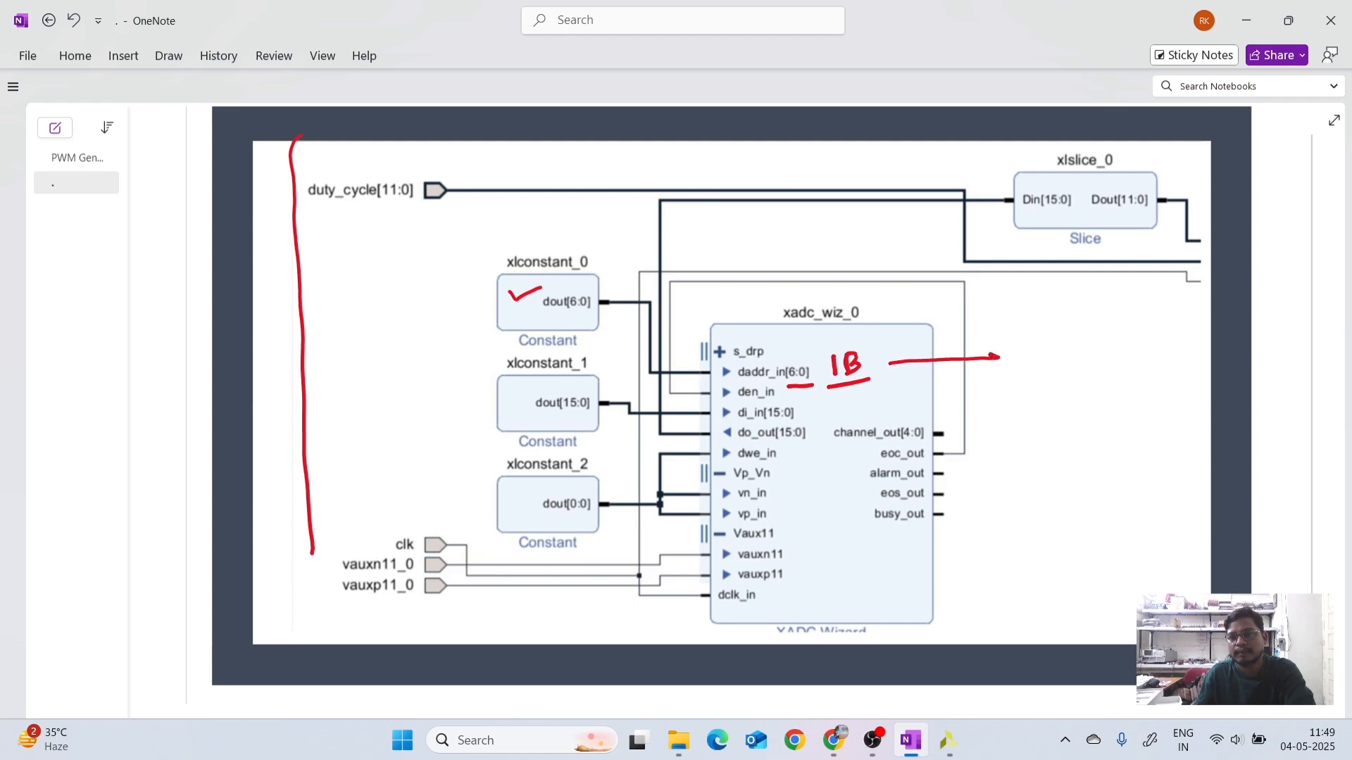
Handwrite the address as binary 0011011 beside the arrow, bracket its digits as 1 and B, and note decimal 27 below.
mouse_move(1089, 354)
mouse_down()
mouse_move(1089, 369)
mouse_move(1116, 367)
mouse_move(1110, 355)
mouse_move(1140, 372)
mouse_up()
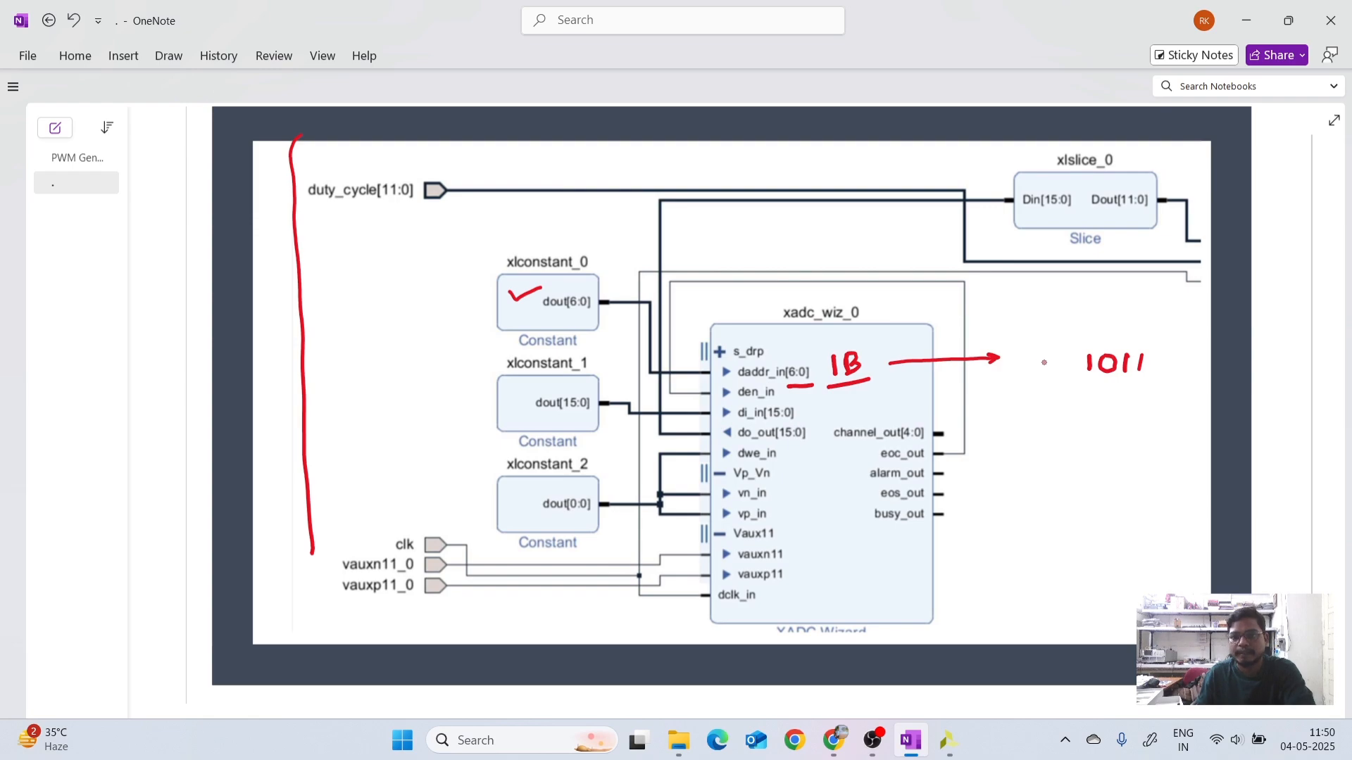
mouse_move(1046, 362)
mouse_down()
mouse_move(1076, 368)
mouse_move(1046, 385)
mouse_move(1153, 380)
mouse_up()
mouse_move(1111, 387)
mouse_down()
mouse_move(1114, 402)
mouse_move(1143, 396)
mouse_up()
mouse_move(1058, 341)
mouse_down()
mouse_move(1032, 347)
mouse_move(1037, 386)
mouse_up()
mouse_move(1151, 343)
mouse_down()
mouse_move(1133, 380)
mouse_move(1060, 400)
mouse_move(1094, 454)
mouse_move(1105, 443)
mouse_move(1057, 459)
mouse_up()
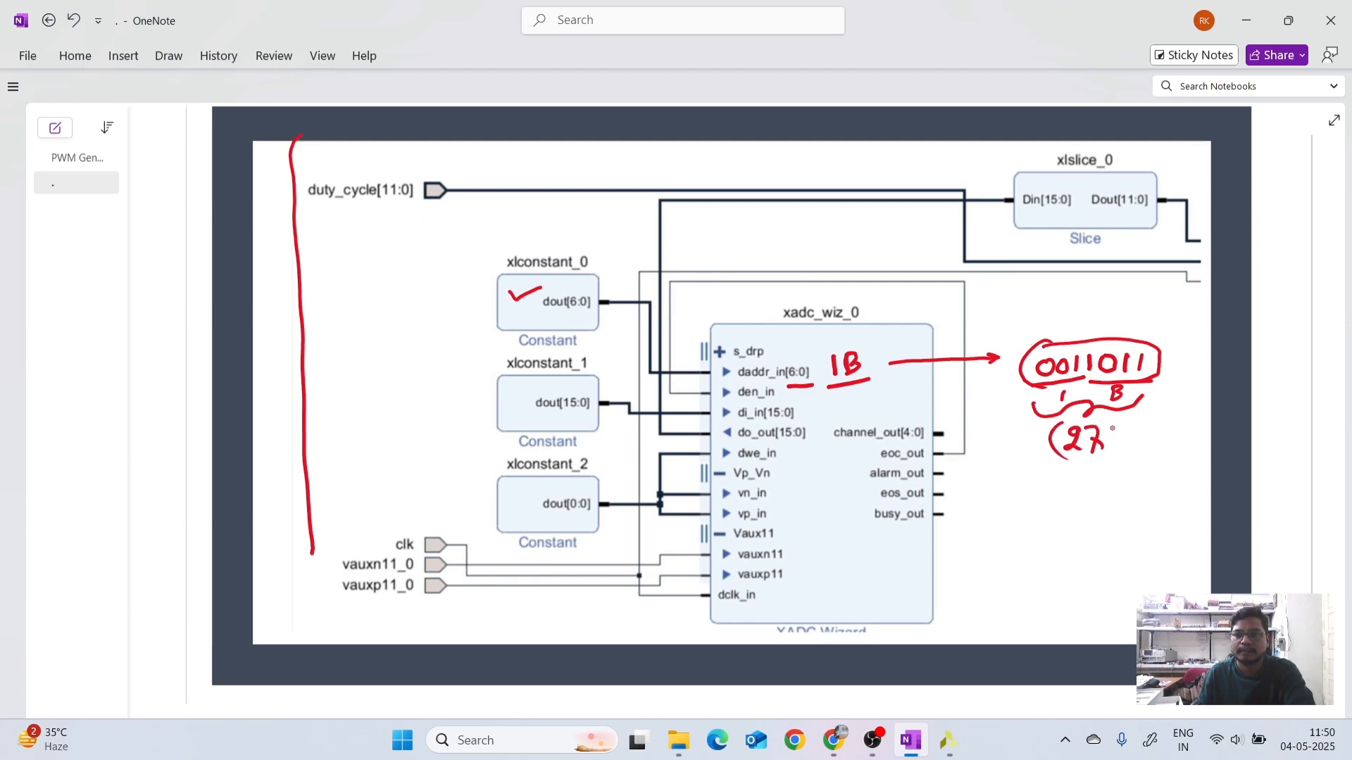
mouse_move(1114, 422)
mouse_down()
mouse_move(1107, 457)
mouse_move(1019, 462)
mouse_up()
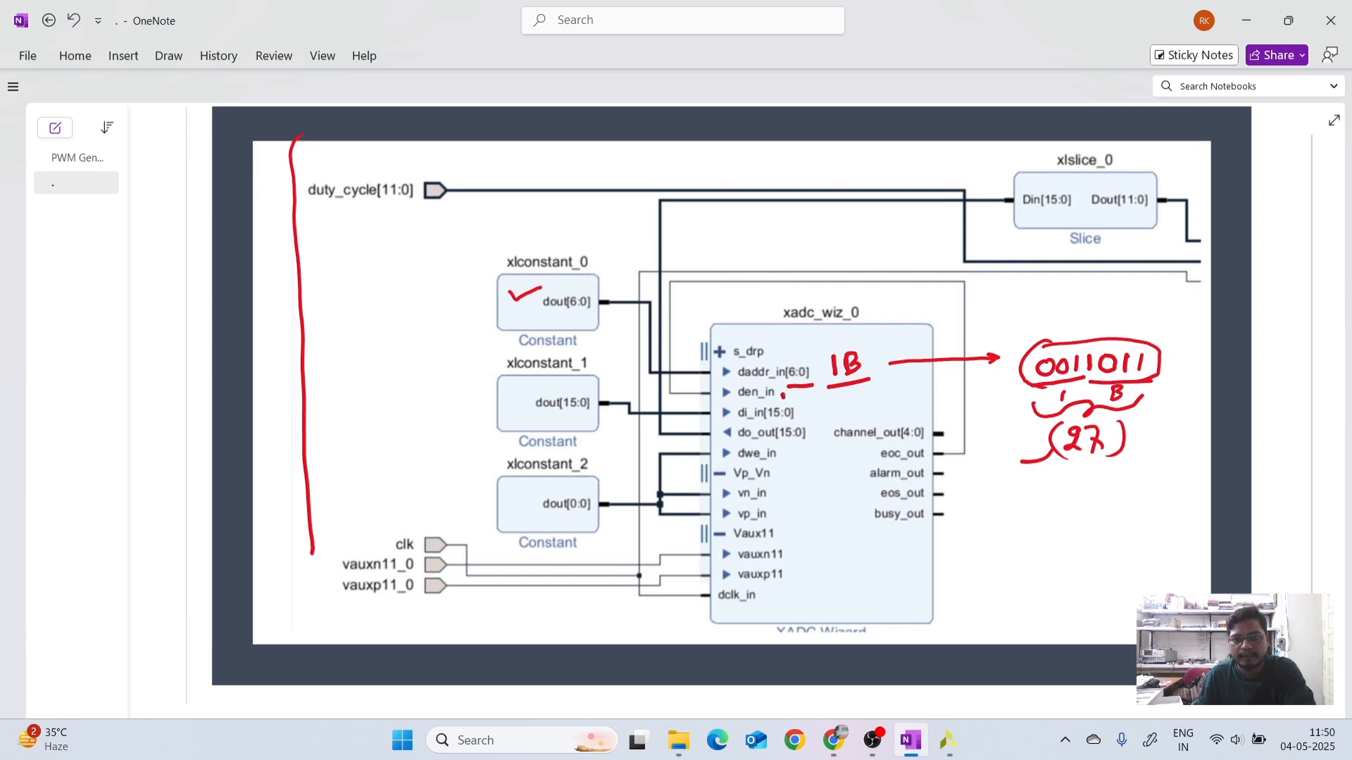
Tick den_in and trace its connection to eoc_out, and tick di_in[15:0] with 0 written beside xlconstant_1.
drag(782, 396, 794, 393)
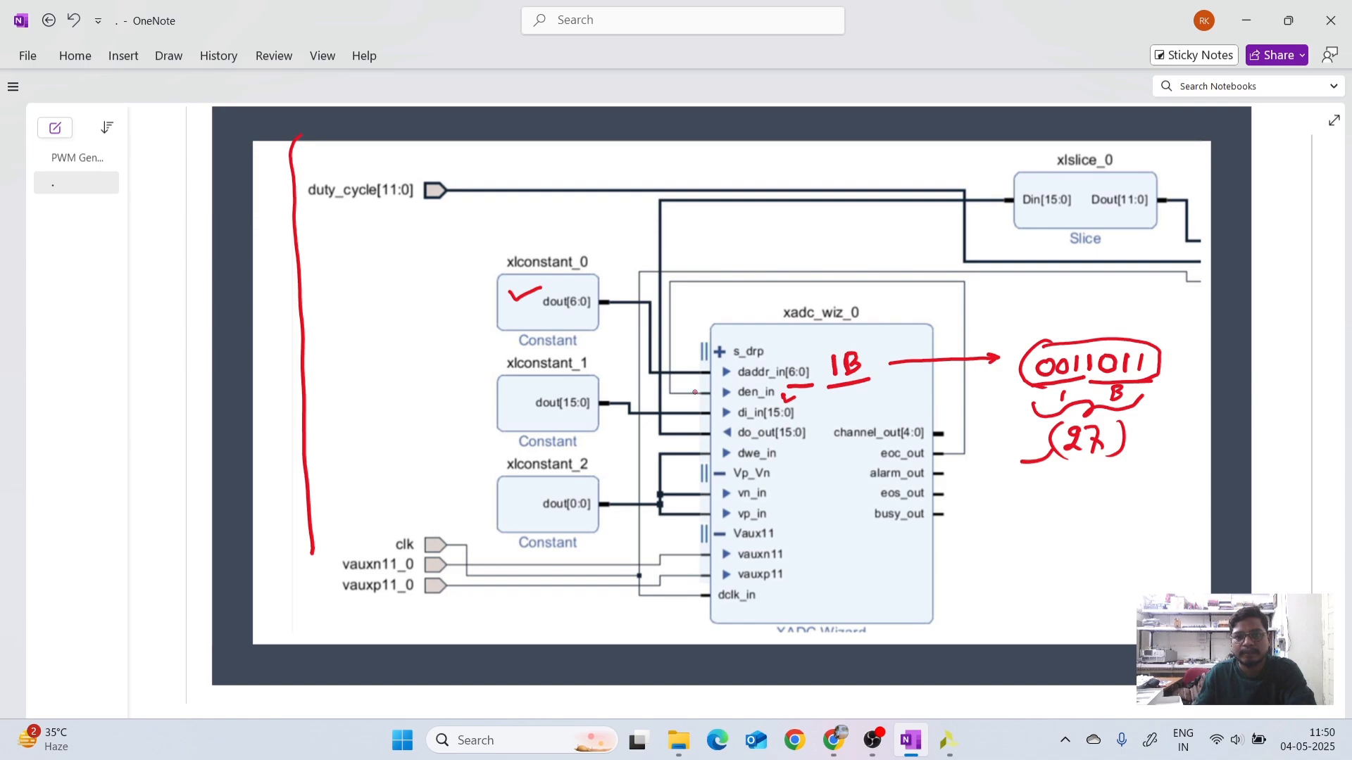
mouse_move(698, 394)
mouse_down()
mouse_move(669, 395)
mouse_move(671, 293)
mouse_move(888, 280)
mouse_move(961, 310)
mouse_move(961, 446)
mouse_move(937, 445)
mouse_up()
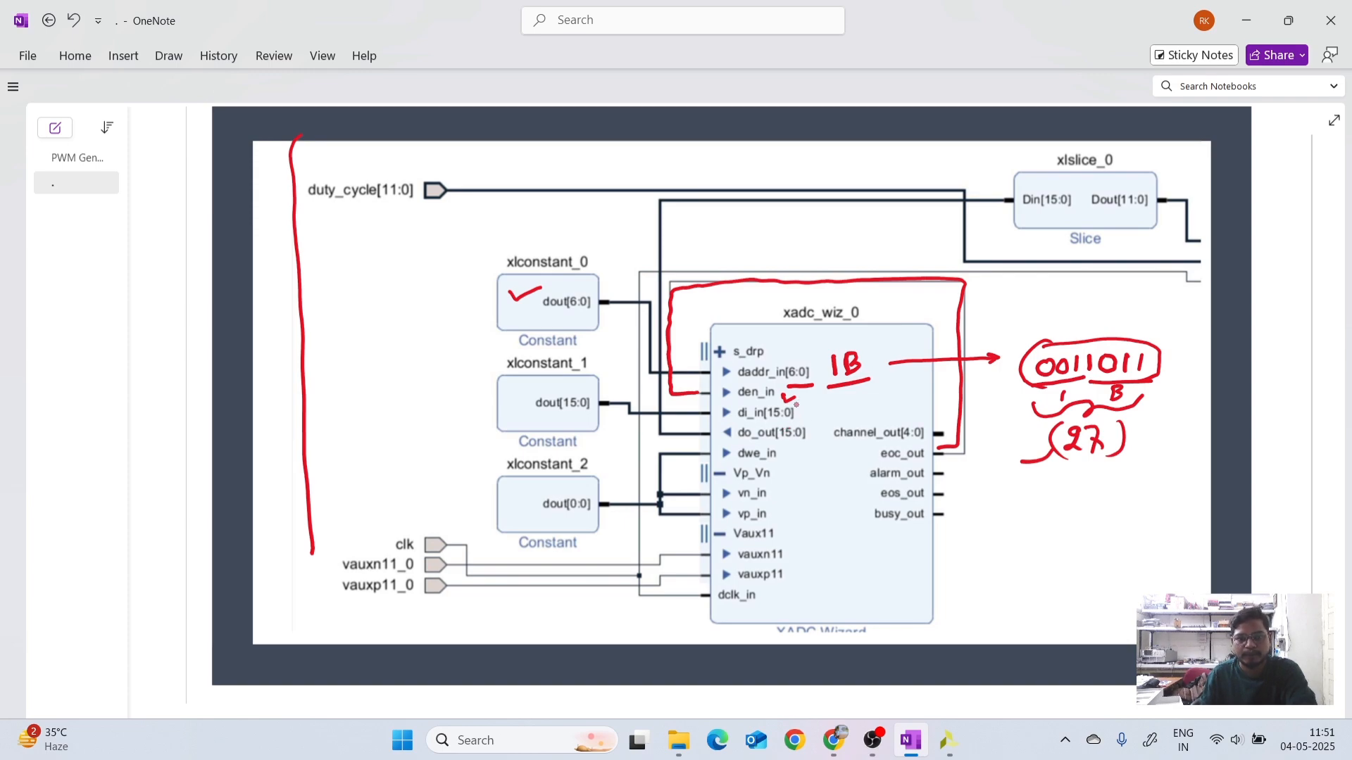
drag(800, 414, 831, 408)
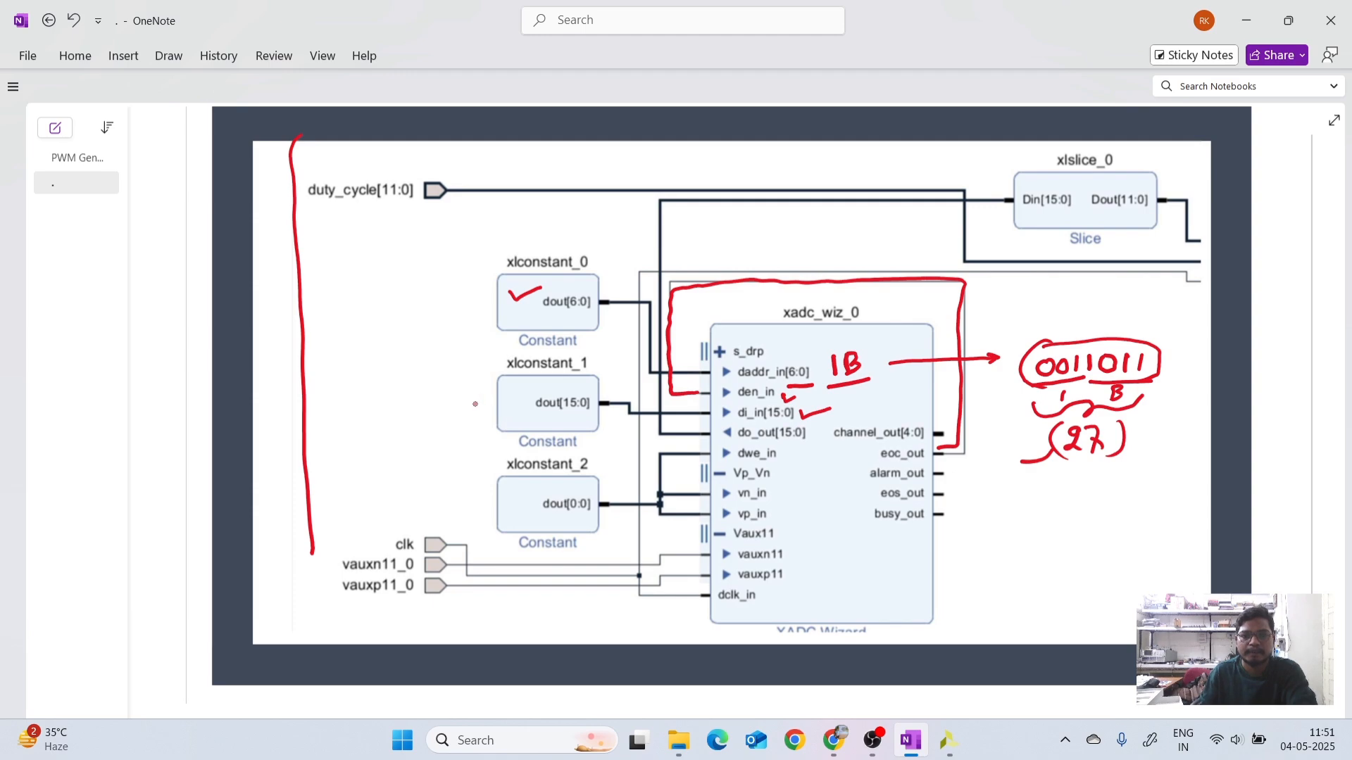
mouse_move(480, 398)
mouse_down()
mouse_move(471, 408)
mouse_move(483, 400)
mouse_up()
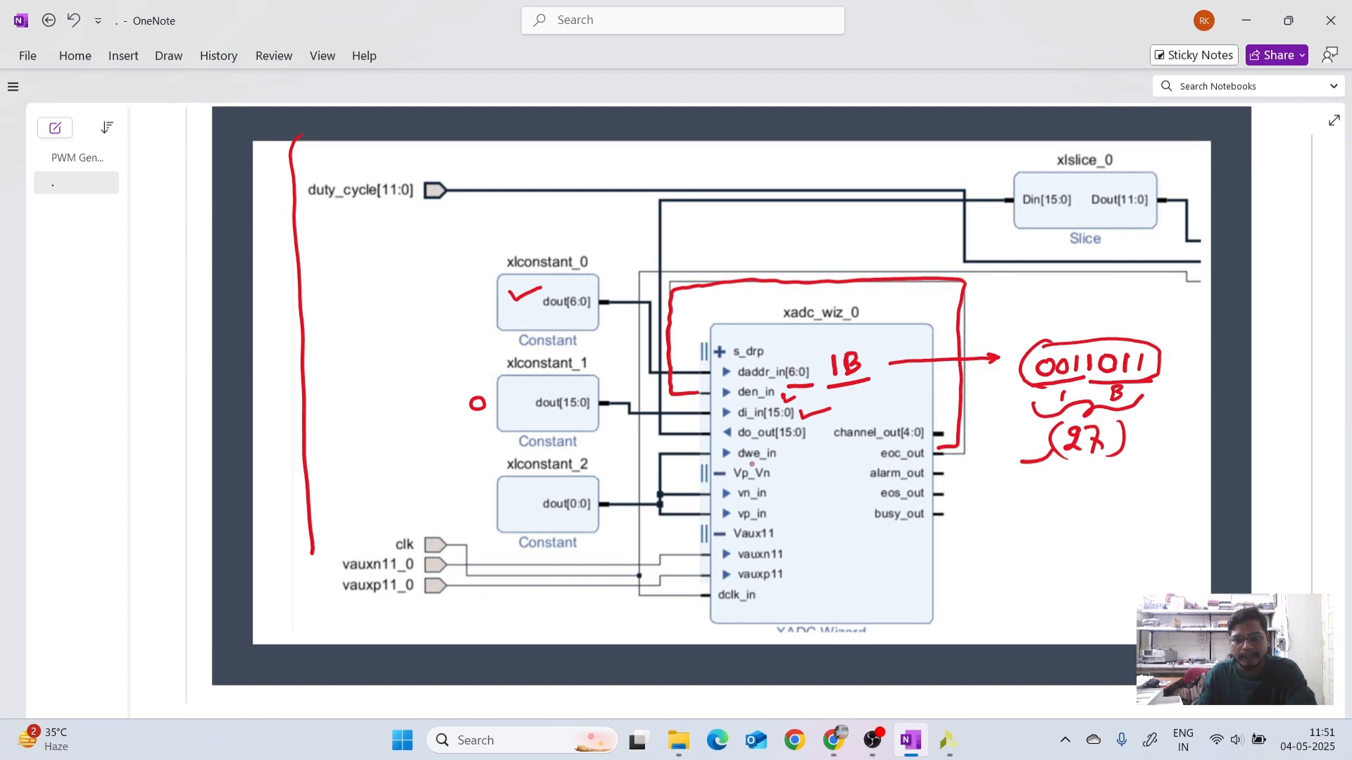
Tick dwe_in and Vp_Vn, and write 0 beside xlconstant_2 and 27 beside xlconstant_0.
drag(783, 452, 810, 451)
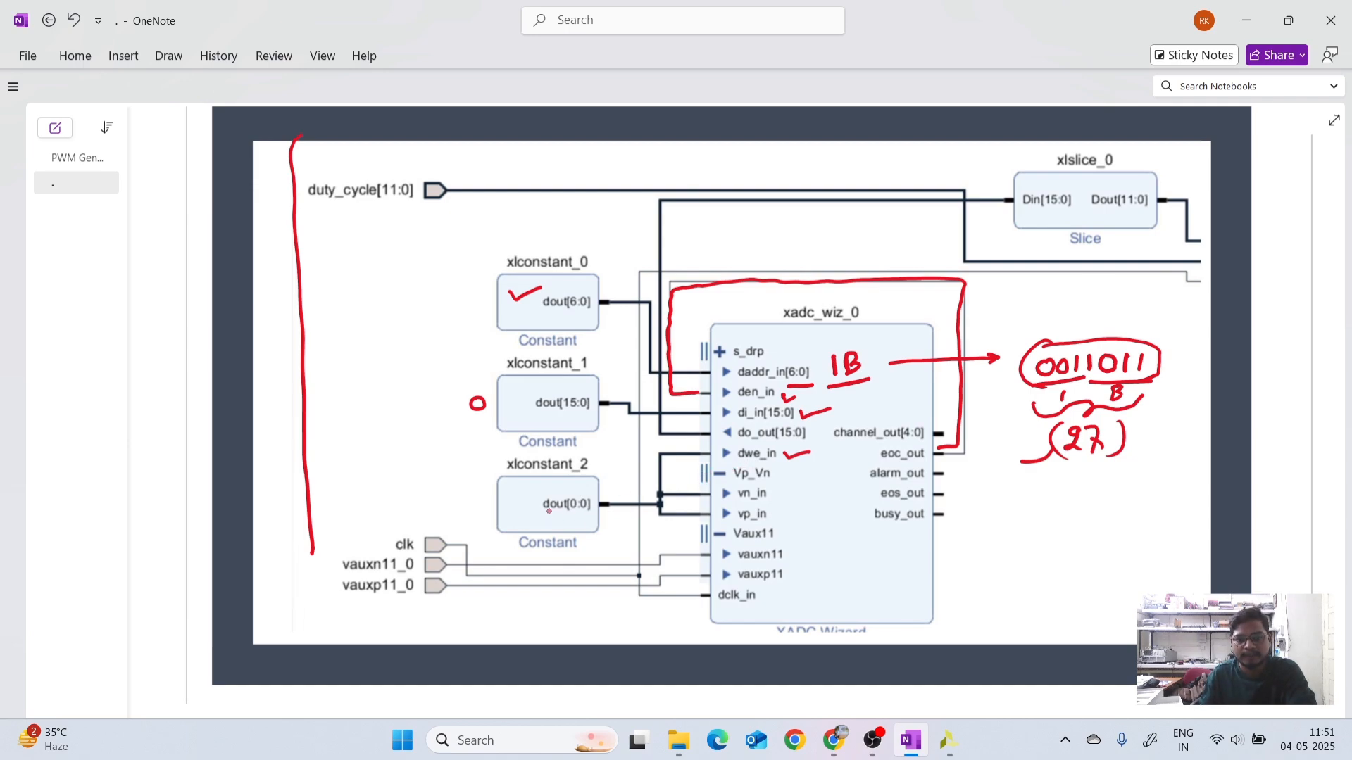
mouse_move(482, 498)
mouse_down()
mouse_move(470, 507)
mouse_move(485, 499)
mouse_up()
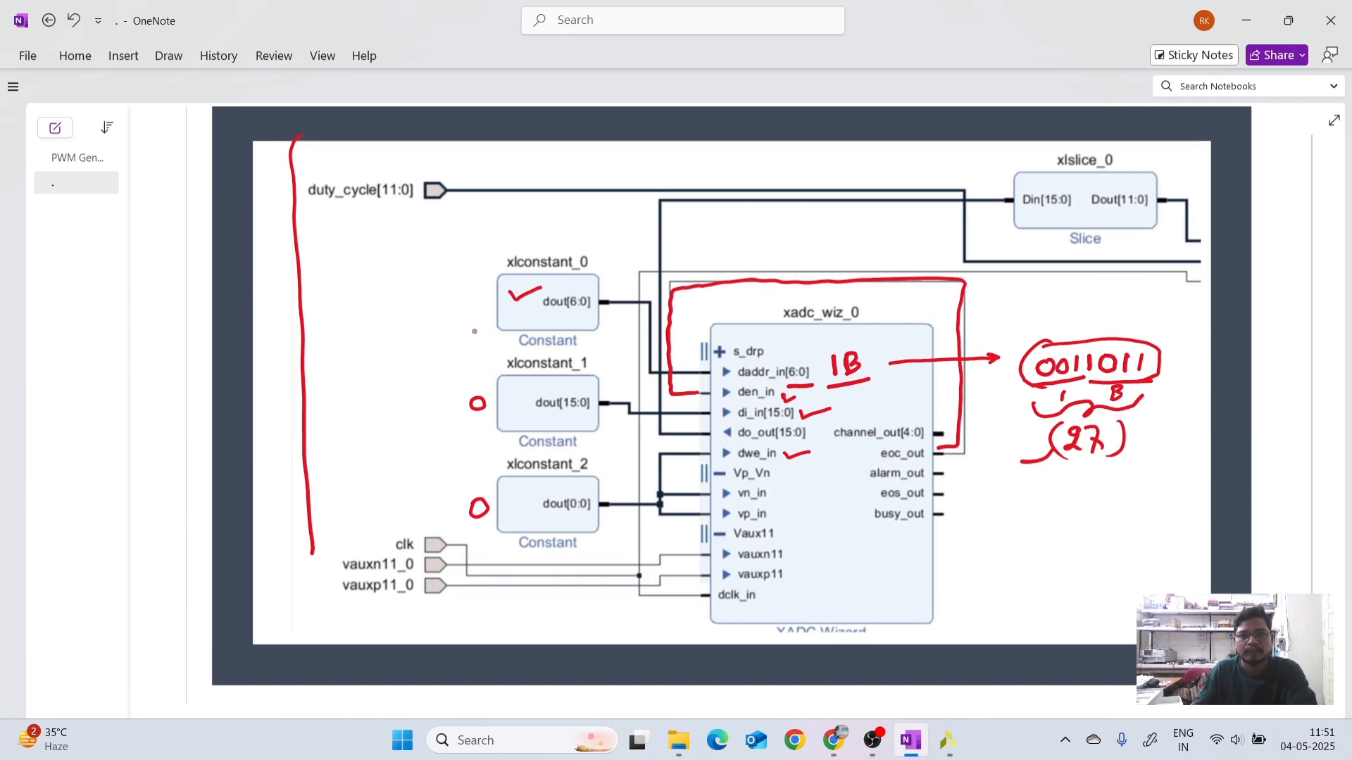
mouse_move(454, 296)
mouse_down()
mouse_move(473, 316)
mouse_move(493, 292)
mouse_move(486, 322)
mouse_move(498, 309)
mouse_up()
text(e)
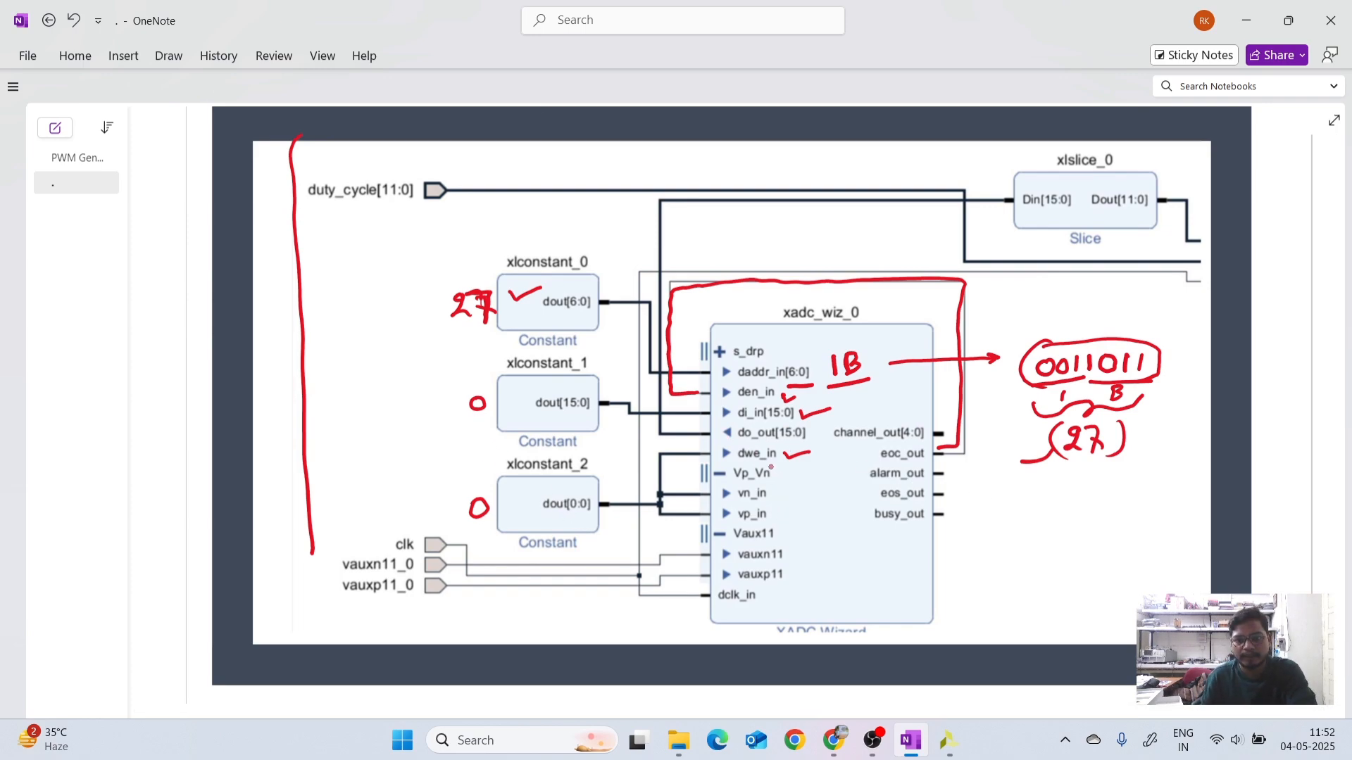
drag(779, 474, 807, 471)
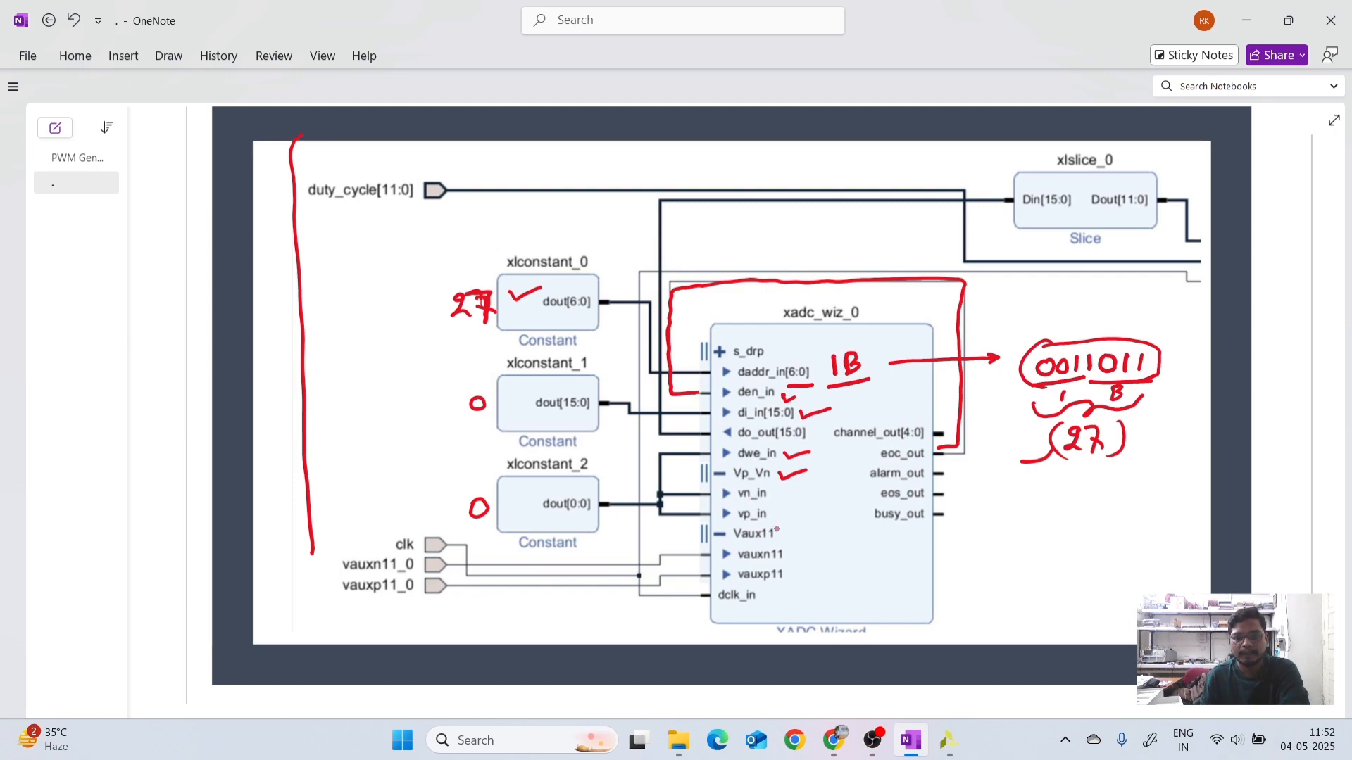
Bracket the Vaux11, vauxn11 and vauxp11 pins and handwrite Input Analog beside the vauxn11_0 and vauxp11_0 ports.
mouse_move(784, 521)
mouse_down()
mouse_move(801, 563)
mouse_move(777, 586)
mouse_up()
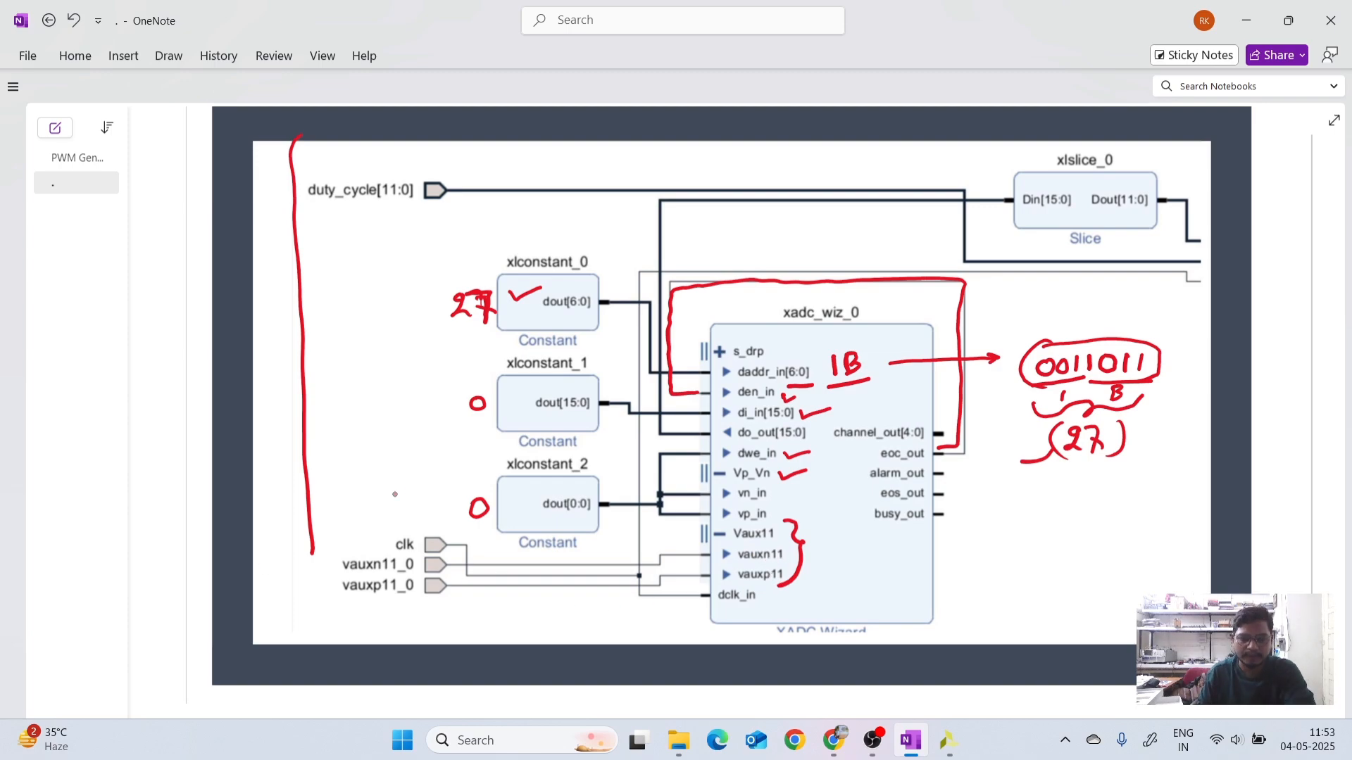
mouse_move(276, 573)
mouse_down()
mouse_move(285, 592)
mouse_move(334, 556)
mouse_up()
drag(290, 603, 339, 576)
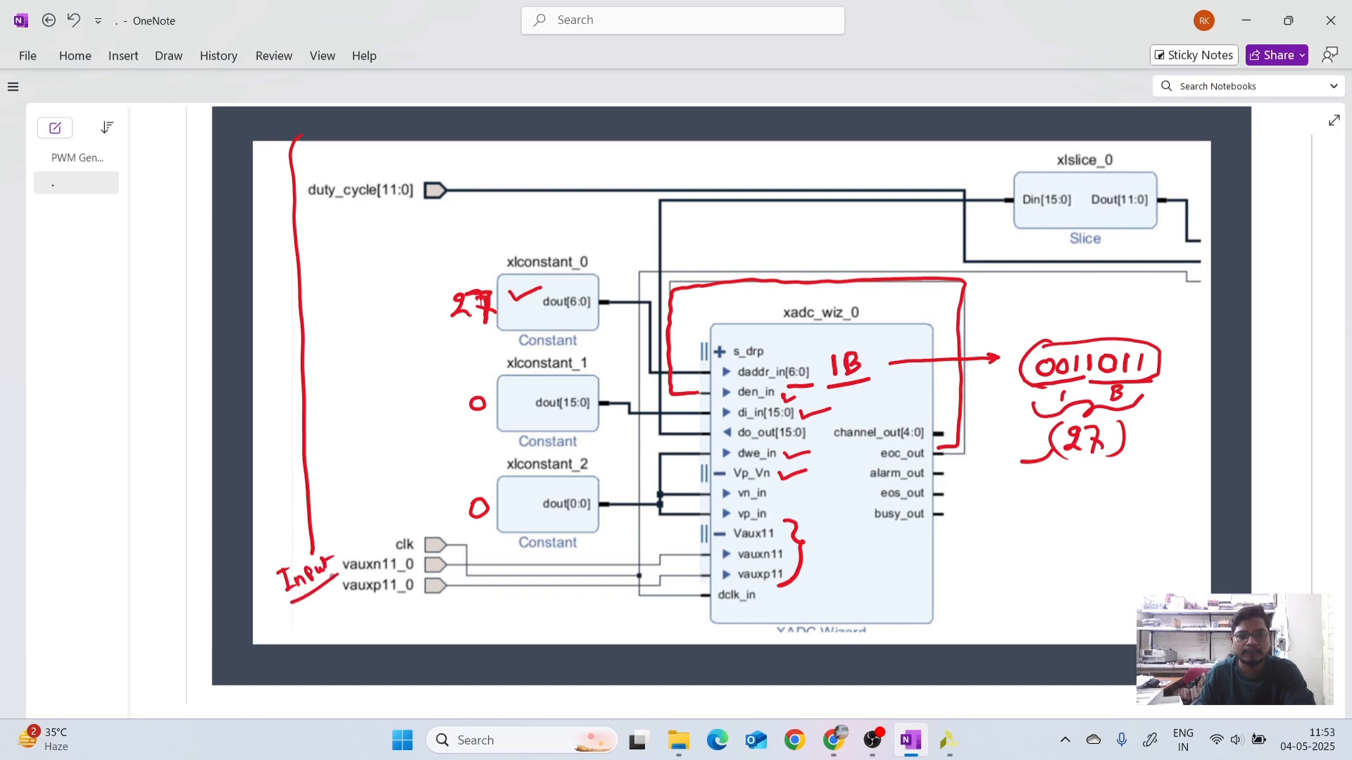
mouse_move(286, 615)
mouse_down()
mouse_move(288, 630)
mouse_move(321, 602)
mouse_move(344, 619)
mouse_move(350, 609)
mouse_up()
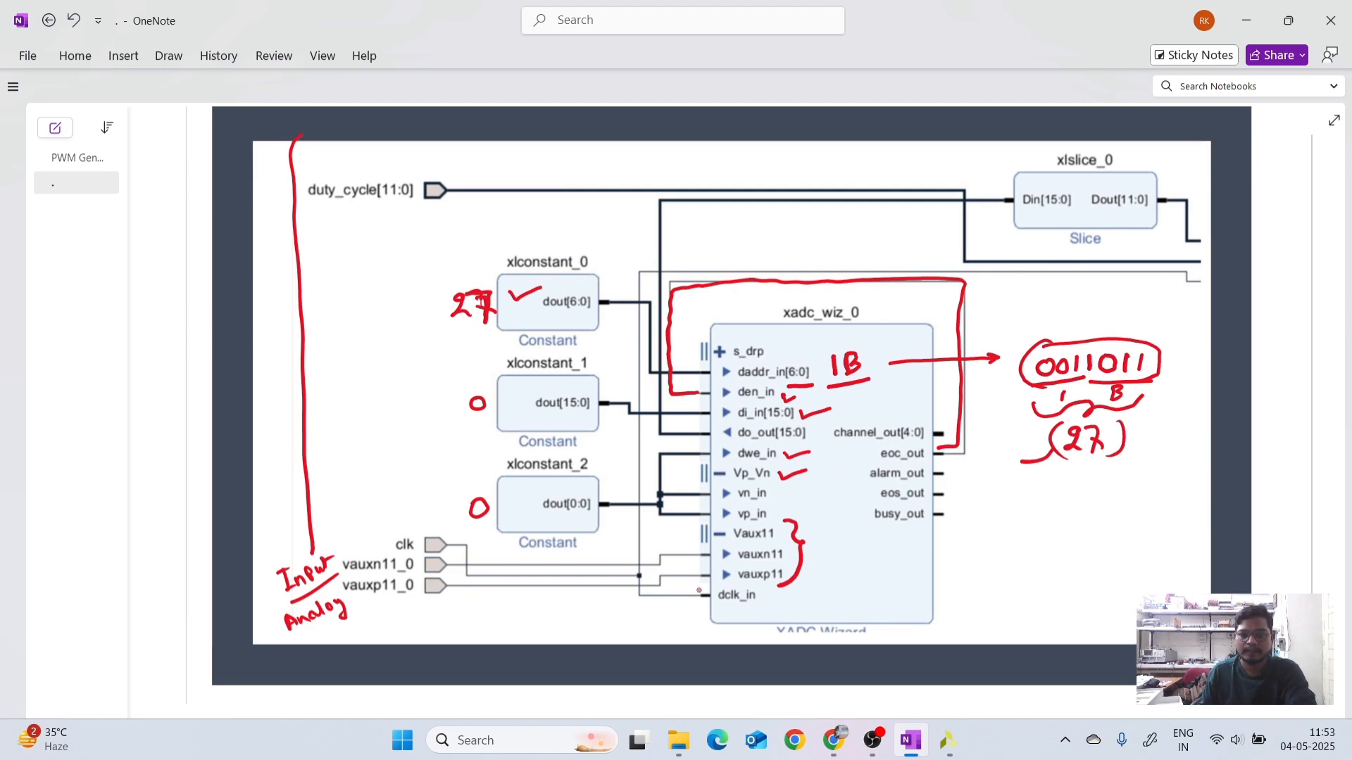
Underline dclk_in and mark crosses beside the channel_out[4:0], alarm_out, eos_out and busy_out outputs.
drag(720, 605, 762, 608)
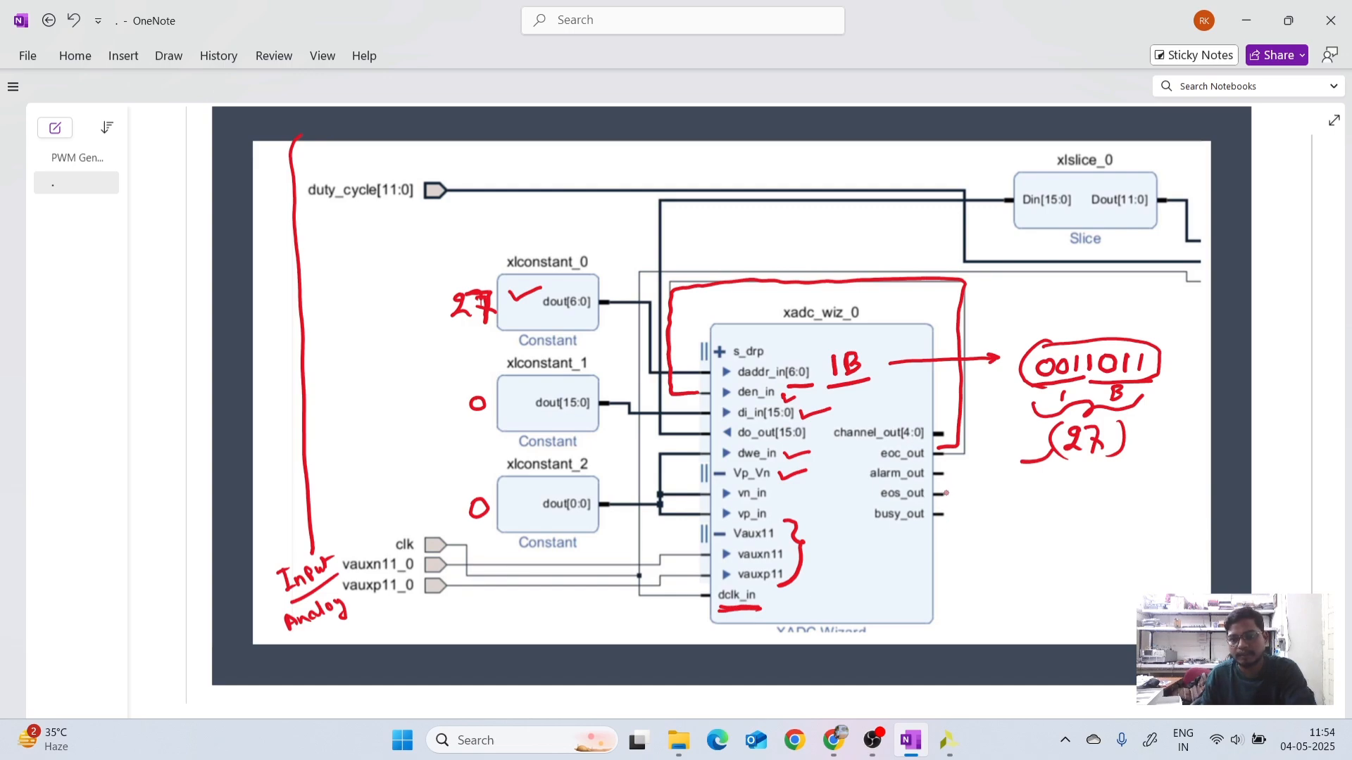
mouse_move(951, 469)
mouse_down()
mouse_move(951, 525)
mouse_move(998, 504)
mouse_move(982, 507)
mouse_up()
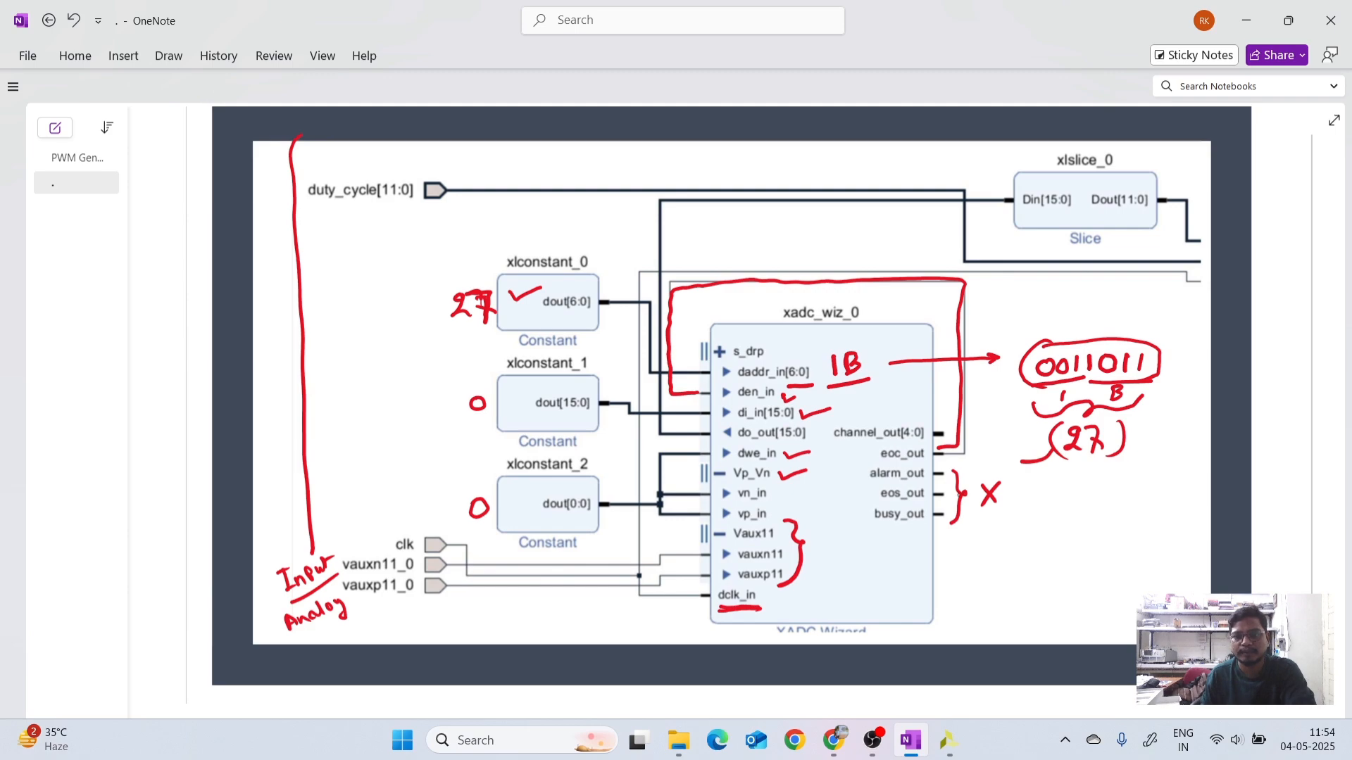
drag(849, 419, 918, 417)
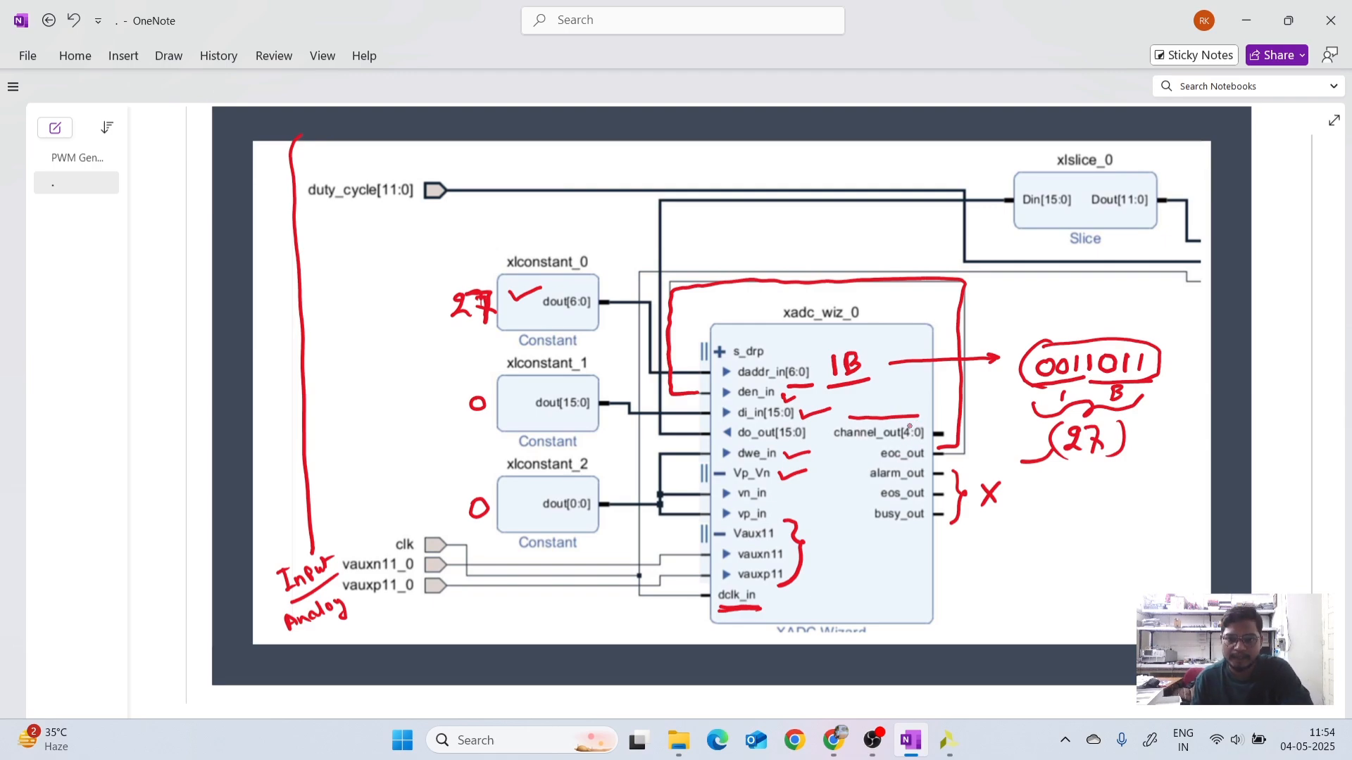
drag(937, 421, 937, 434)
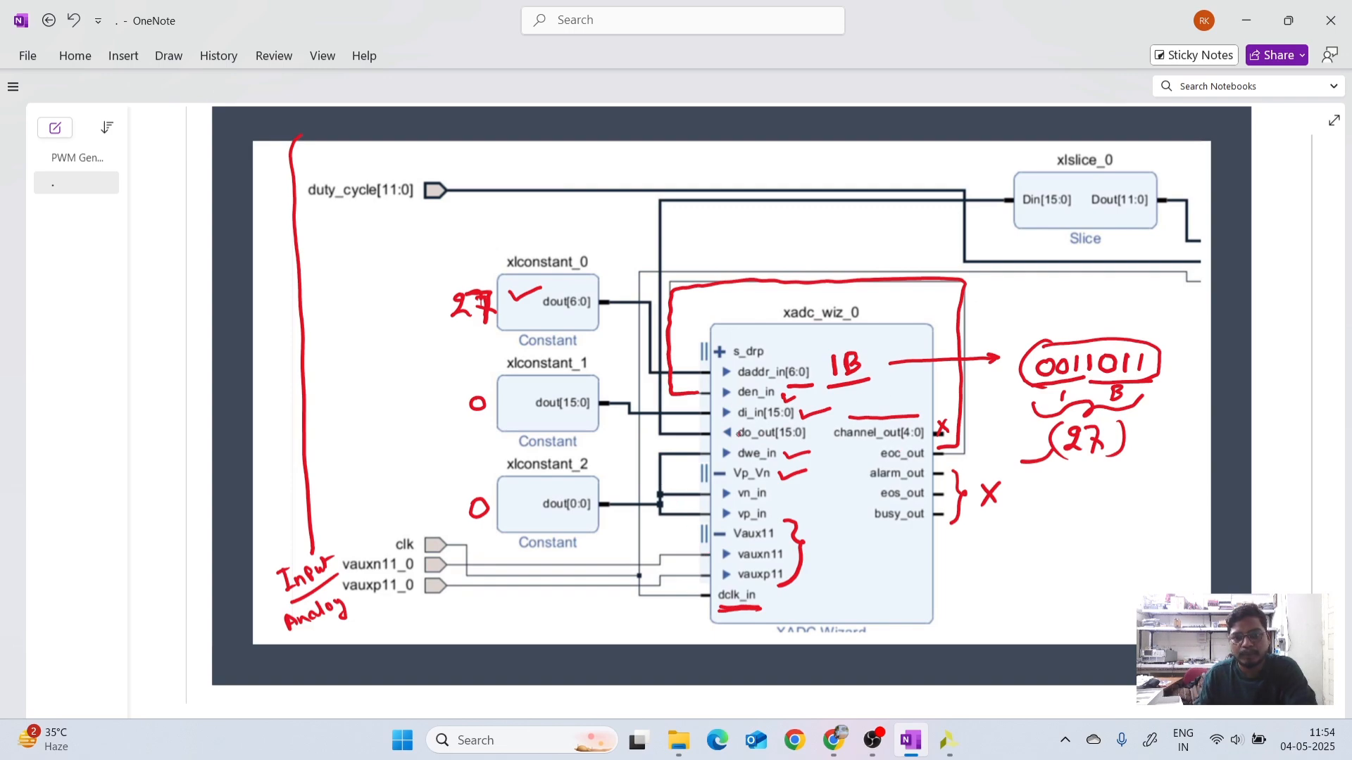
Trace do_out[15:0] to an outlined xlslice_0 block and label its Dout[11:0] output Digital o/p with an arrow.
drag(738, 442, 788, 443)
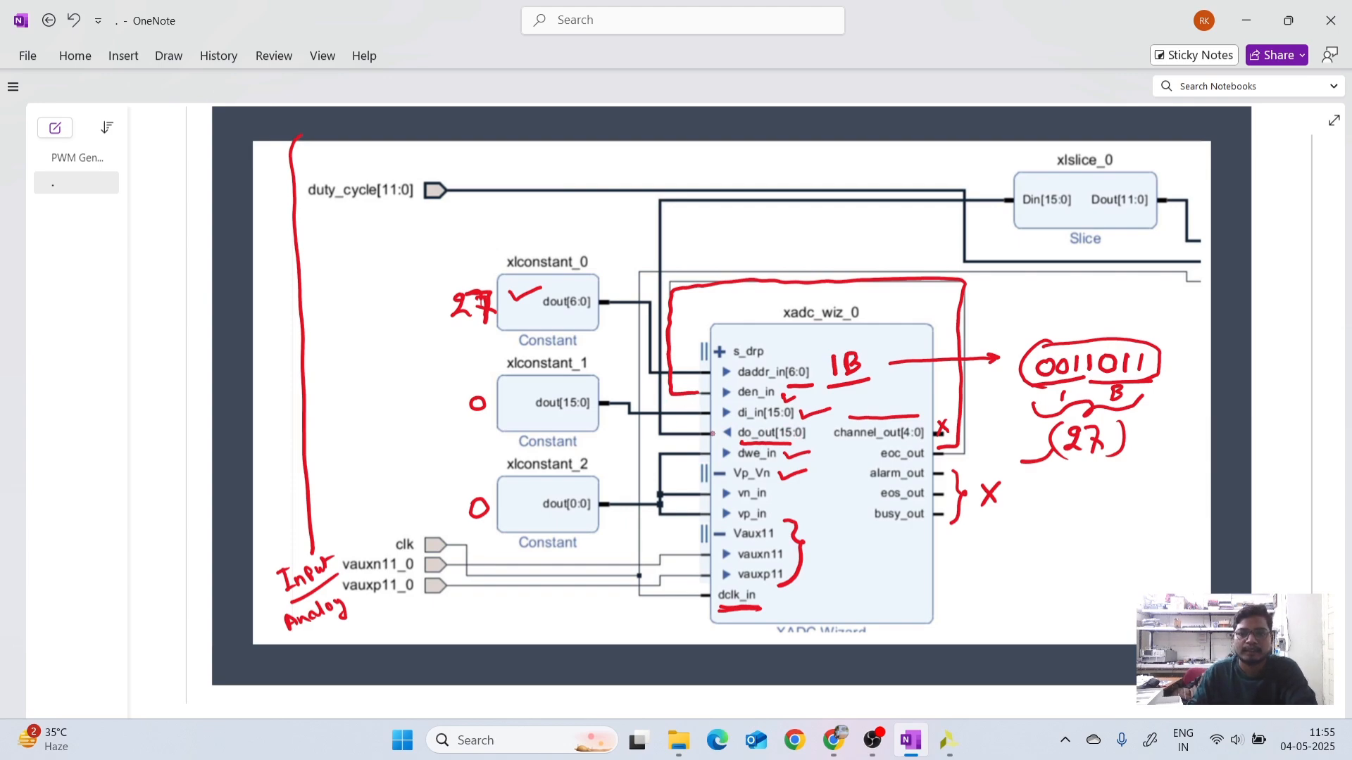
mouse_move(710, 434)
mouse_down()
mouse_move(664, 427)
mouse_move(653, 233)
mouse_move(686, 202)
mouse_move(1011, 201)
mouse_move(1022, 175)
mouse_move(1154, 172)
mouse_up()
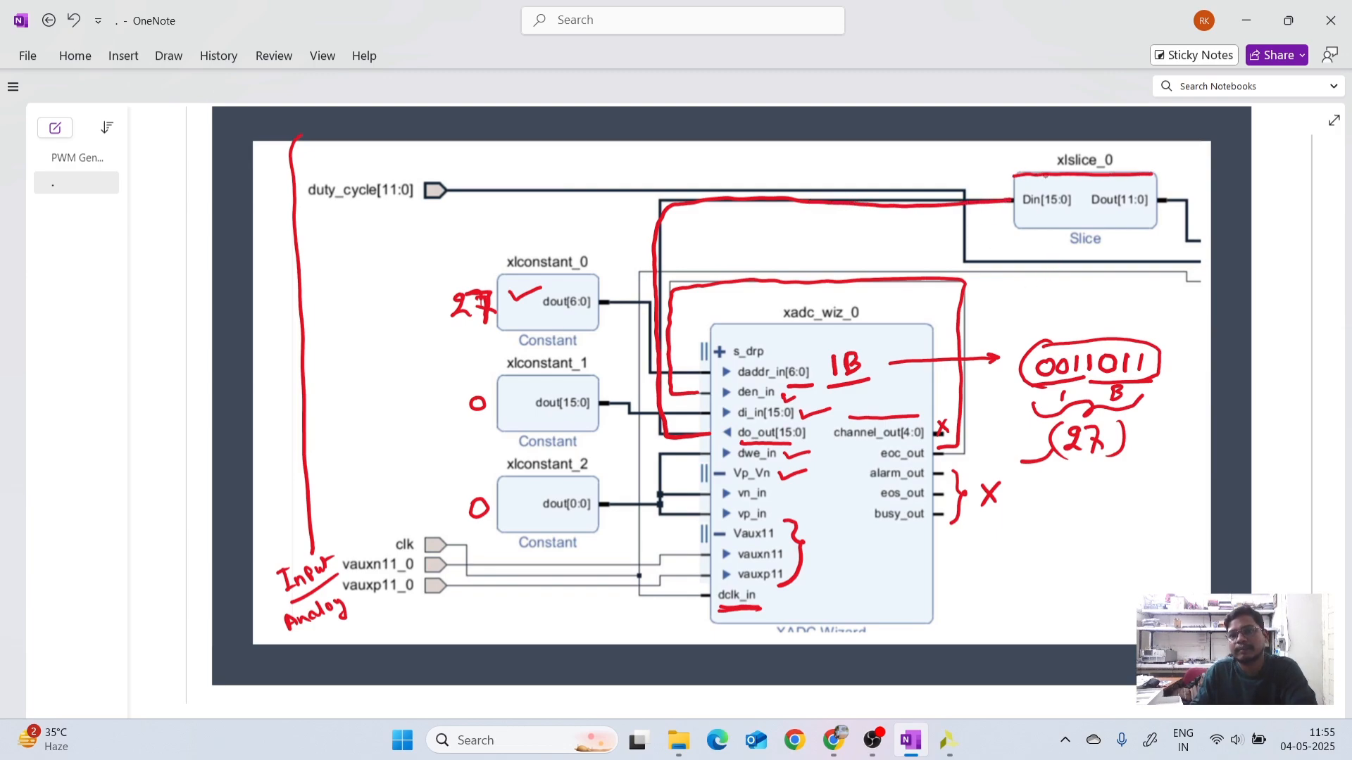
mouse_move(1011, 174)
mouse_down()
mouse_move(1013, 229)
mouse_move(1149, 227)
mouse_up()
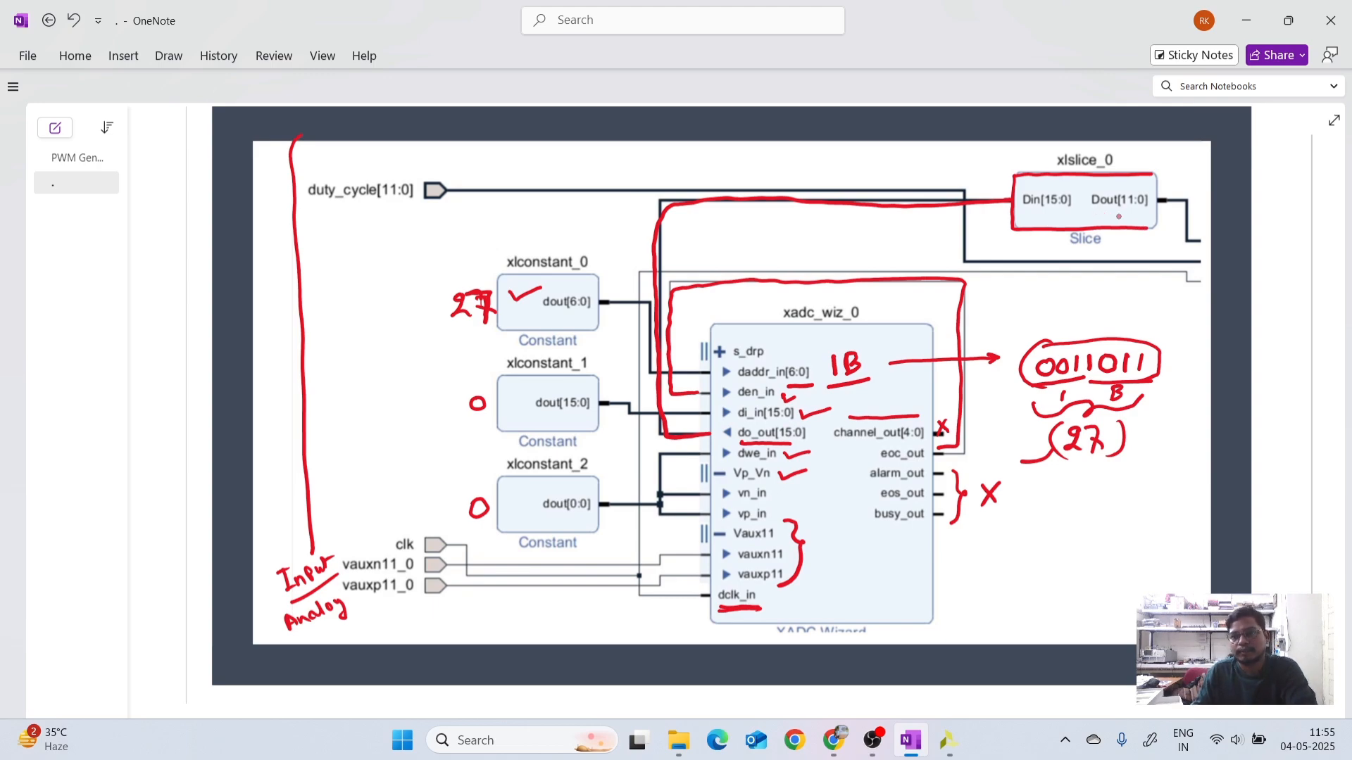
mouse_move(1160, 201)
mouse_down()
mouse_move(1199, 202)
mouse_move(1182, 213)
mouse_move(1175, 188)
mouse_move(1259, 178)
mouse_up()
drag(1274, 173, 1264, 202)
mouse_move(1275, 201)
mouse_down()
mouse_move(1286, 176)
mouse_move(1271, 194)
mouse_up()
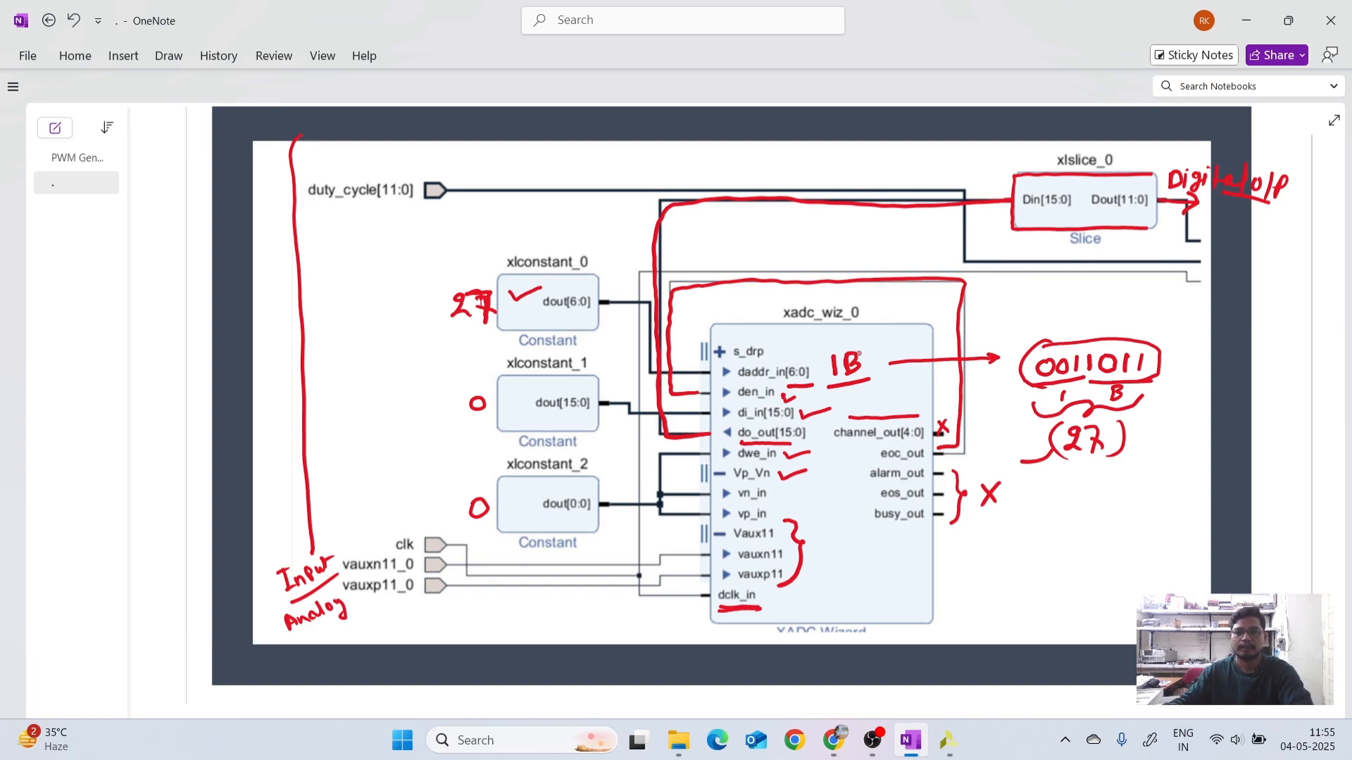
Switch to Vivado and connect the eoc_out output of xadc_wiz_0 to its den_in input.
click(958, 754)
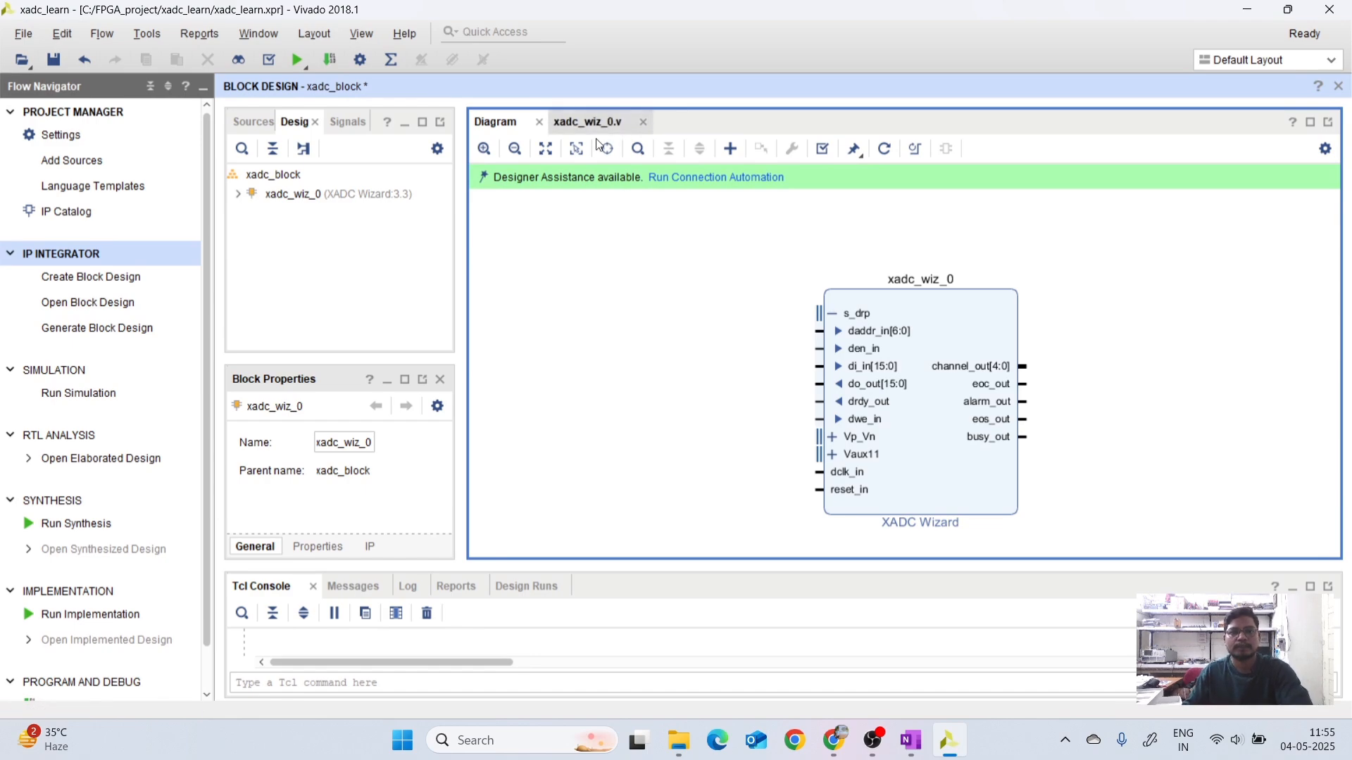
click(484, 148)
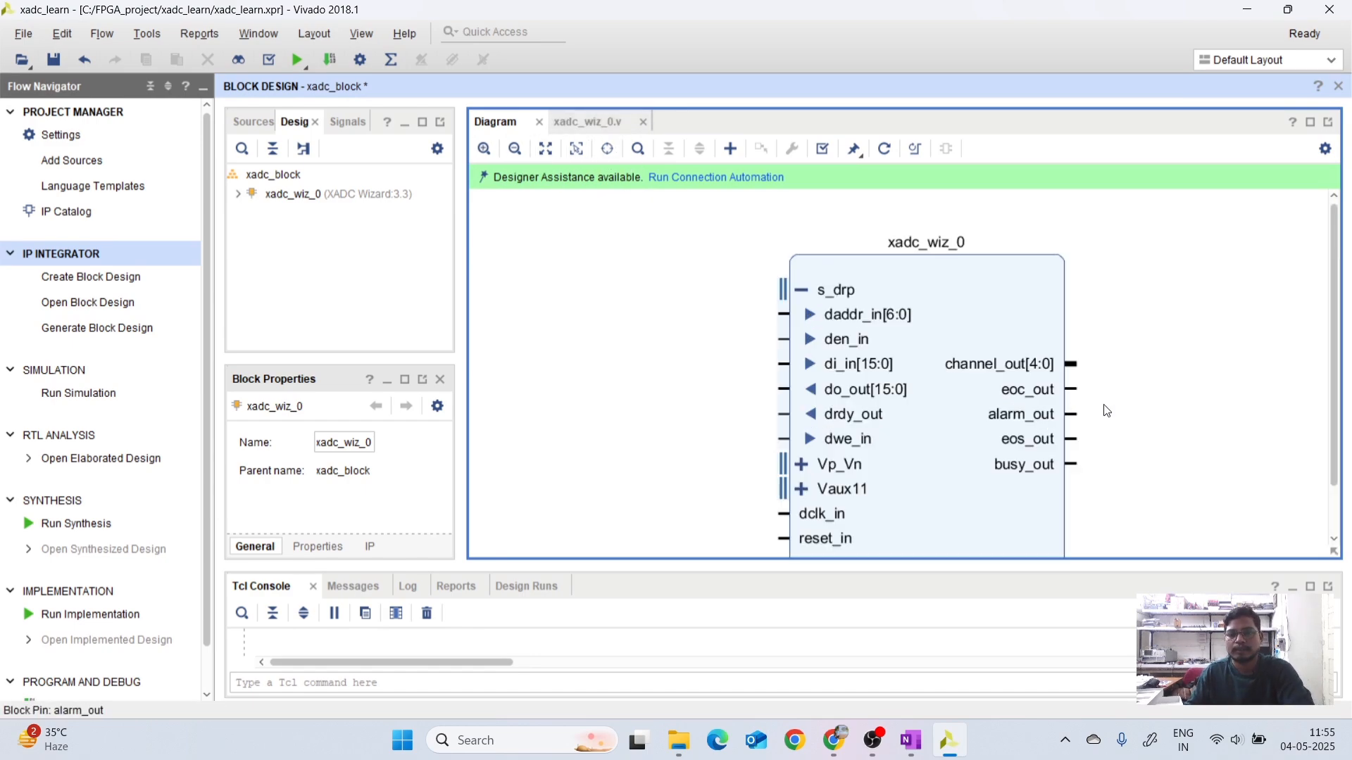
scroll(1108, 411, down, 2)
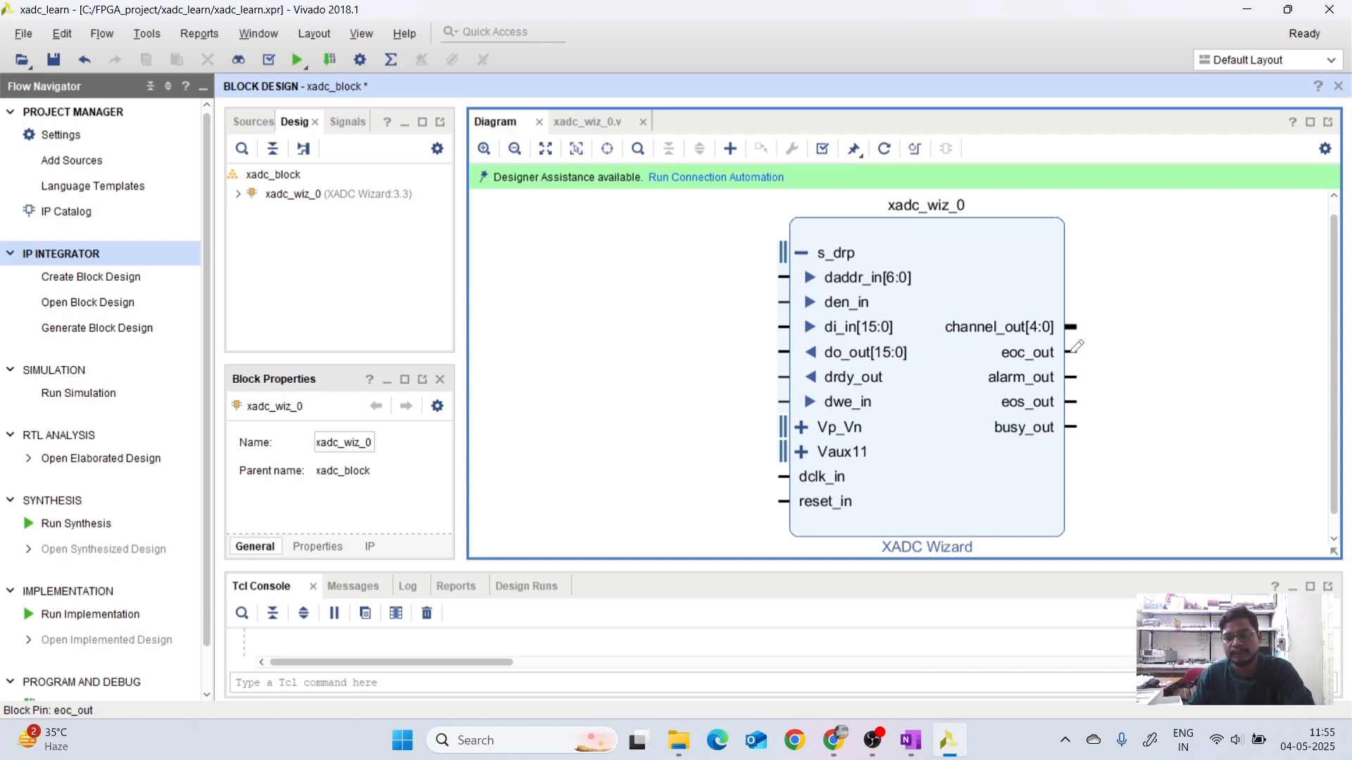
drag(1075, 346, 778, 306)
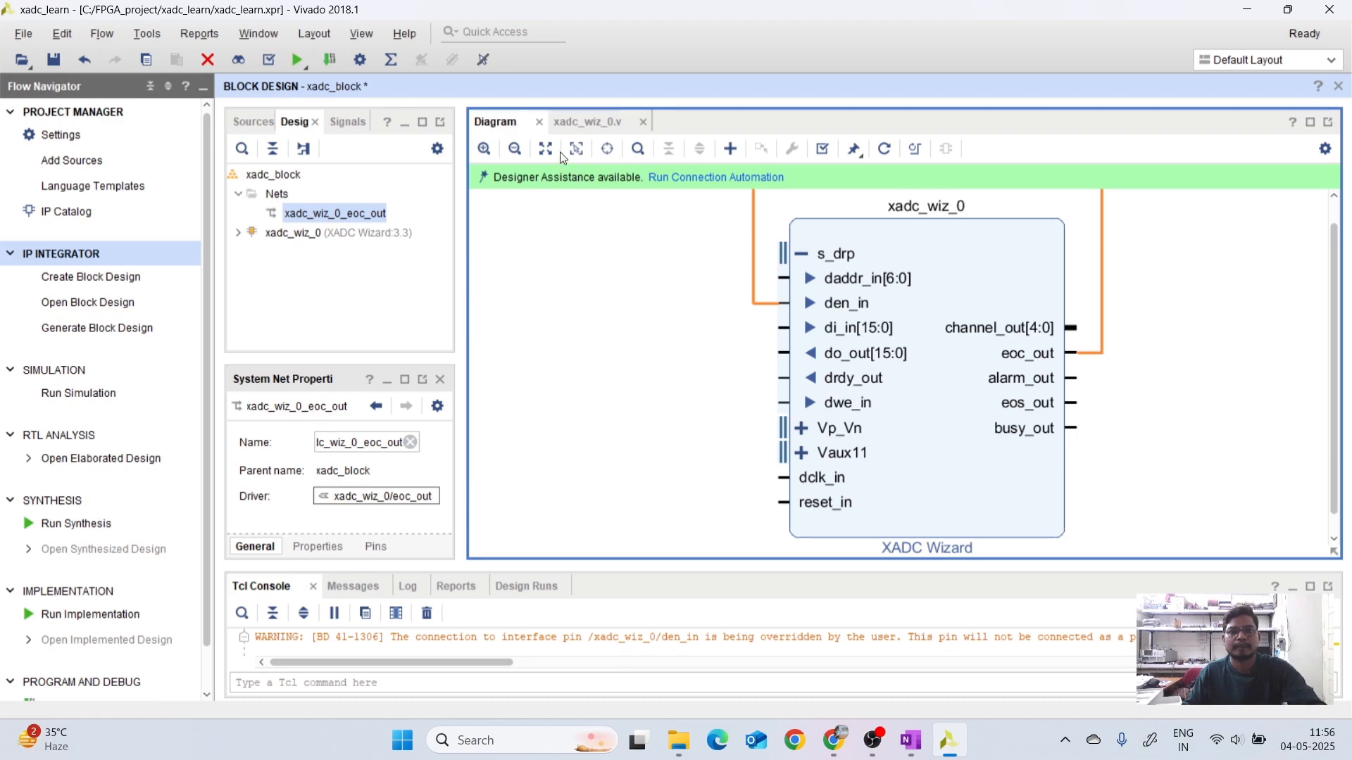
Maximize the block diagram, add a Constant block and connect its output to daddr_in[6:0] on the XADC Wizard.
click(524, 150)
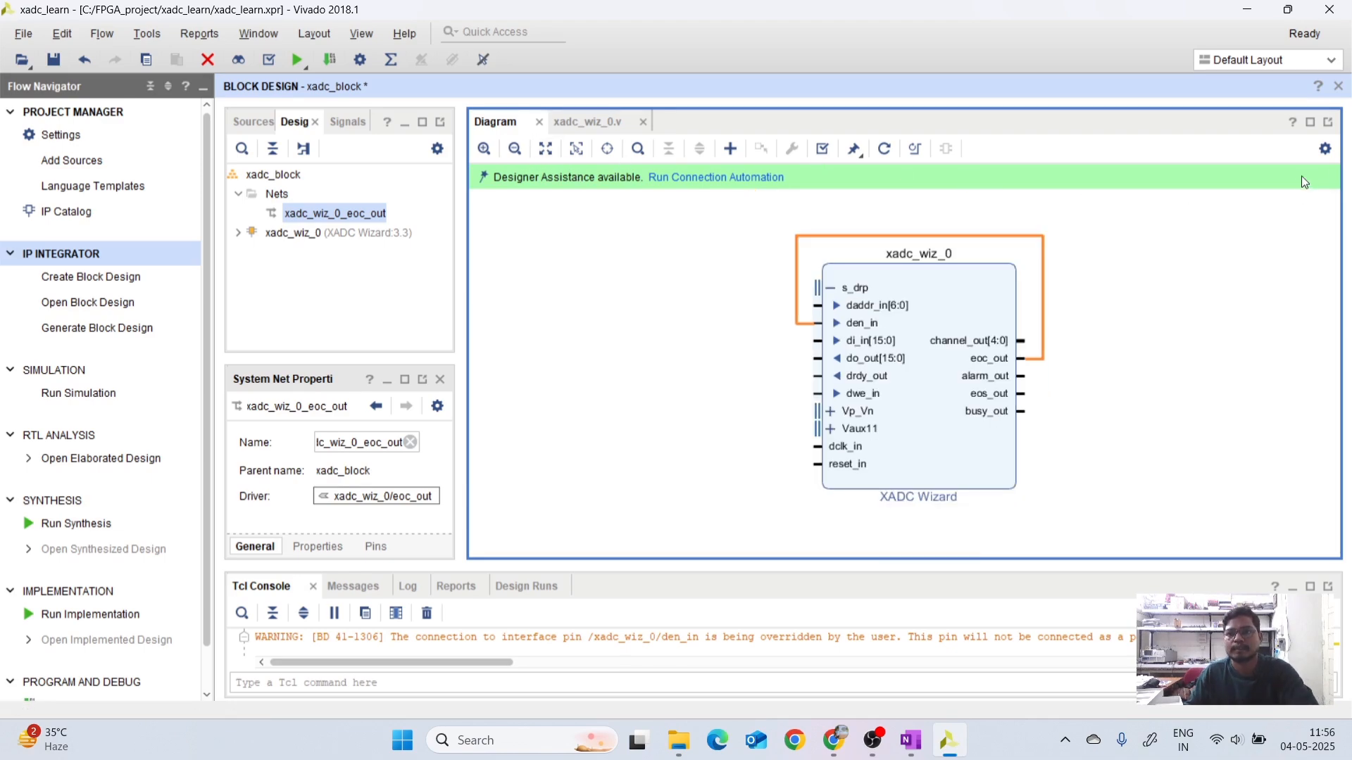
click(1314, 124)
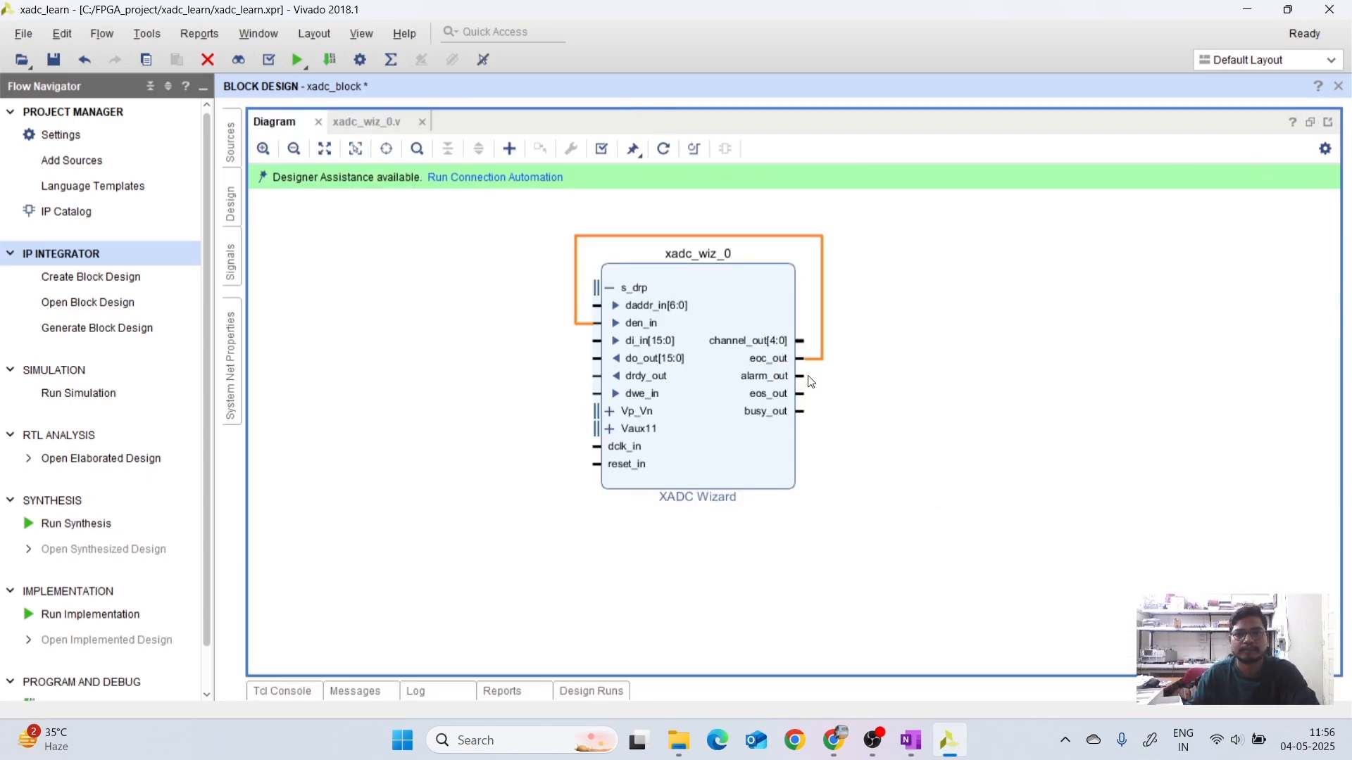
click(263, 149)
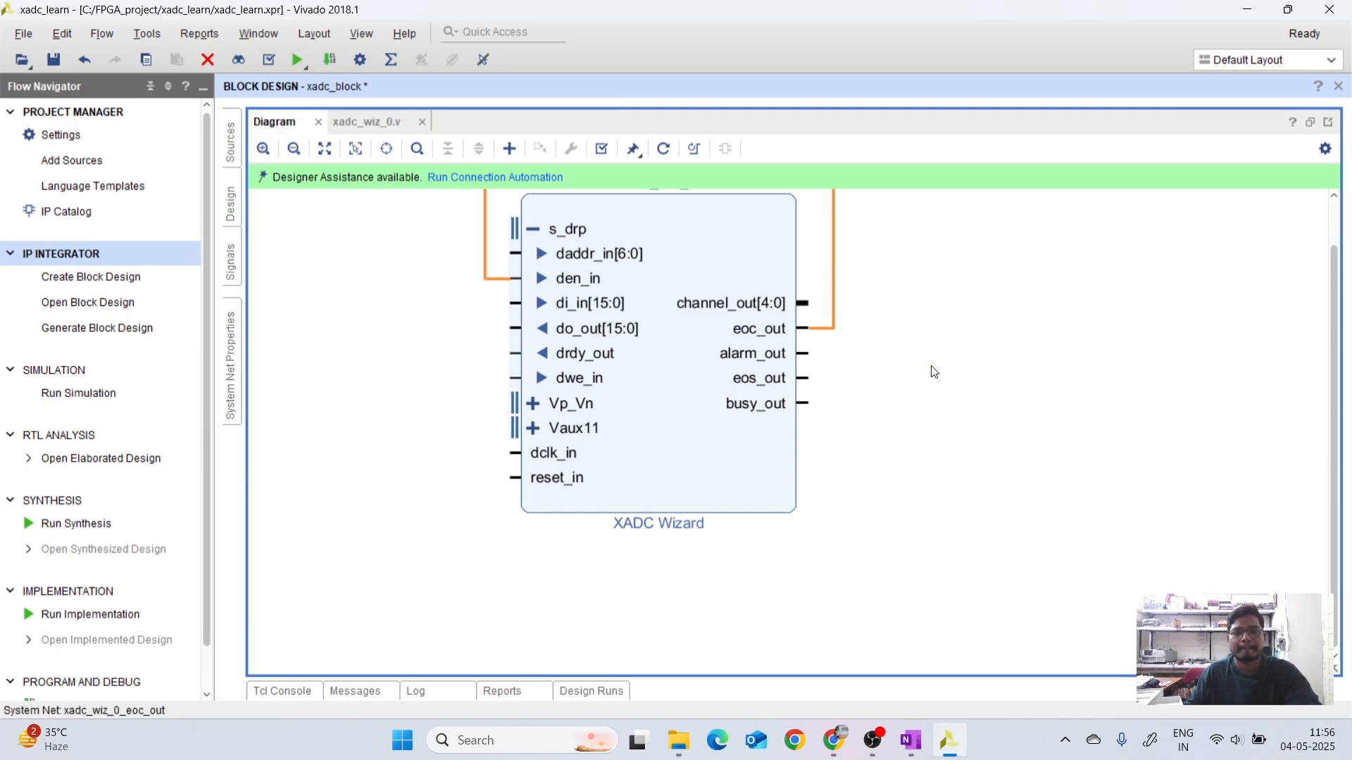
drag(932, 371, 1111, 447)
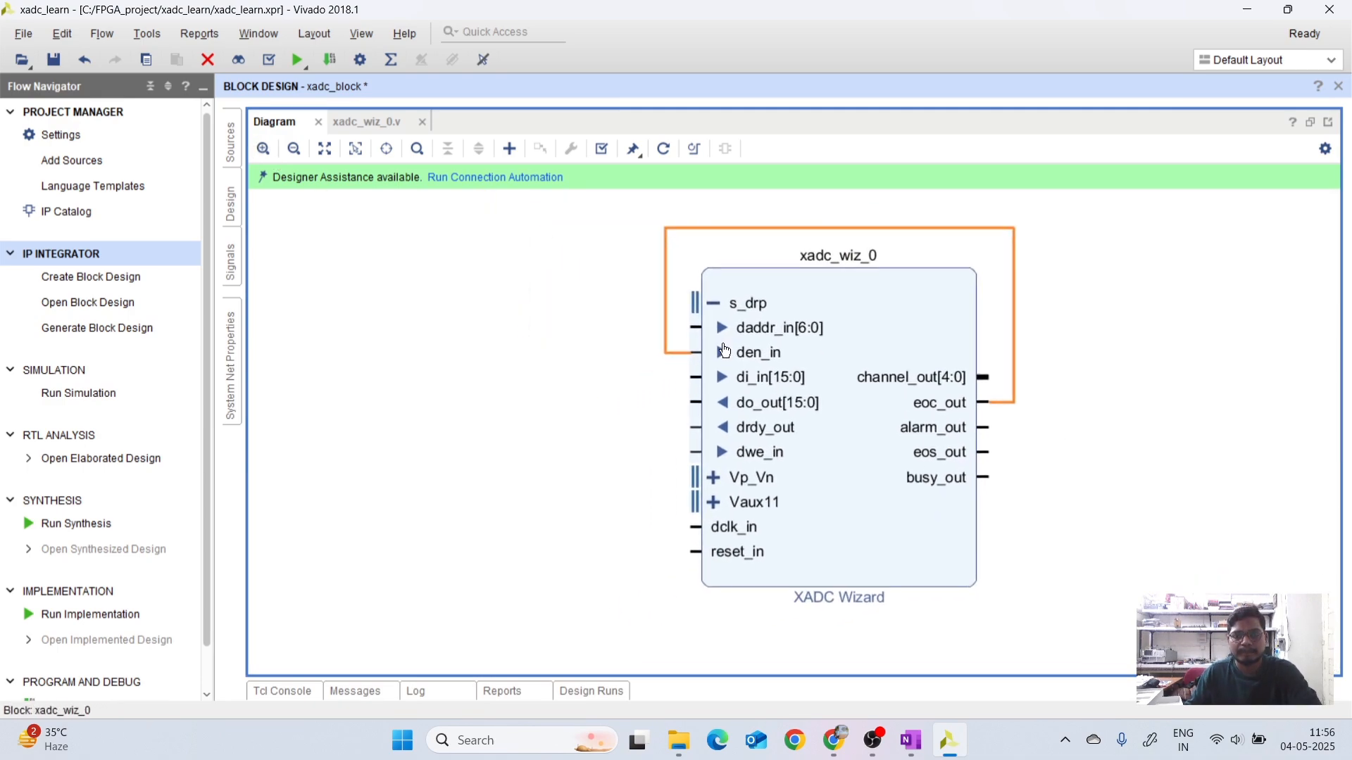
click(695, 326)
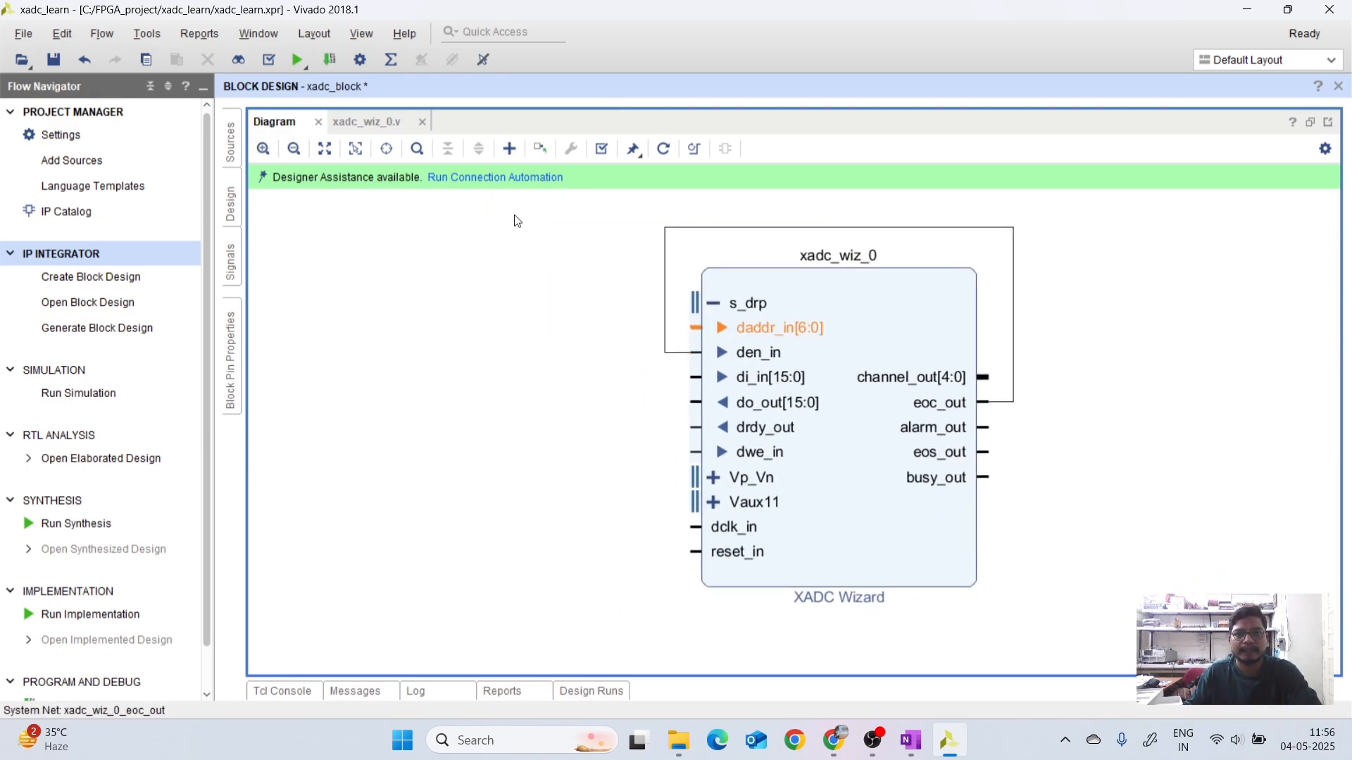
click(510, 149)
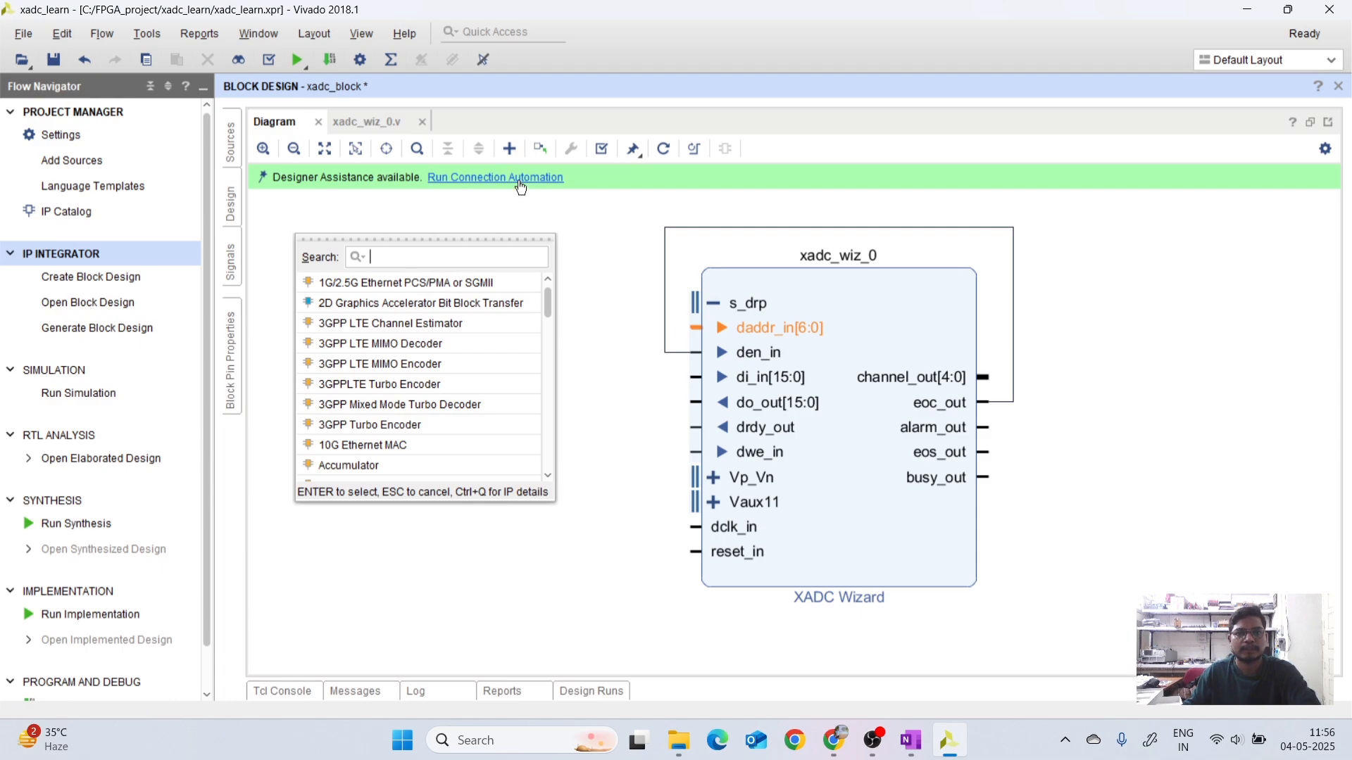
text(con)
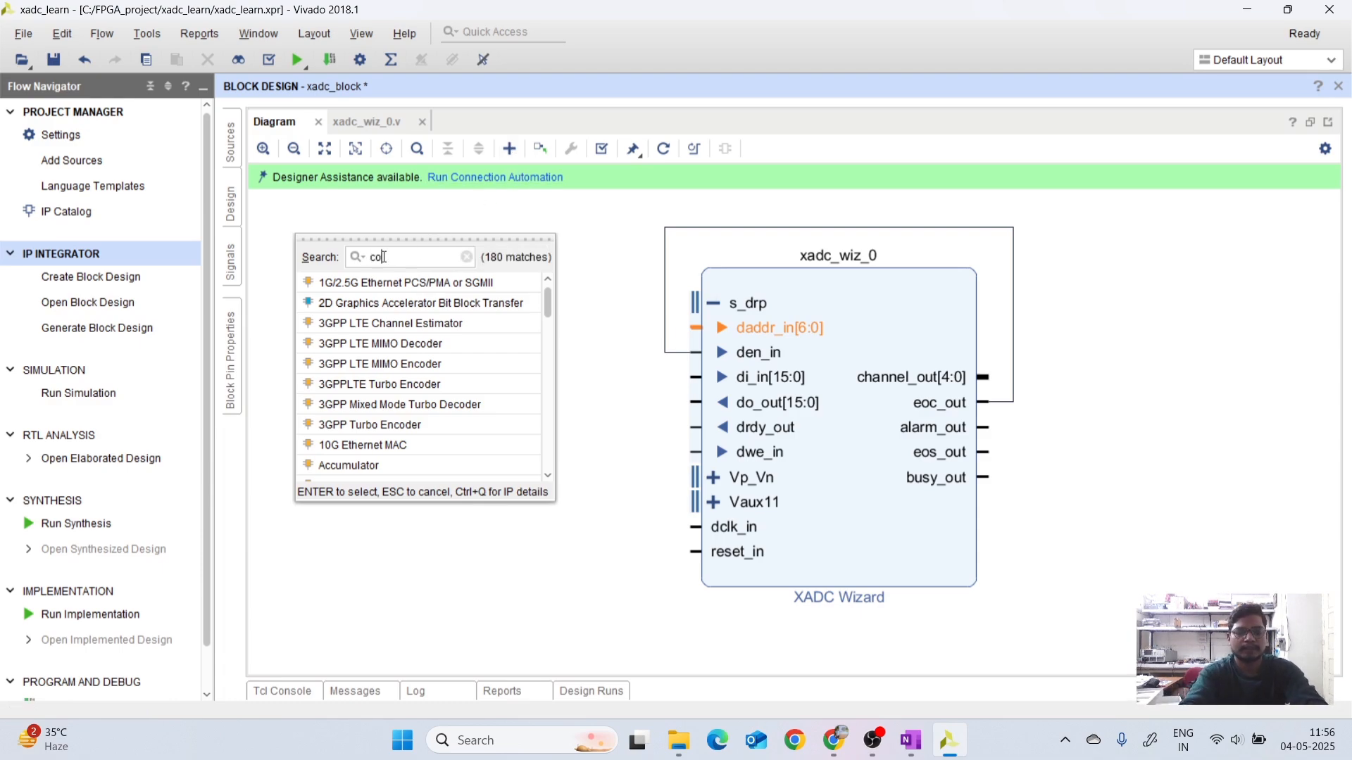
text(sta)
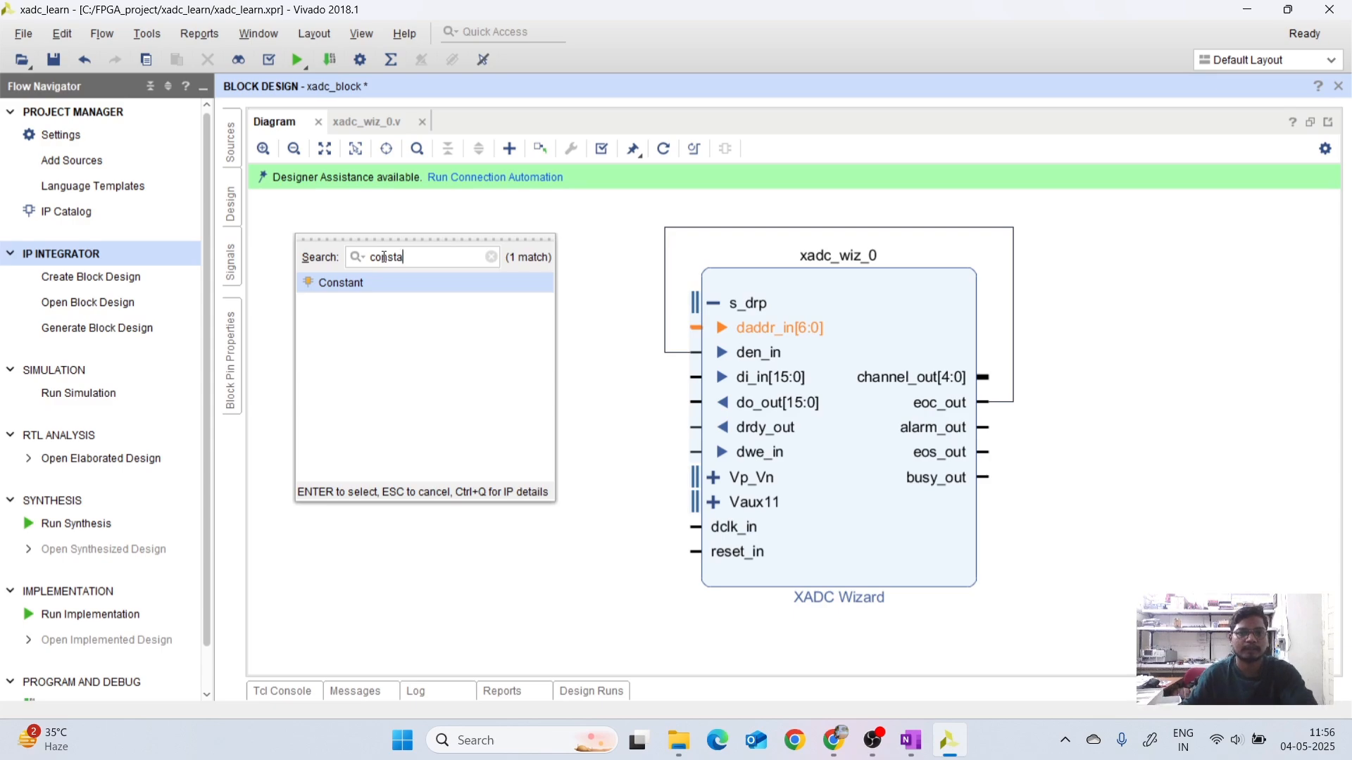
double_click(355, 290)
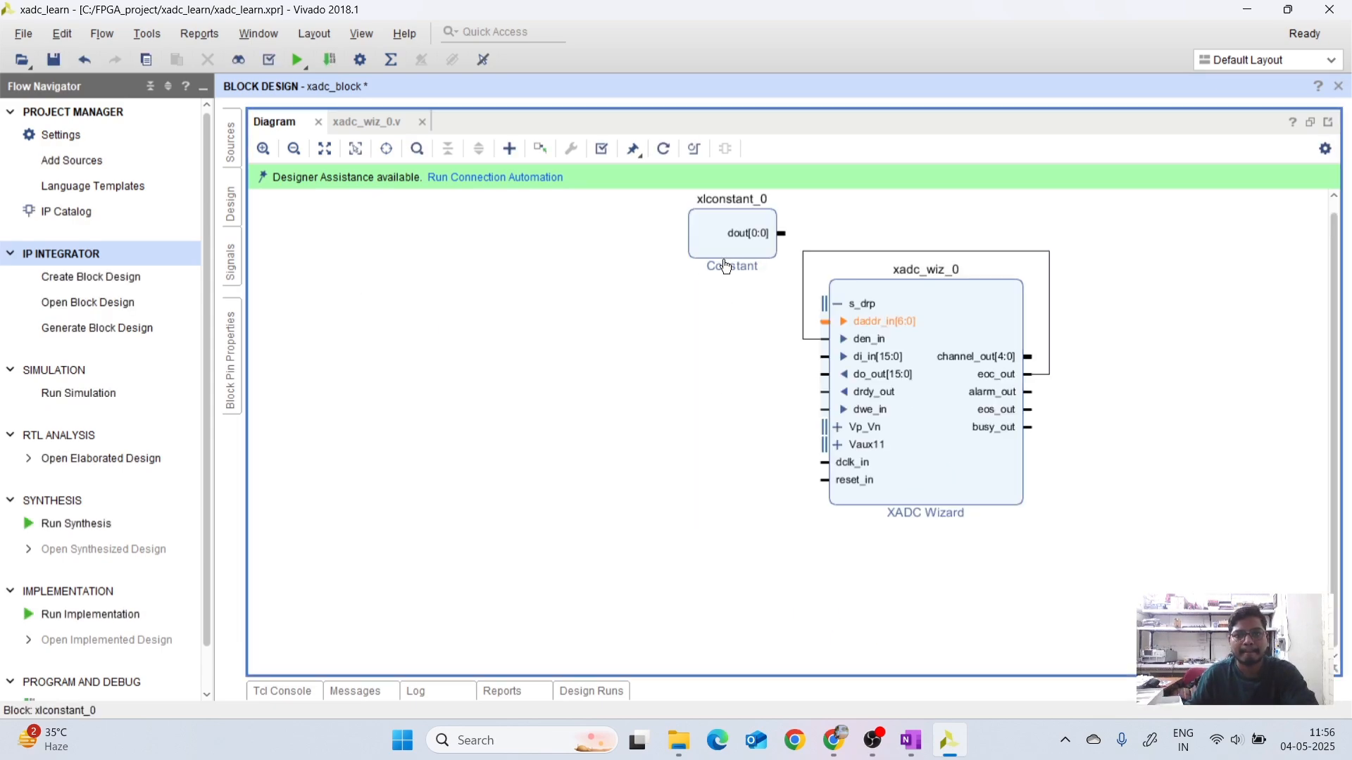
drag(719, 257, 824, 321)
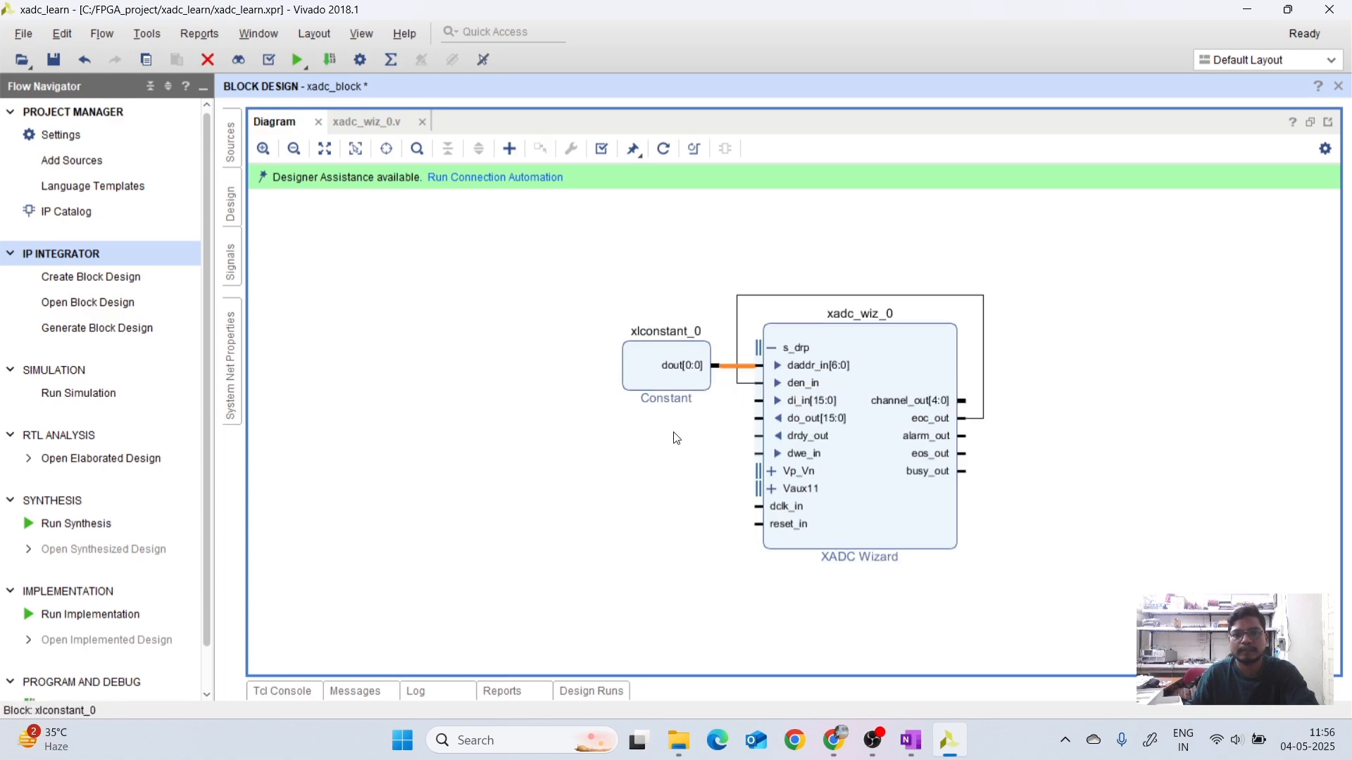
Customize xlconstant_0 with a Const Width of 7 and a Const Val of 27.
double_click(649, 380)
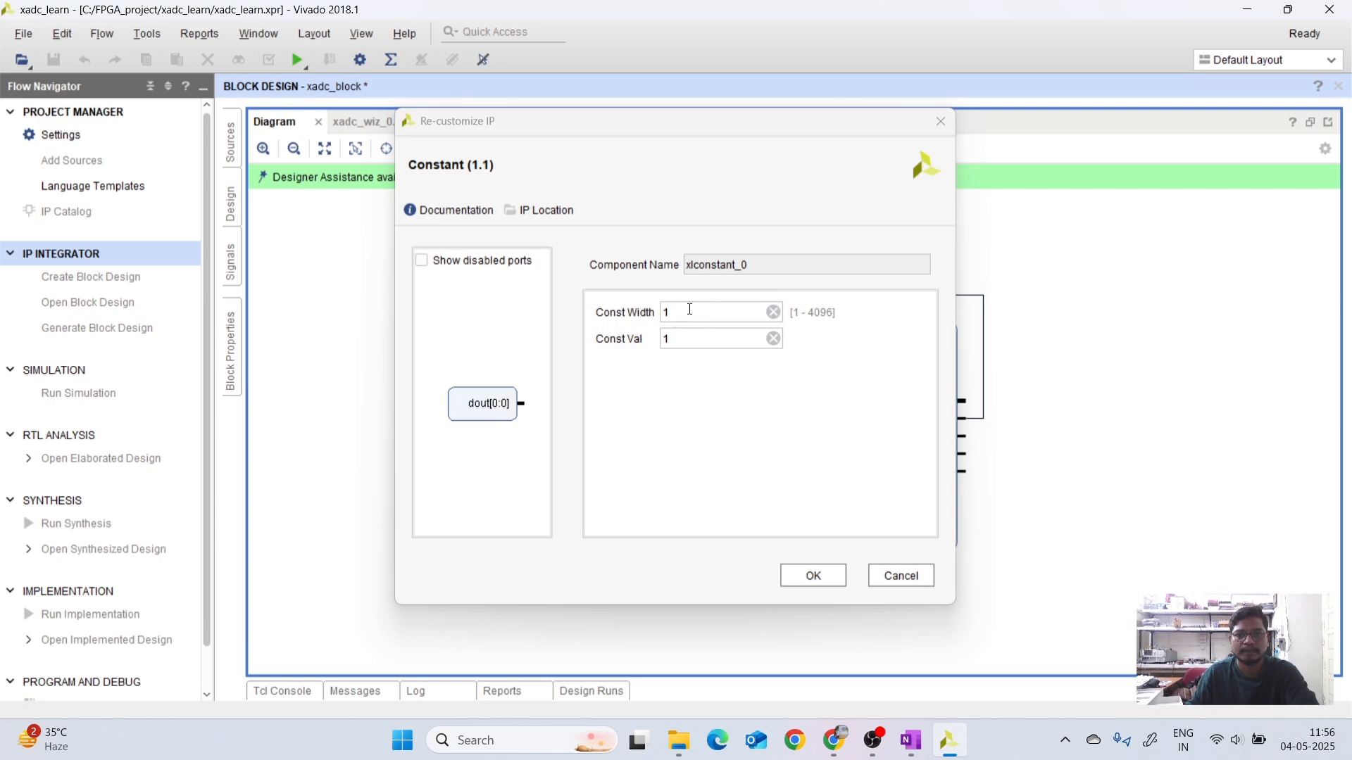
click(690, 310)
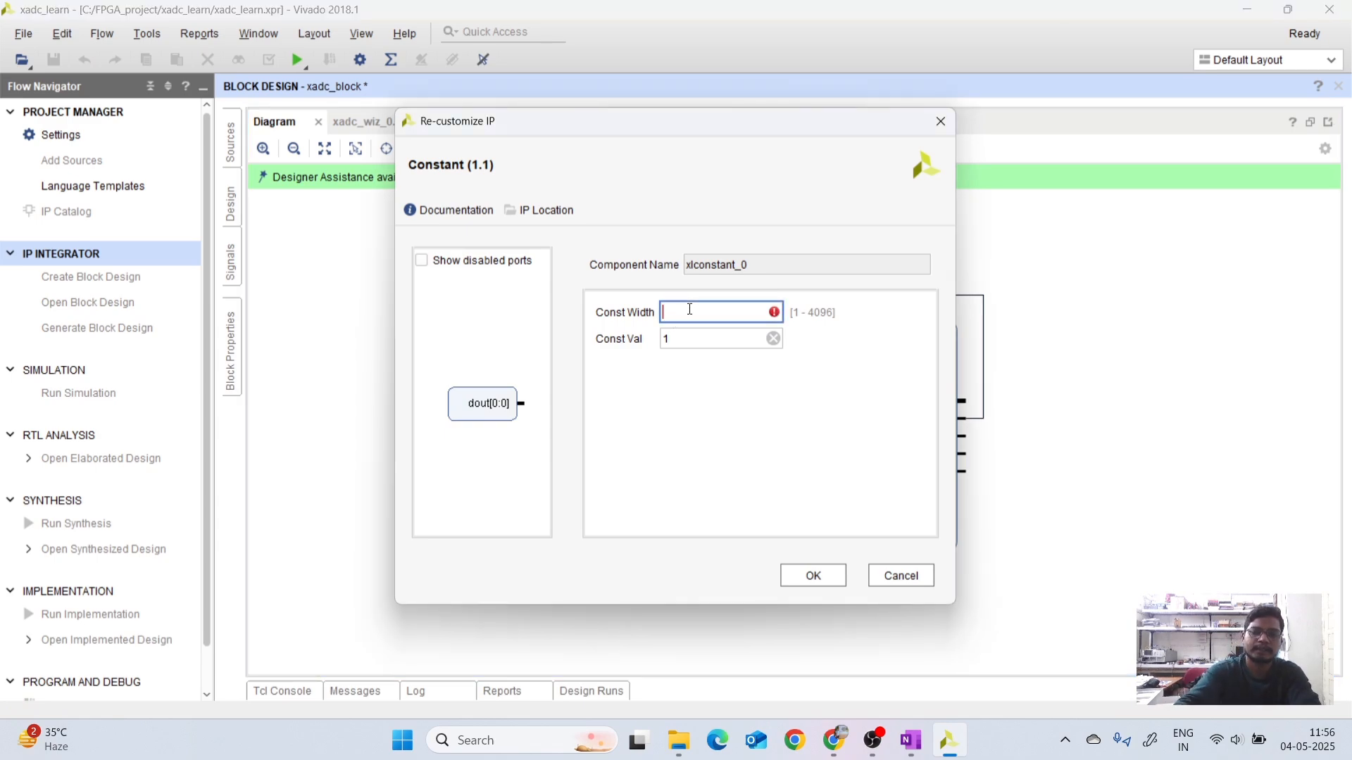
key(BackSpace)
text(7)
click(693, 341)
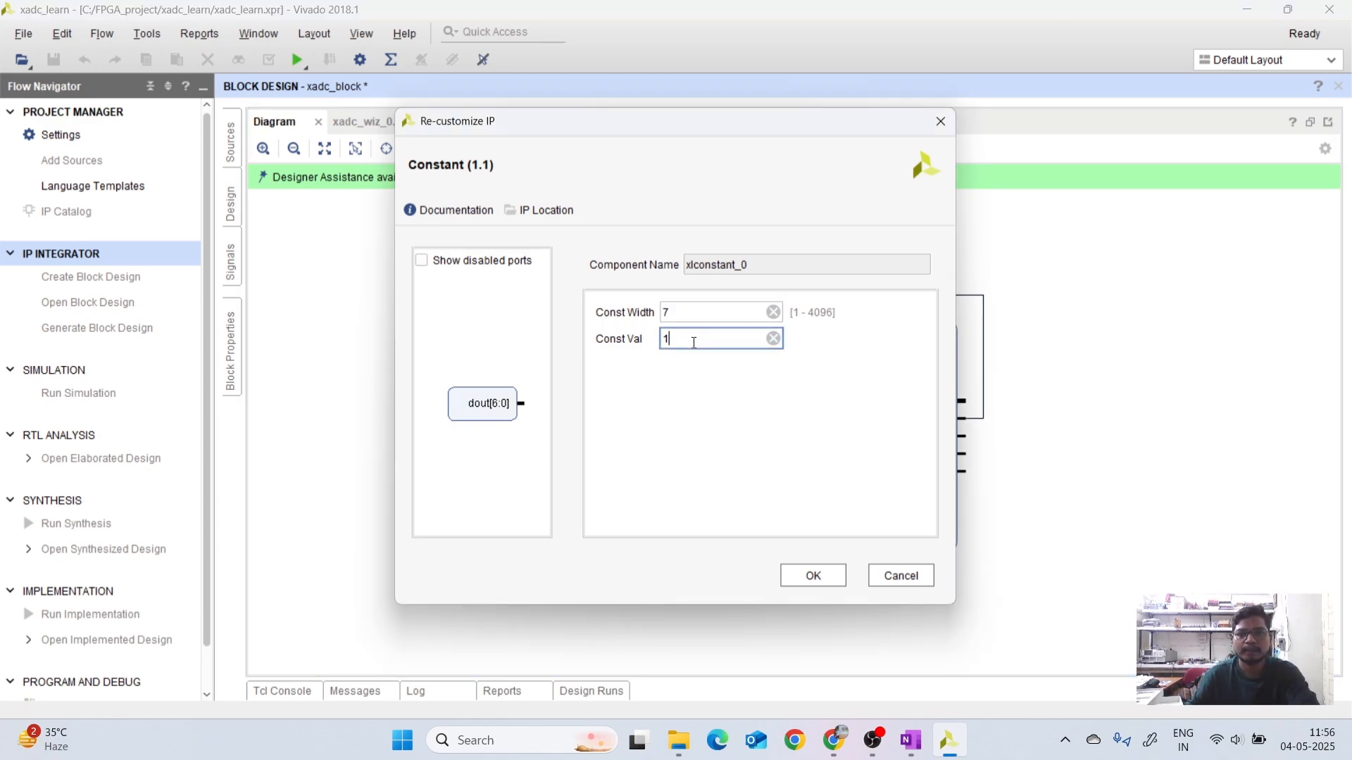
key(BackSpace)
text(27)
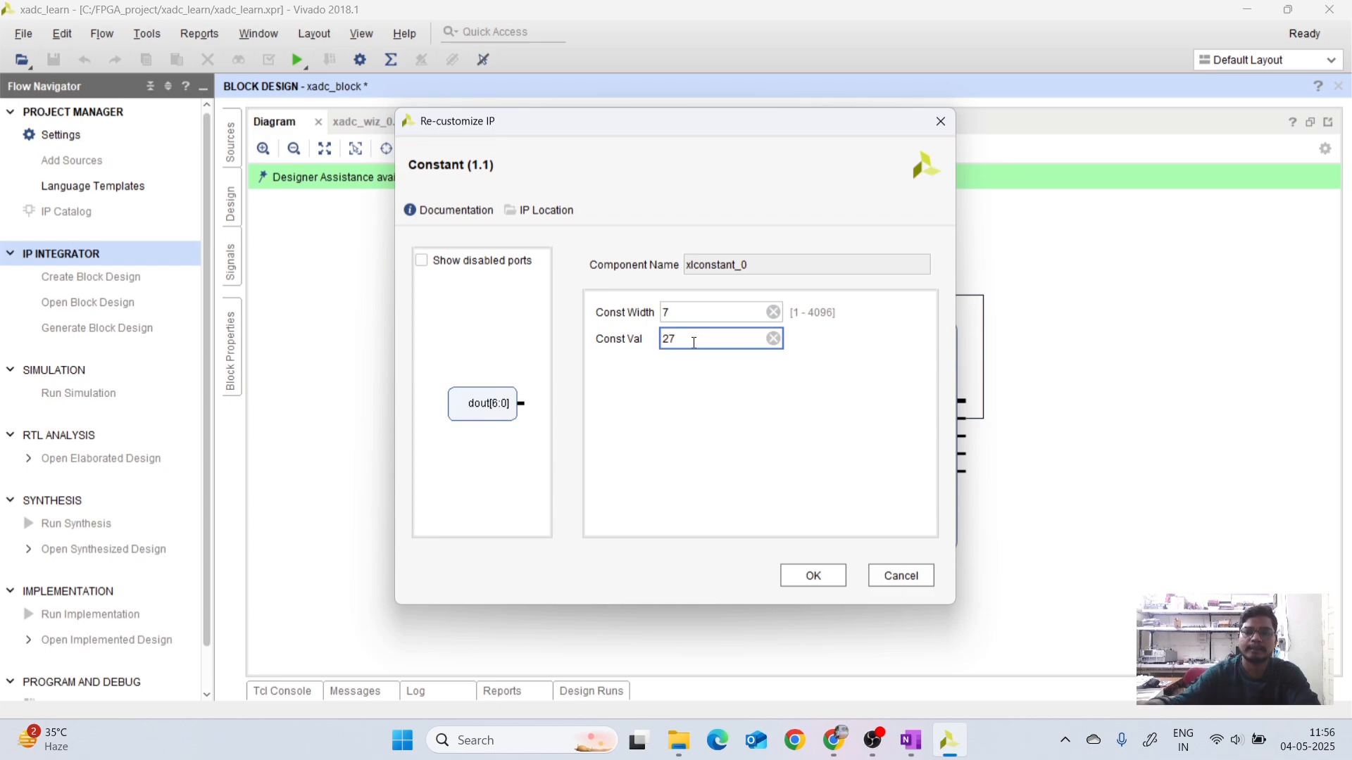
click(811, 576)
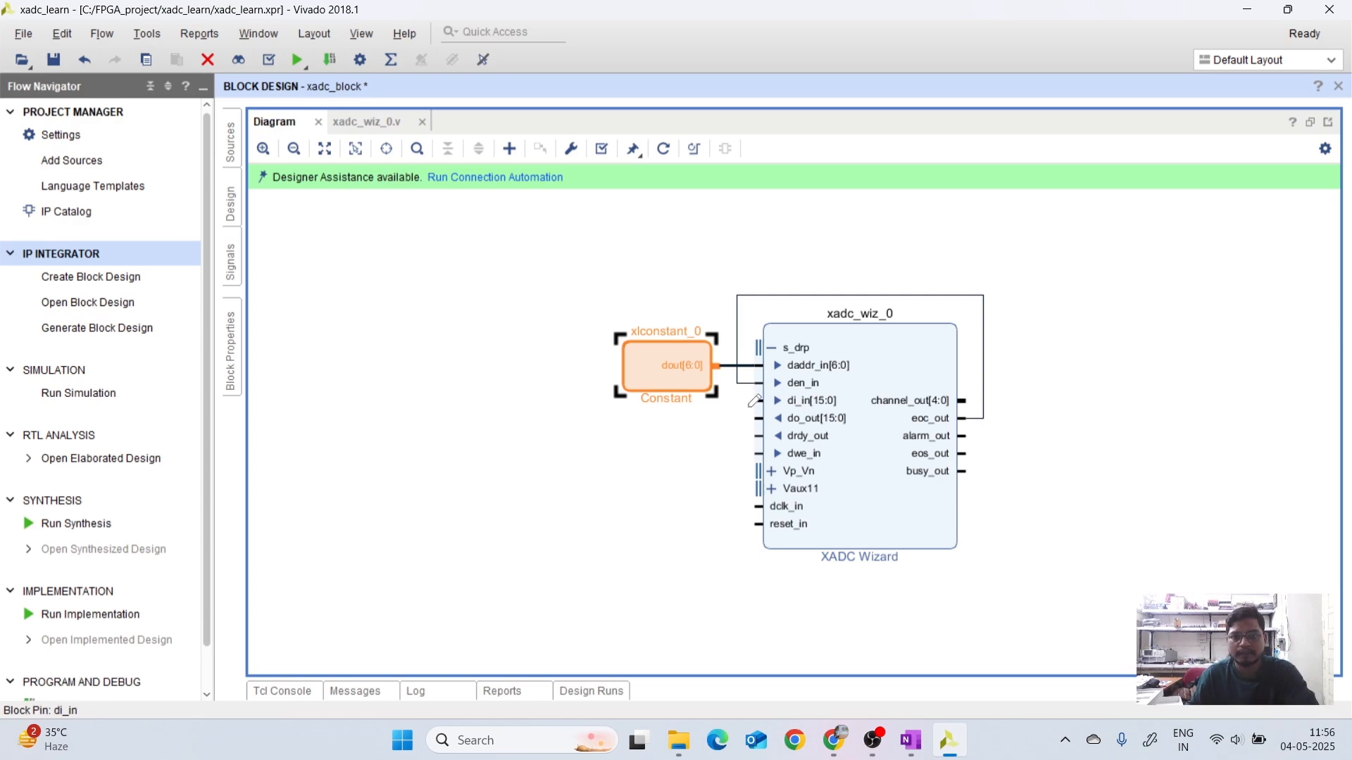
Duplicate xlconstant_0, regenerate the diagram layout and place the copied constant directly below the original.
right_click(649, 382)
click(689, 342)
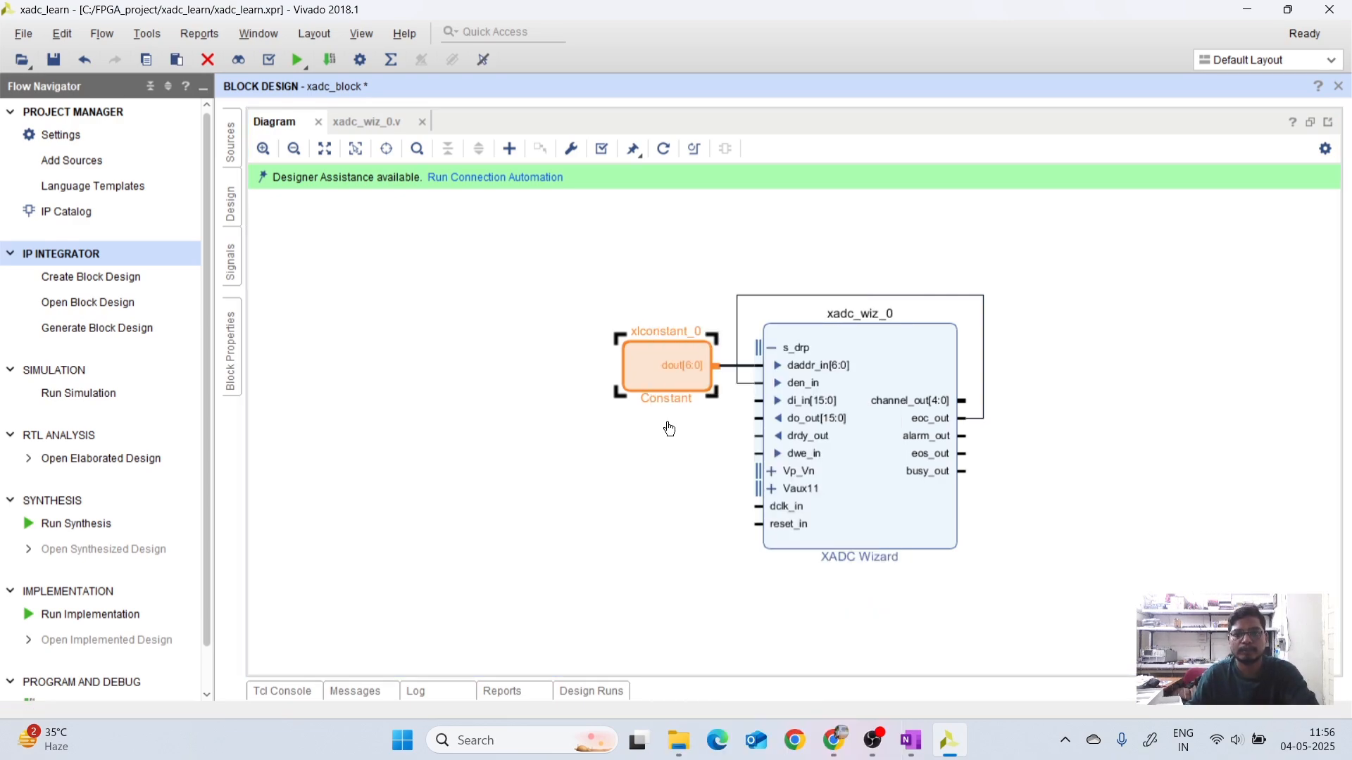
click(637, 456)
key(ctrl+v)
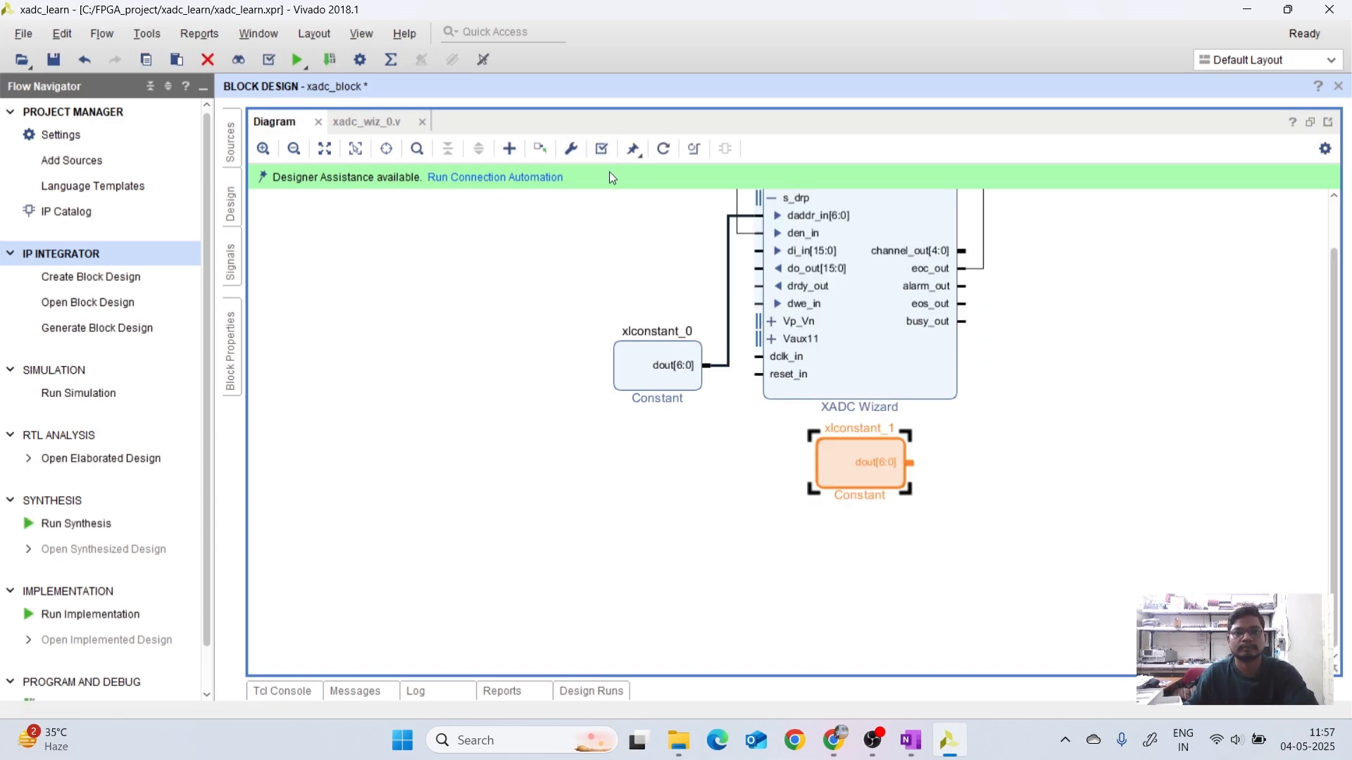
click(664, 150)
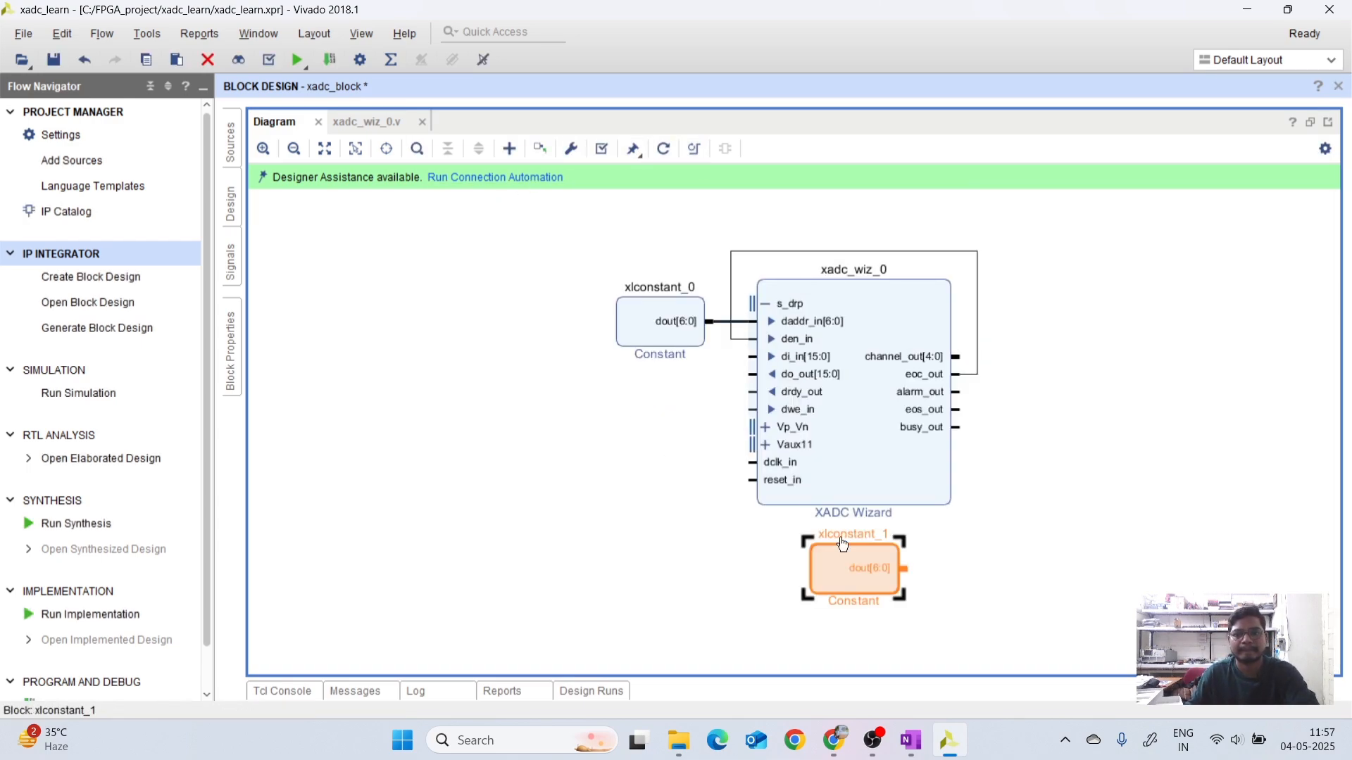
drag(853, 576, 634, 486)
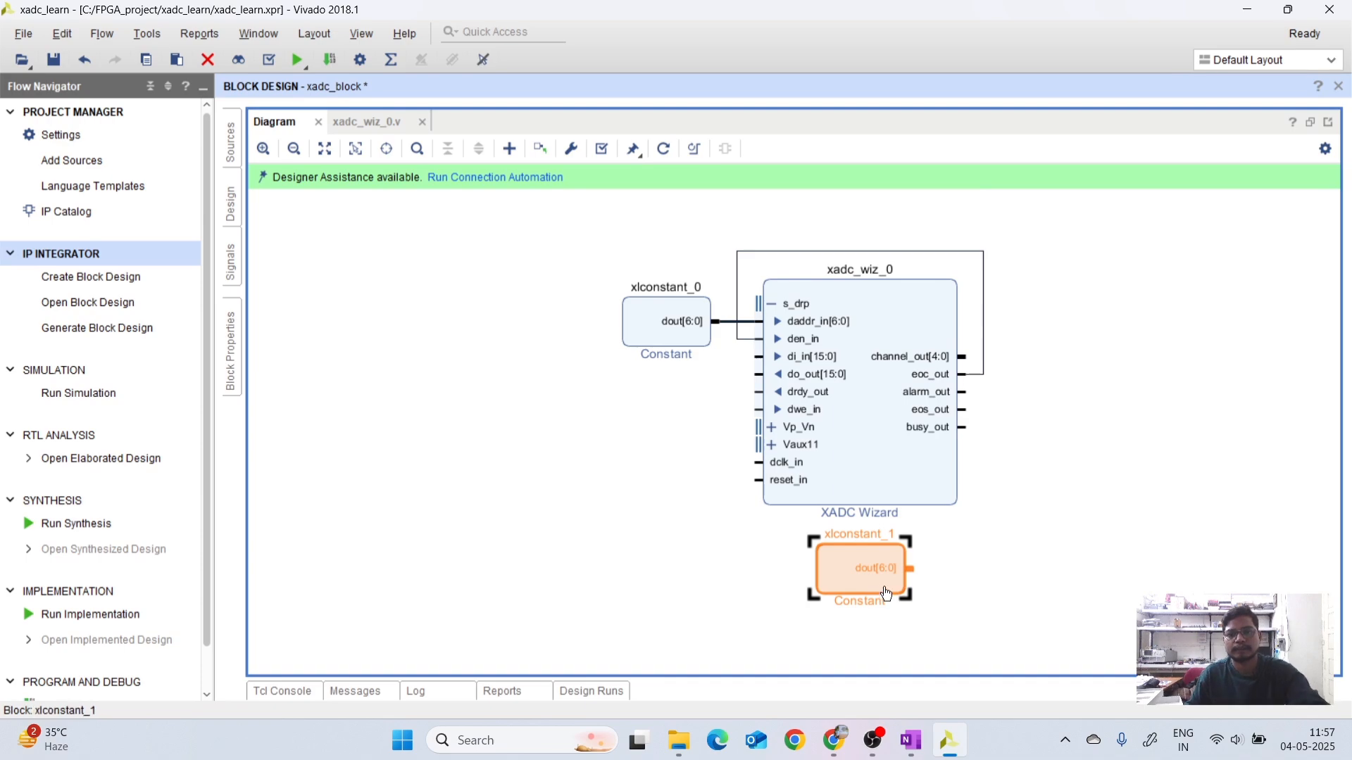
drag(842, 583, 623, 408)
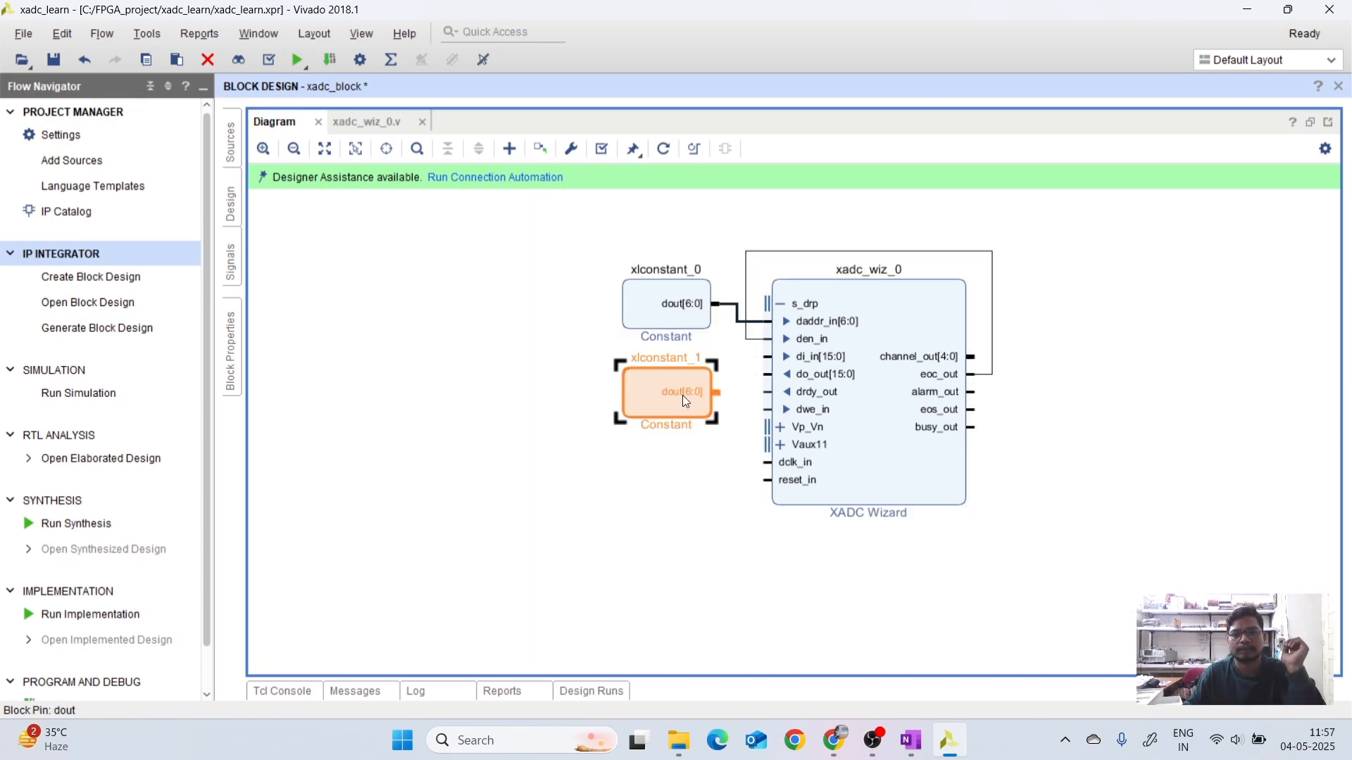
Connect xlconstant_1 to di_in[15:0] on the XADC Wizard and customize it with a Const Width of 16 and a Const Val of 0.
drag(722, 390, 802, 380)
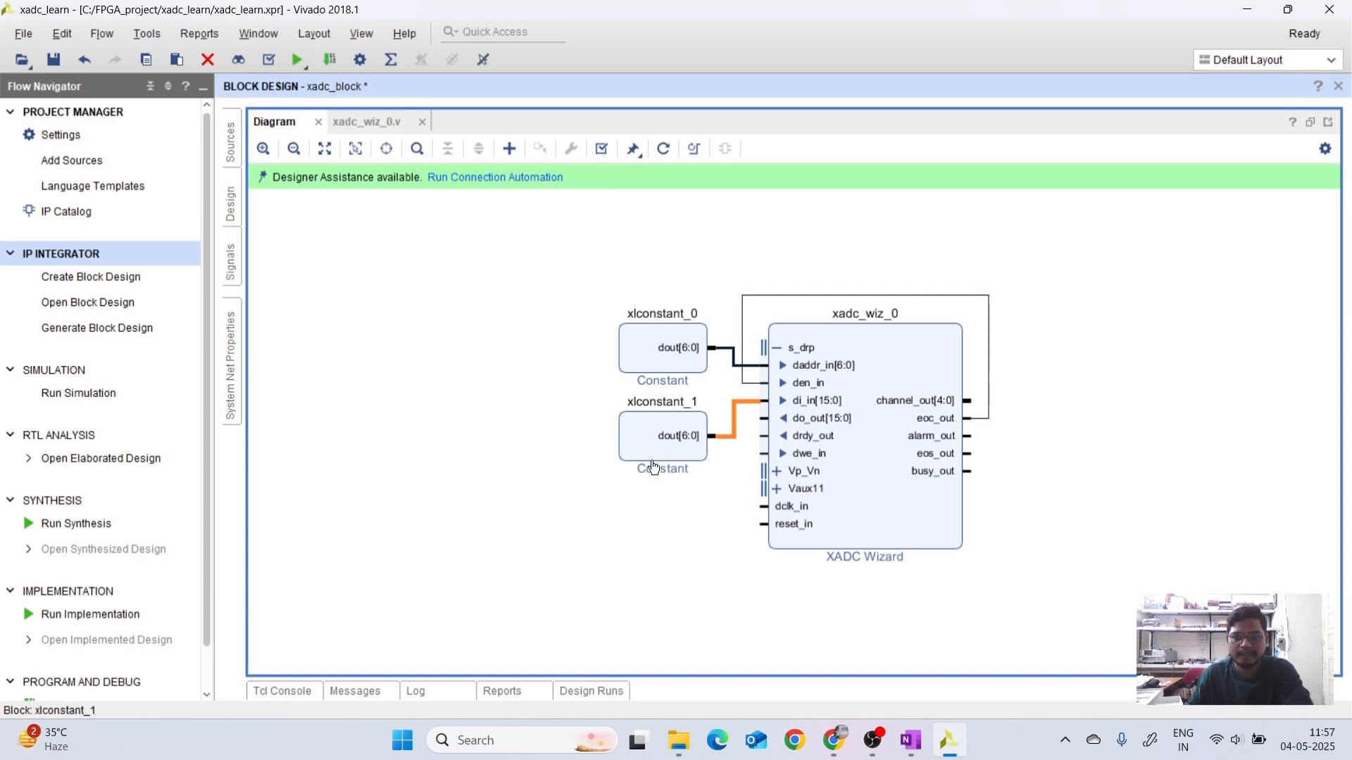
double_click(639, 447)
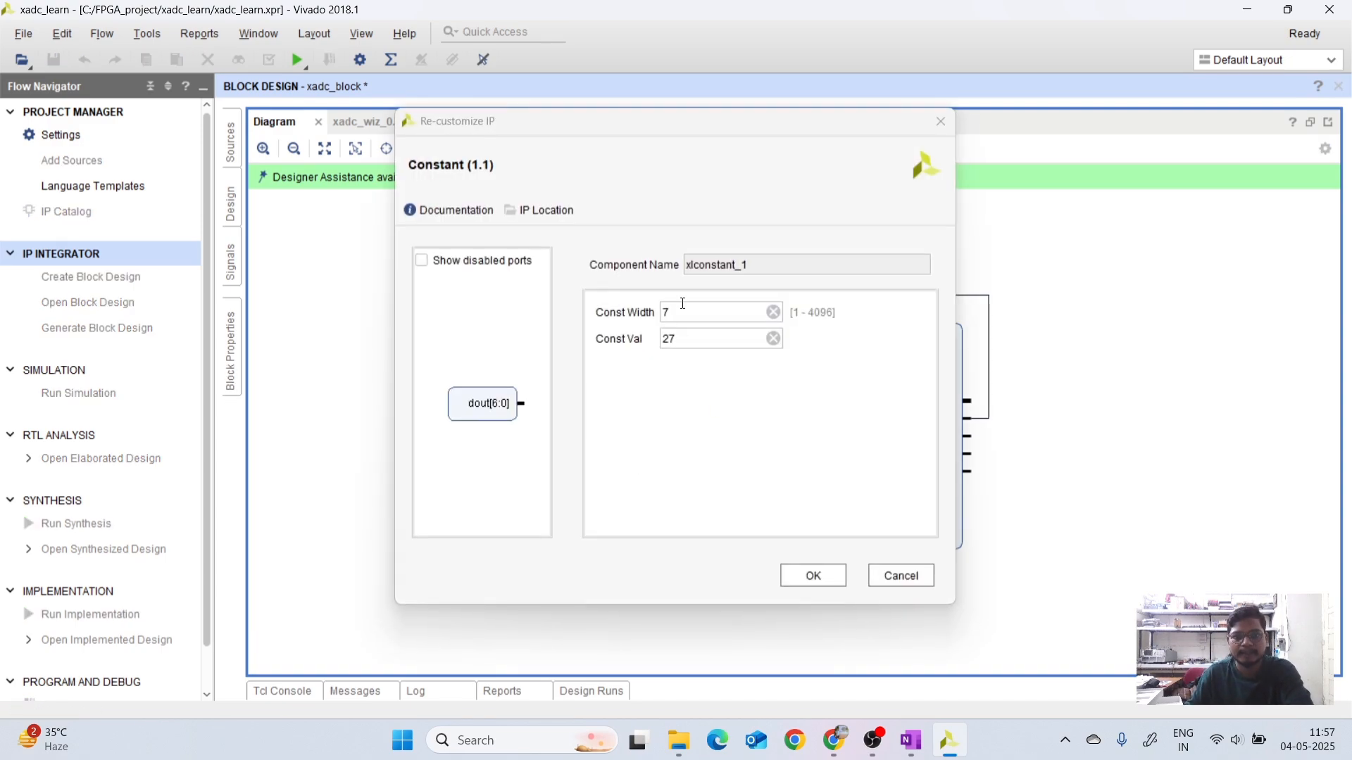
click(684, 306)
key(BackSpace)
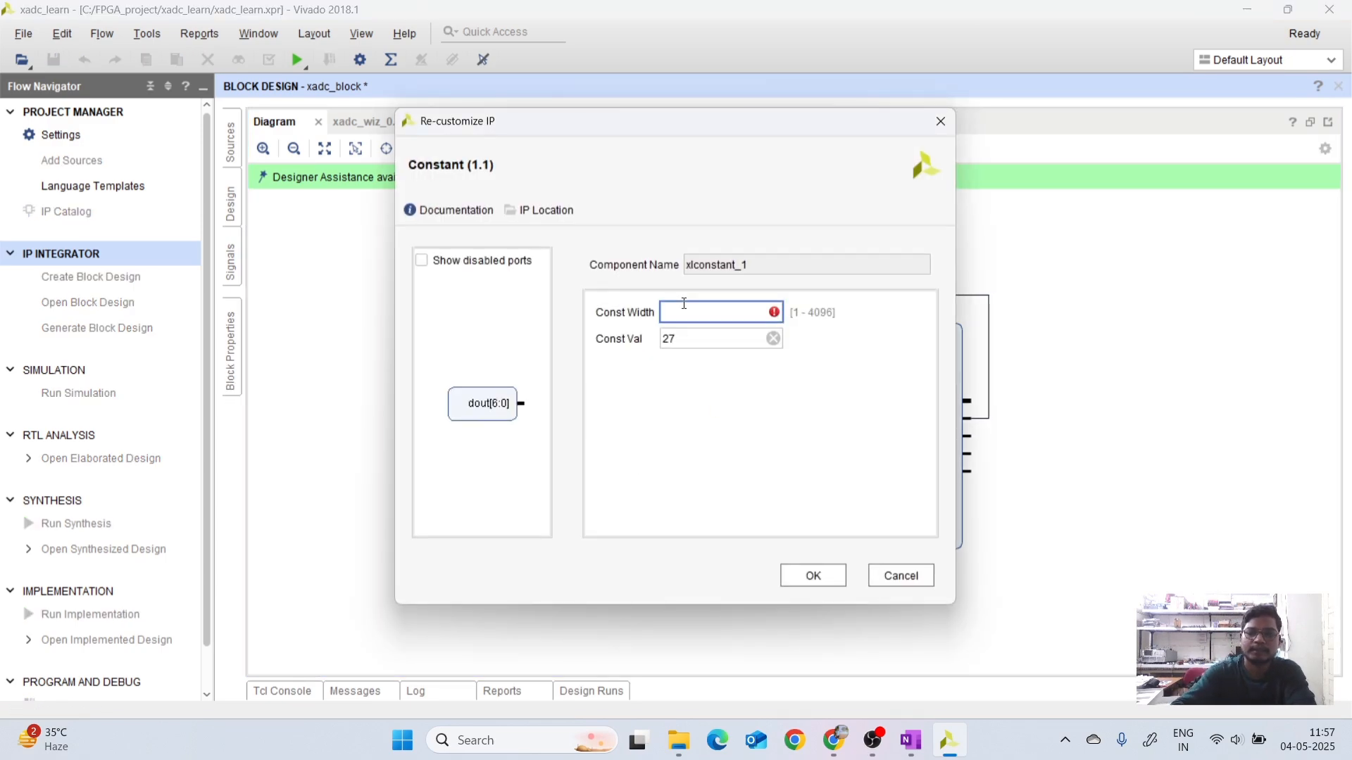
text(16)
click(686, 336)
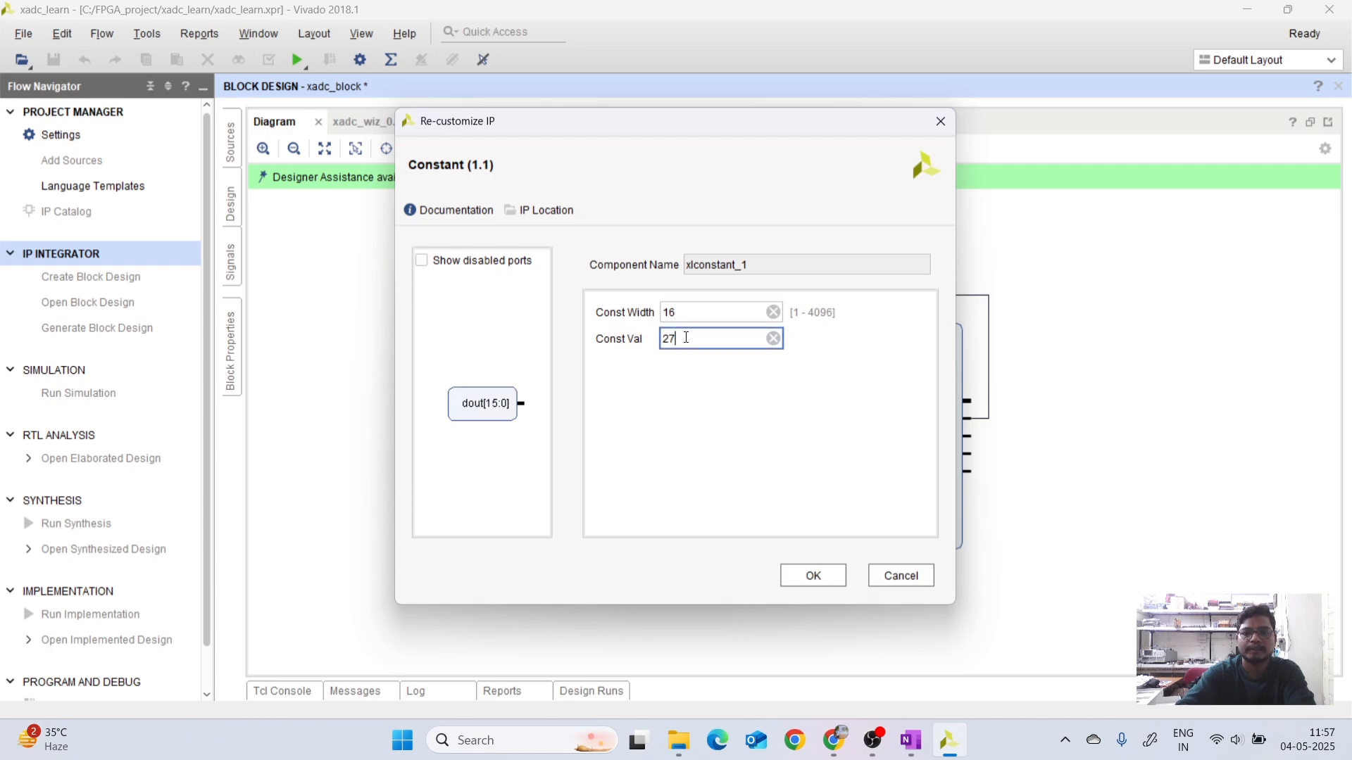
key(BackSpace)
text(0)
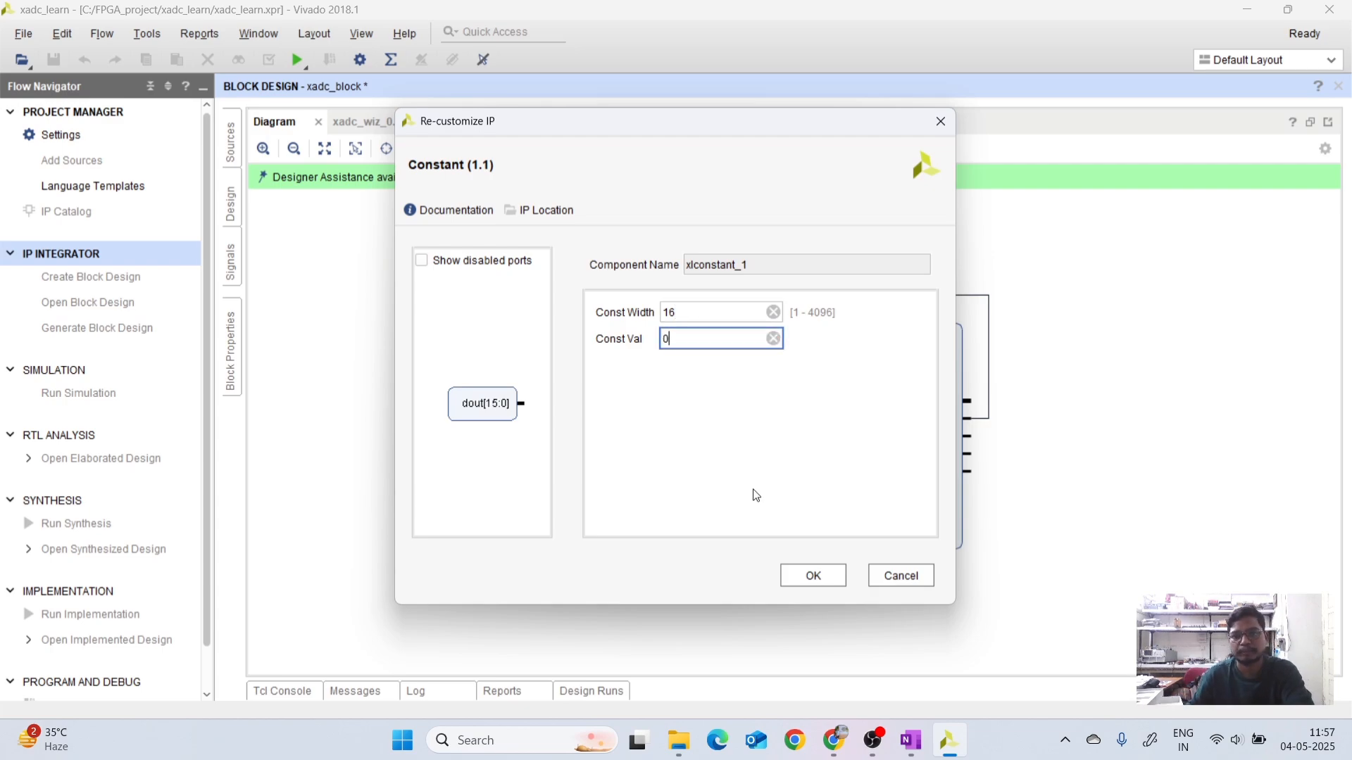
click(811, 575)
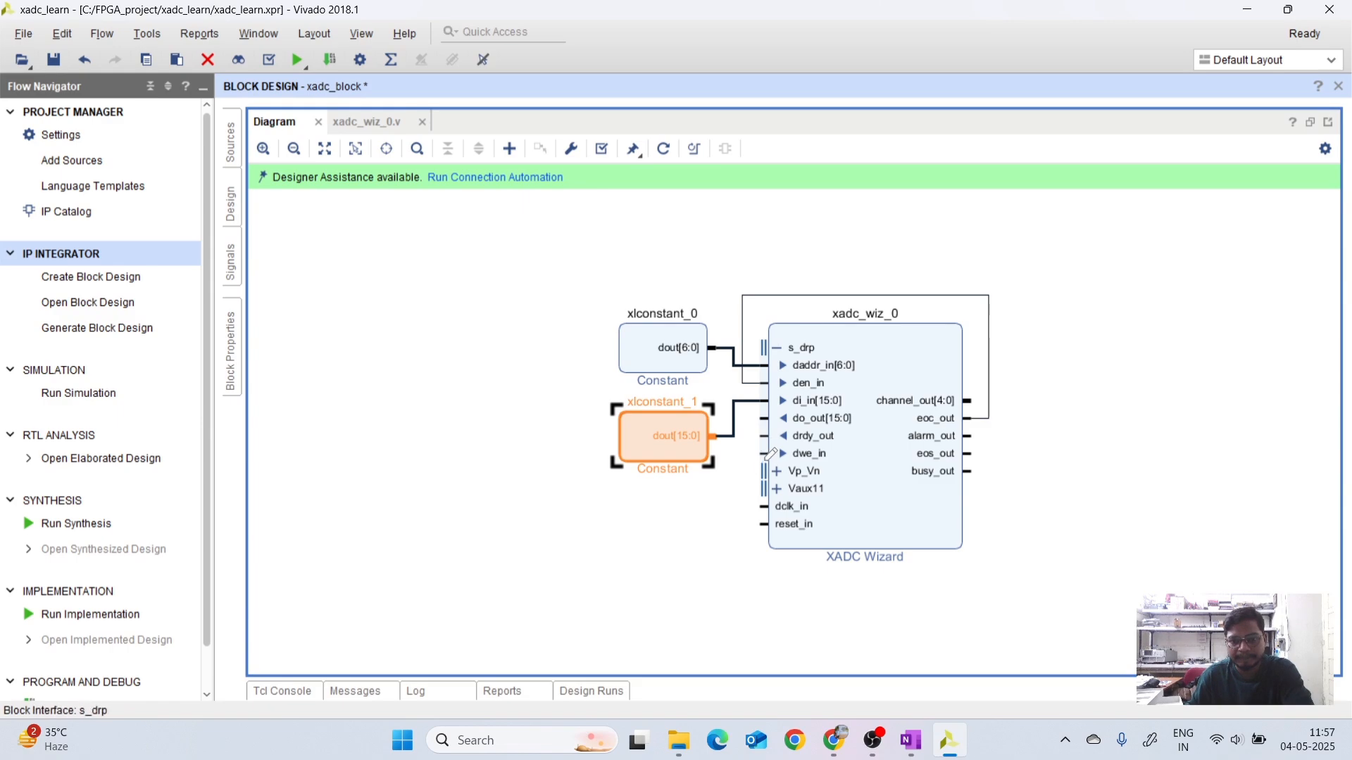
Move xlconstant_1 to the left of xlconstant_0, check the annotated reference diagram in OneNote and return to Vivado.
drag(663, 437, 511, 430)
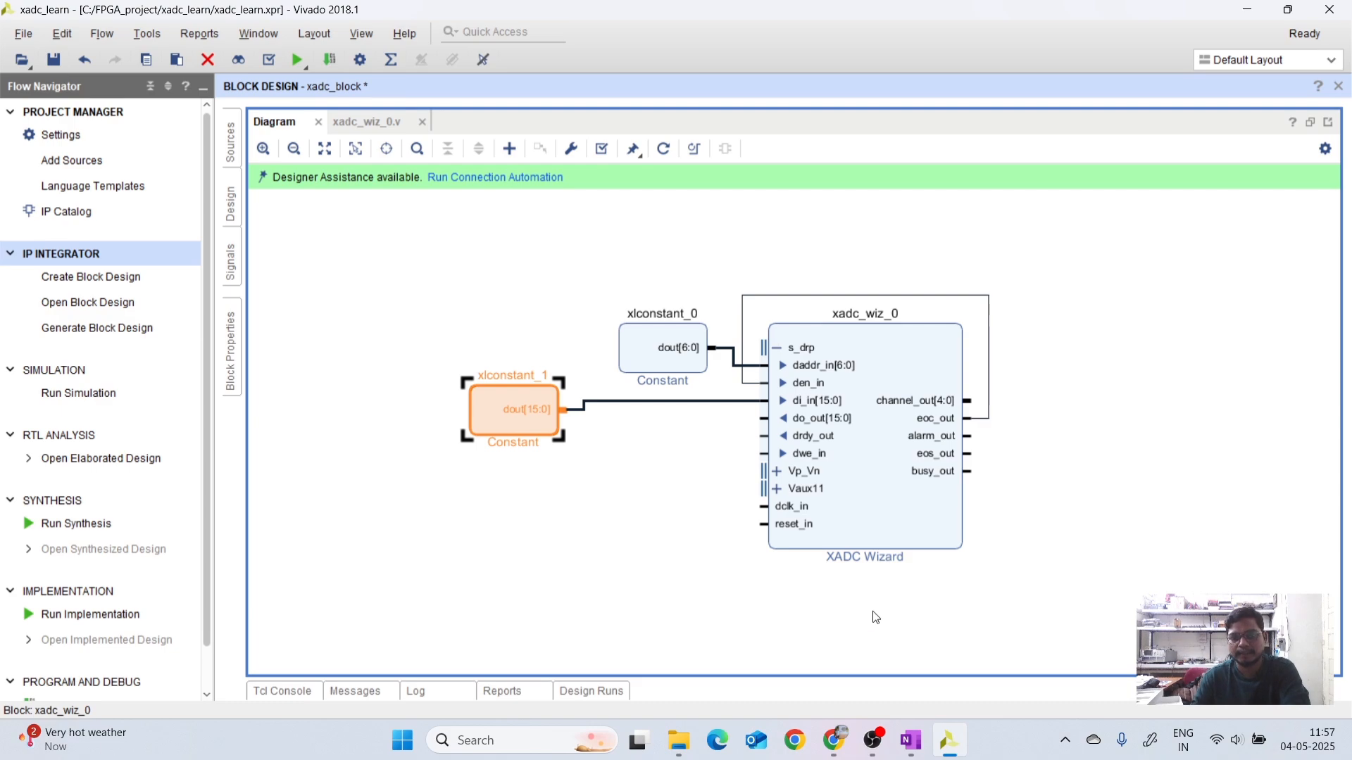
mouse_move(871, 756)
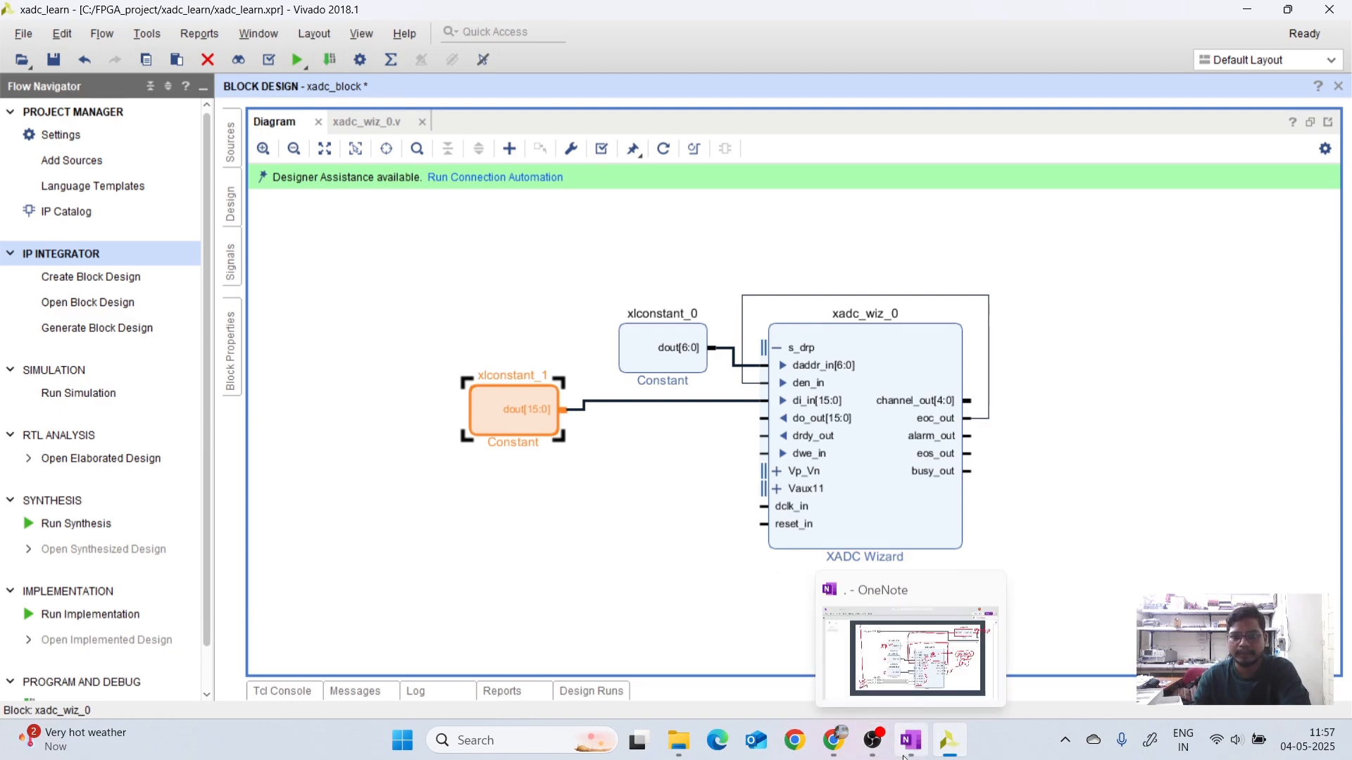
mouse_move(961, 755)
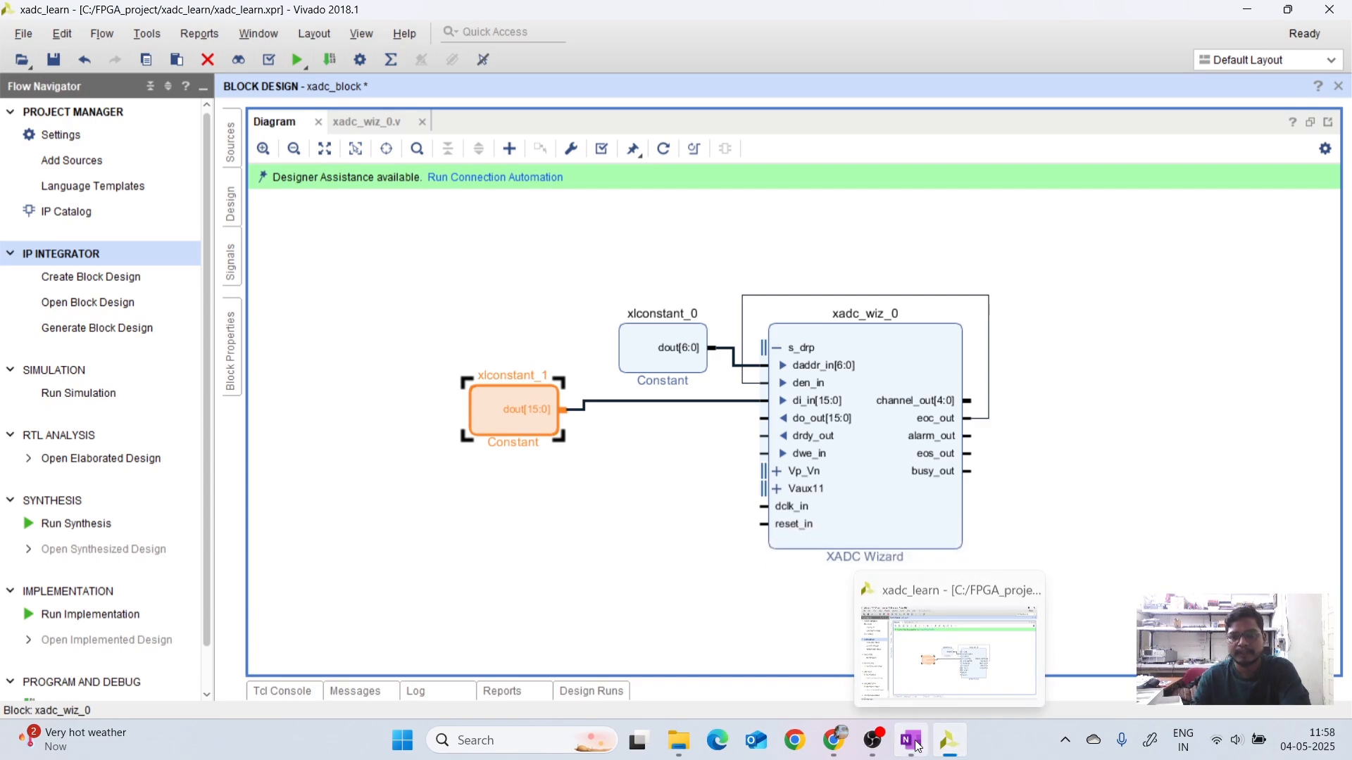
click(898, 725)
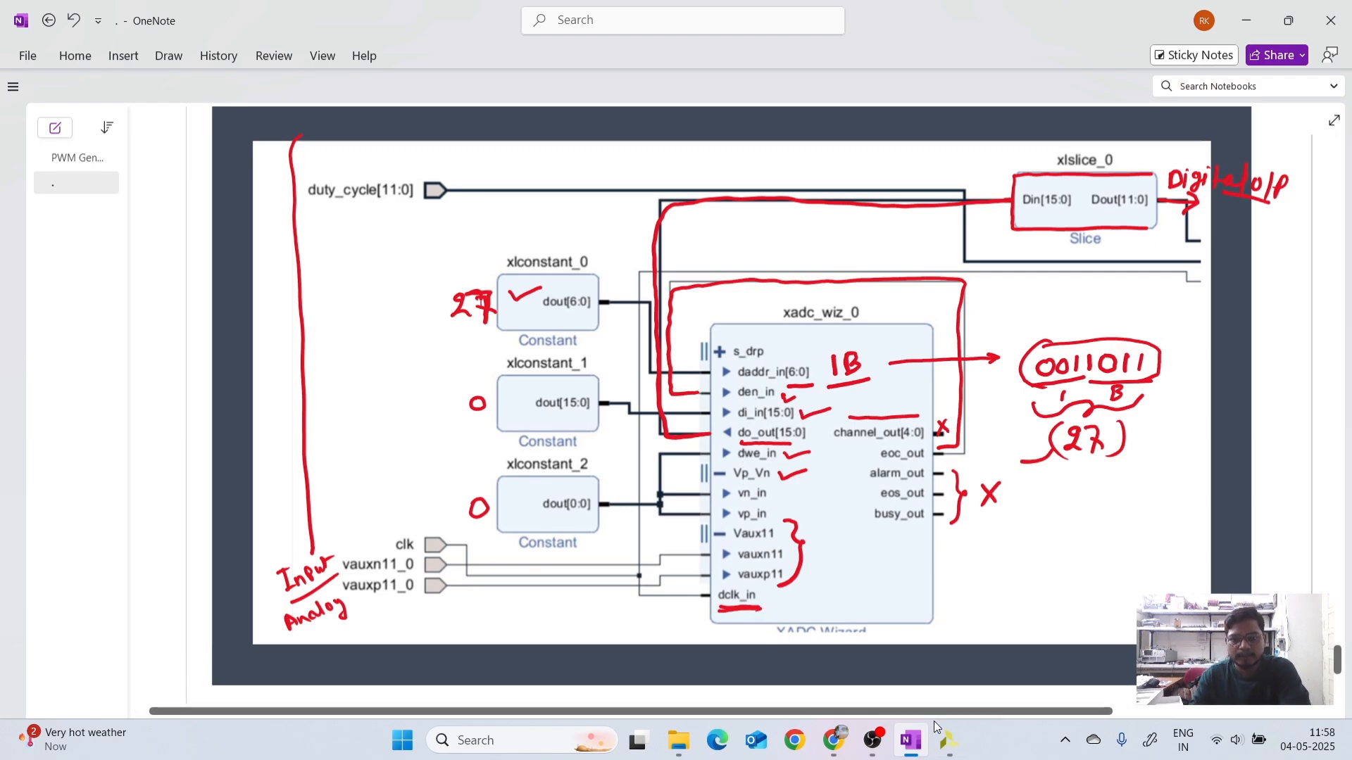
mouse_move(948, 739)
click(937, 638)
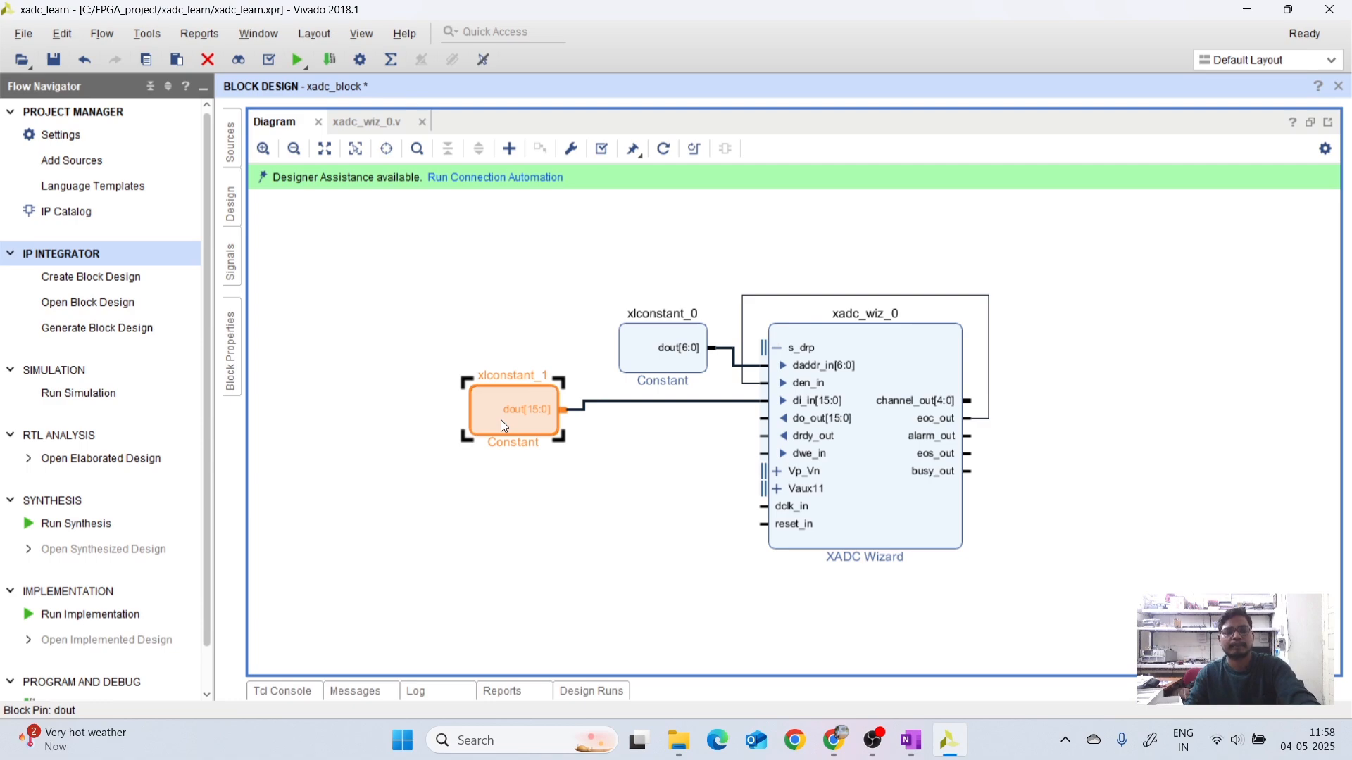
Duplicate xlconstant_1 and place the copied constant beside the dwe_in pin of the XADC Wizard.
click(583, 501)
key(ctrl+v)
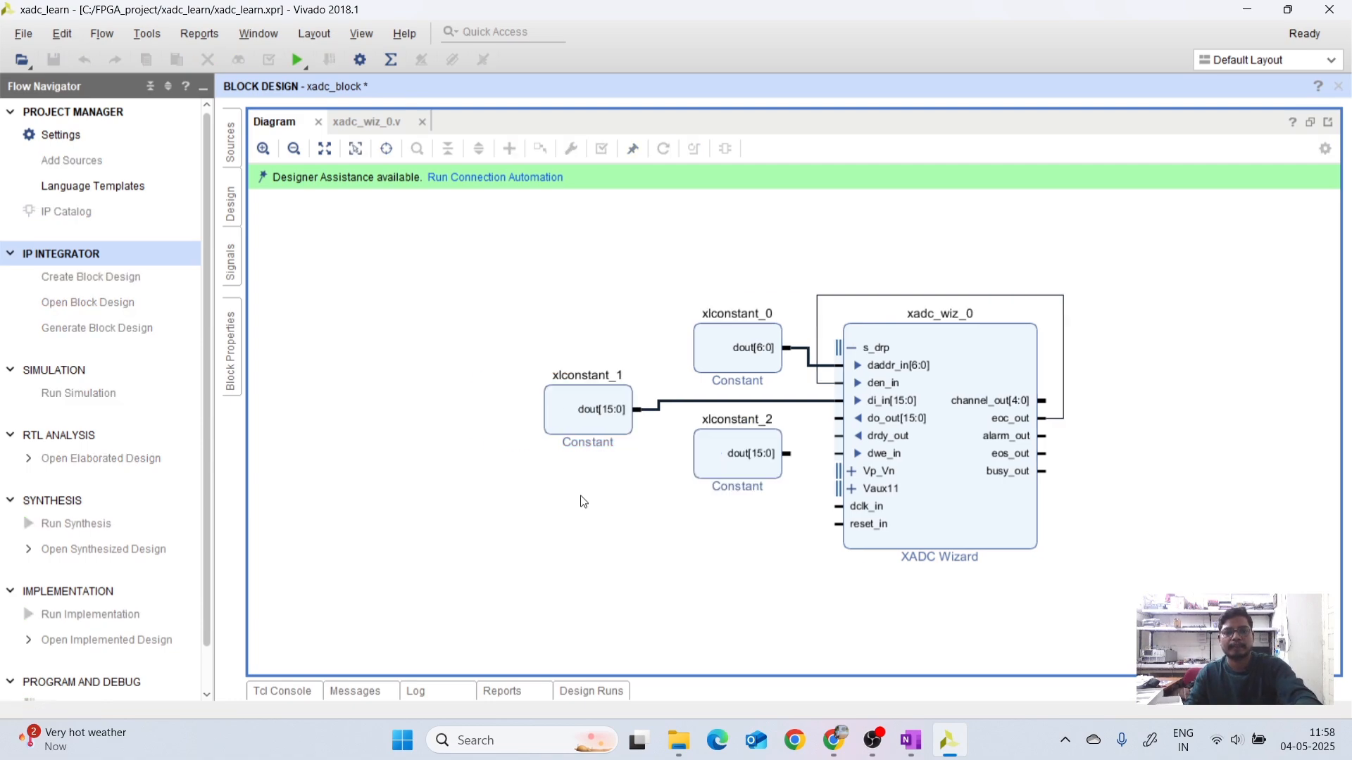
mouse_move(739, 458)
mouse_down()
mouse_move(884, 467)
mouse_move(959, 441)
mouse_up()
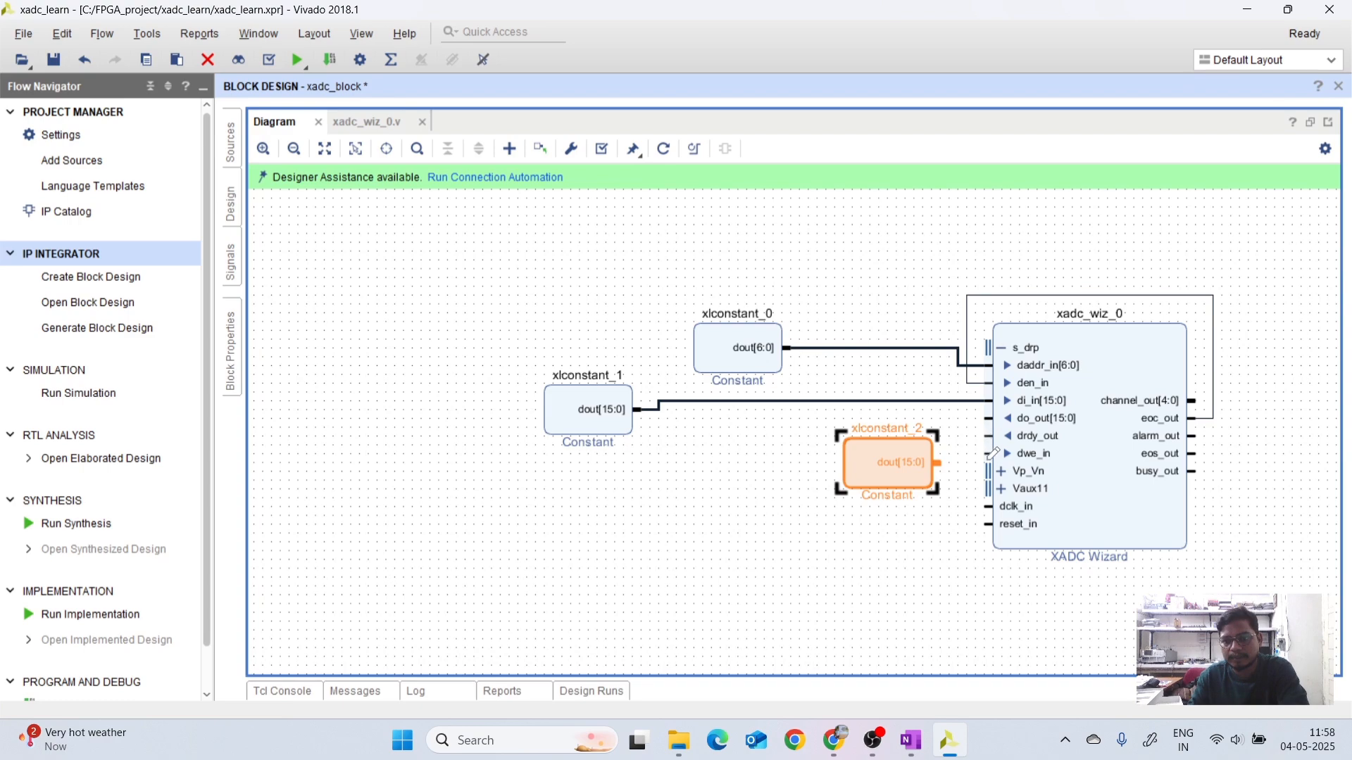
Connect the xlconstant_2 output to dwe_in, expand Vp_Vn and tie vn_in and vp_in to the same net.
click(938, 498)
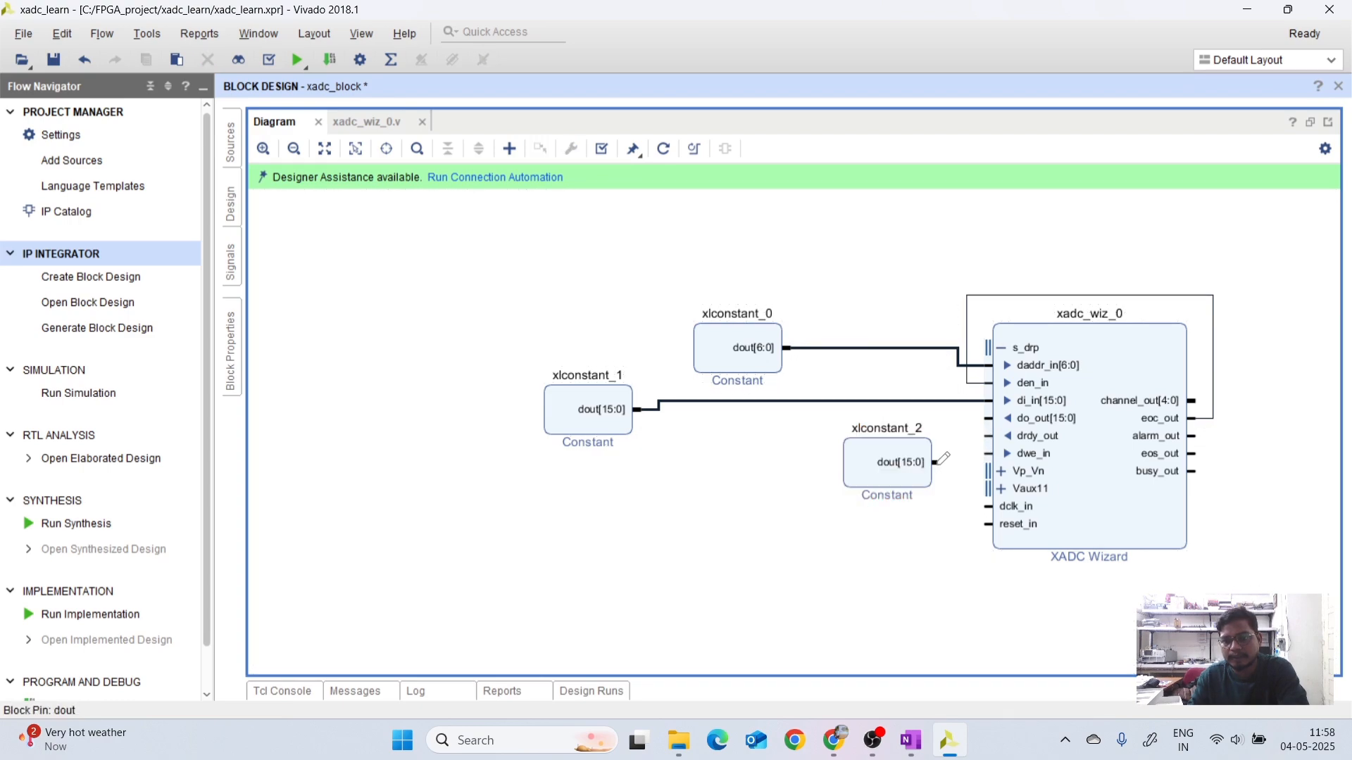
drag(936, 463, 986, 453)
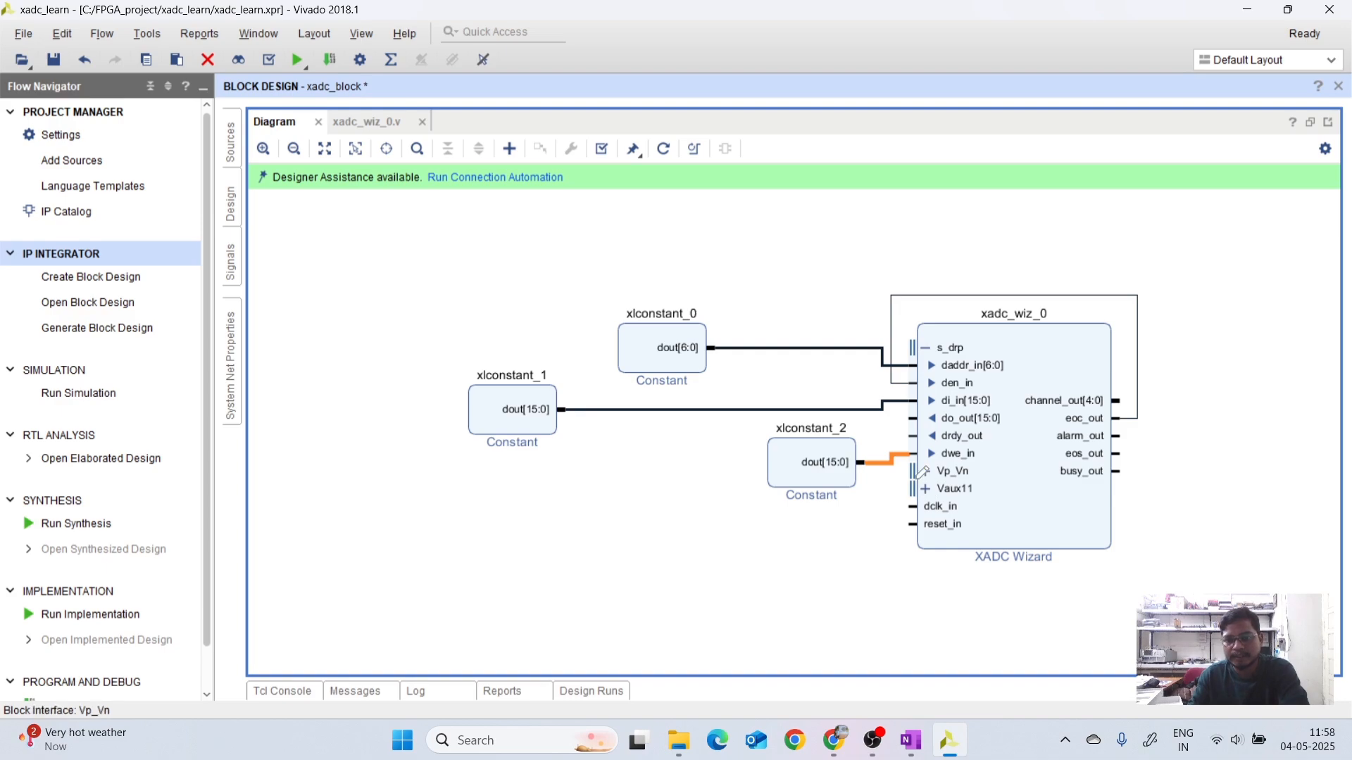
click(926, 471)
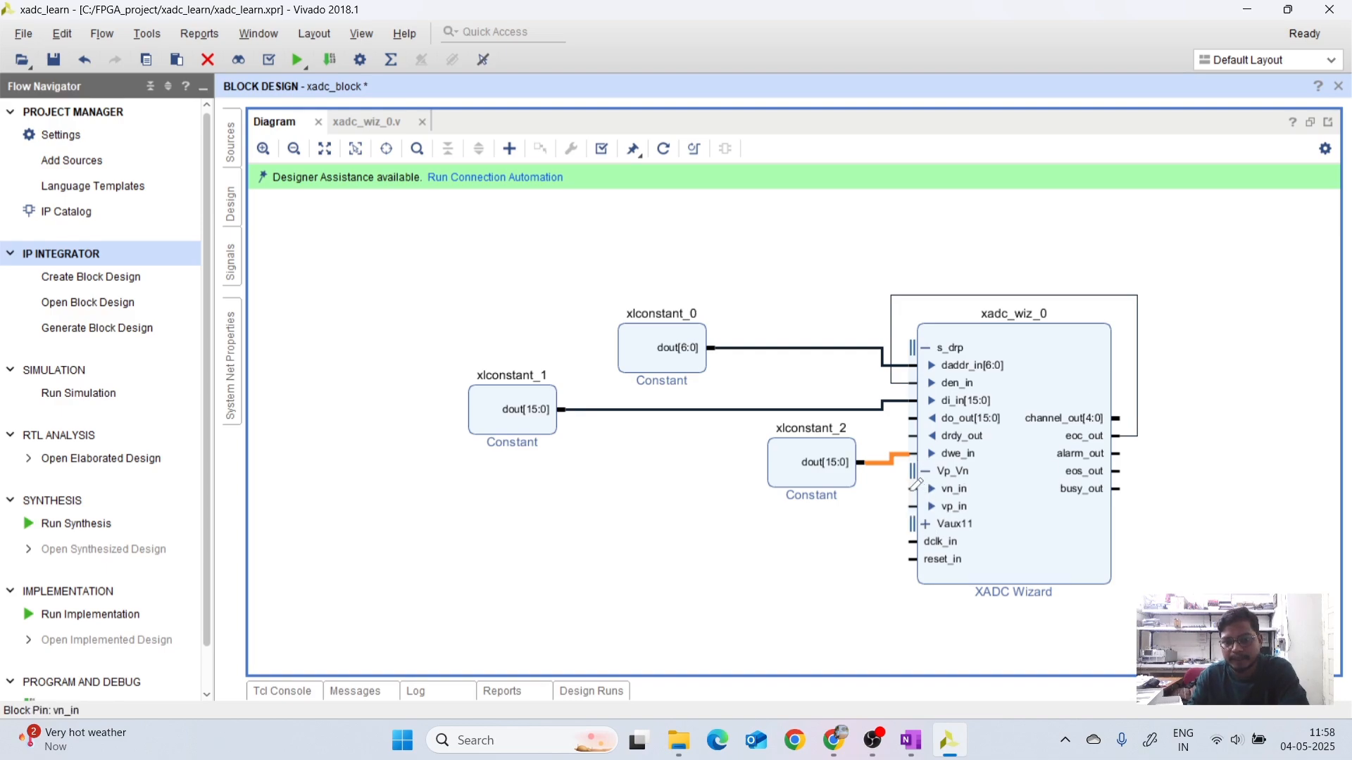
mouse_move(914, 487)
mouse_down()
mouse_move(888, 464)
mouse_move(891, 486)
mouse_up()
Customize xlconstant_2 with a Const Width of 1, keeping a Const Val of 0.
double_click(804, 462)
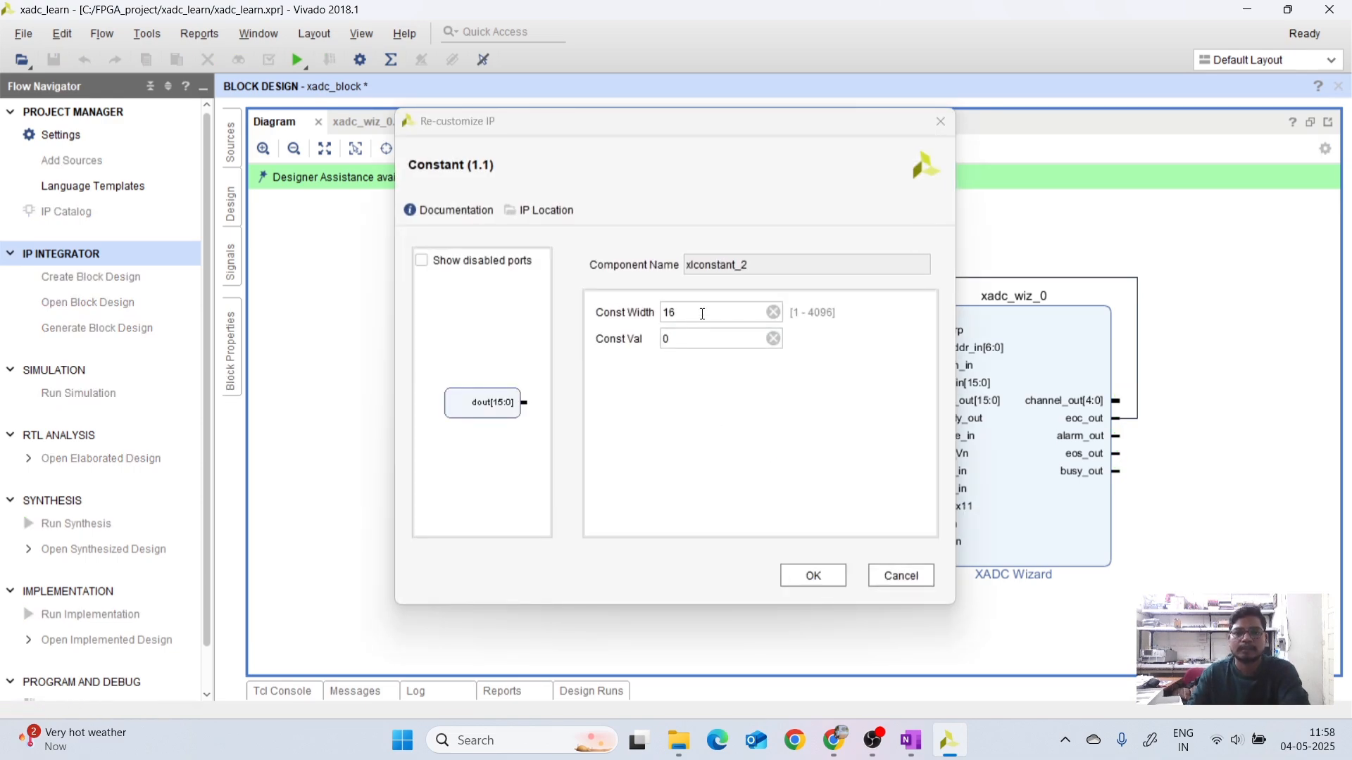
click(703, 312)
key(BackSpace)
key(BackSpace)
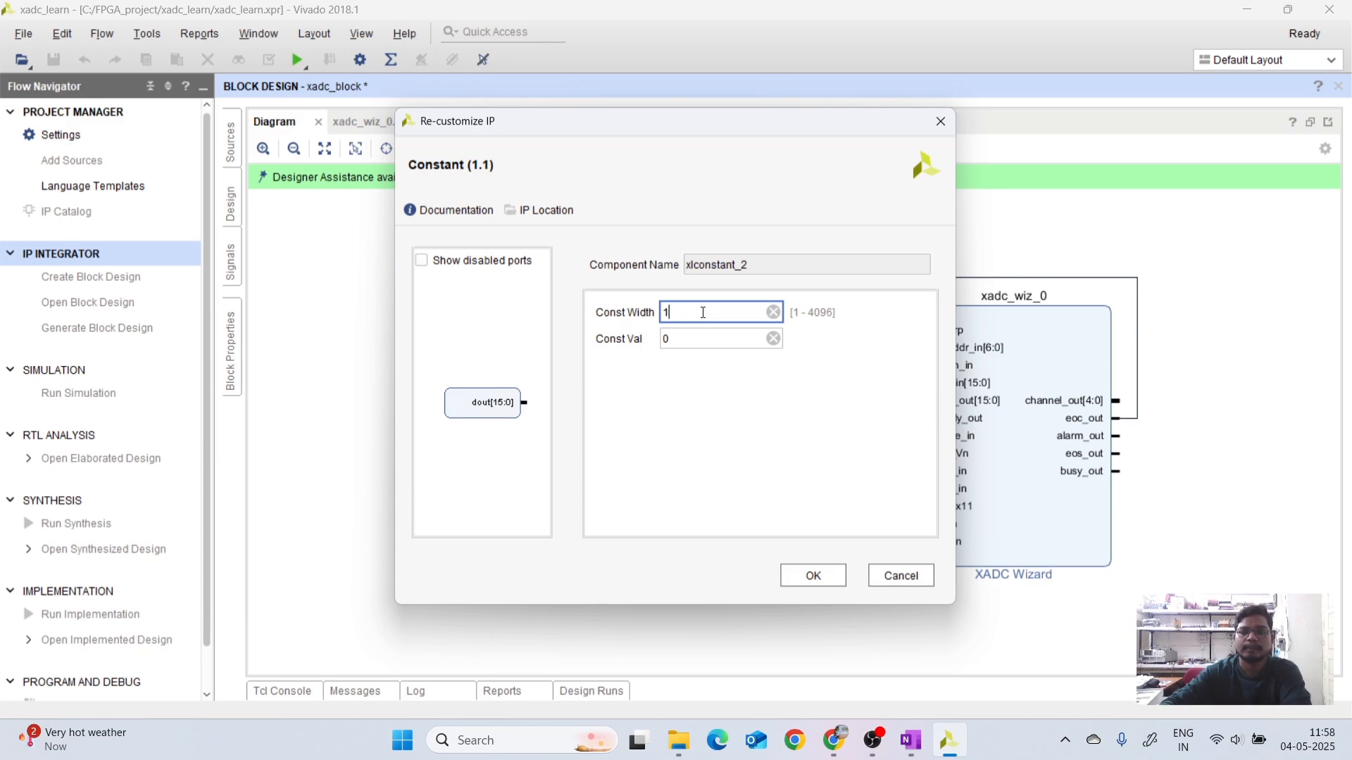
click(688, 347)
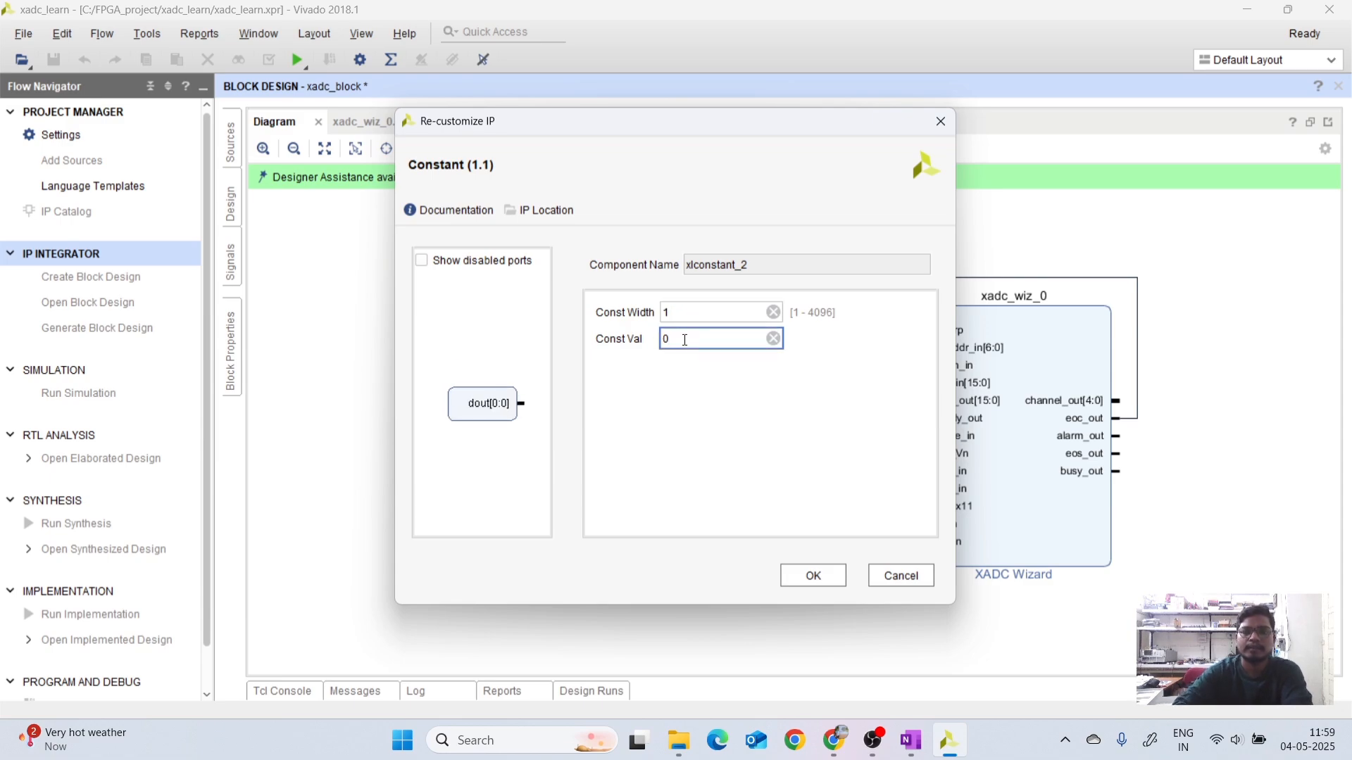
click(816, 581)
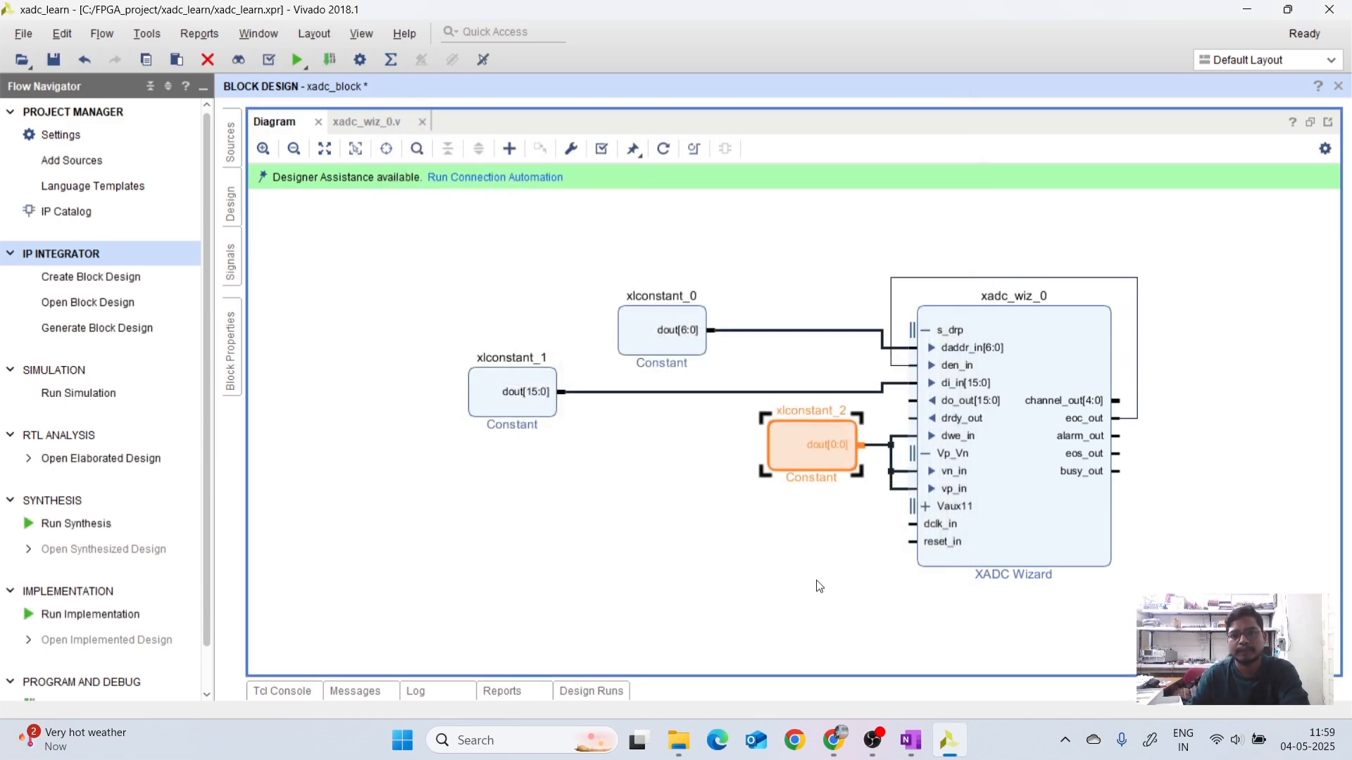
Expand the Vaux11 interface on the XADC Wizard and make its vauxn11 and vauxp11 pins external.
click(920, 504)
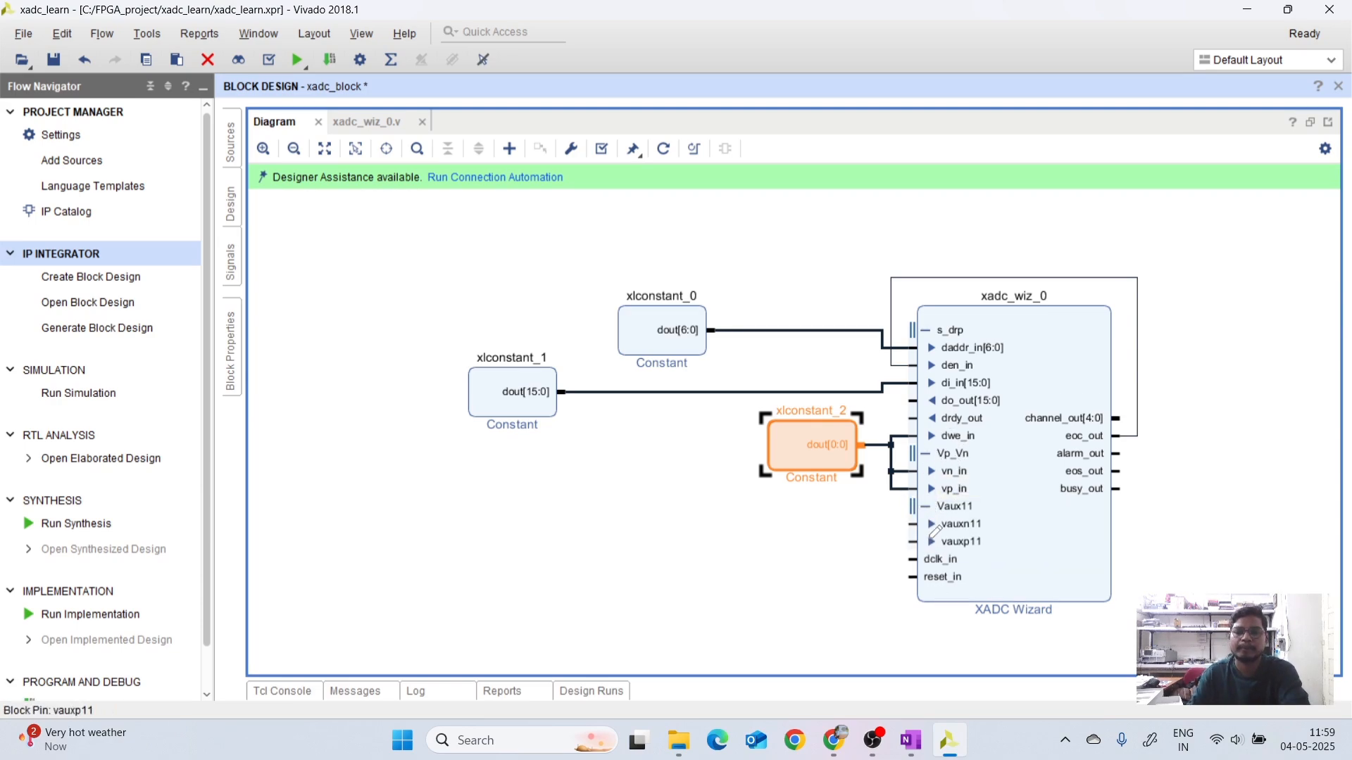
click(916, 533)
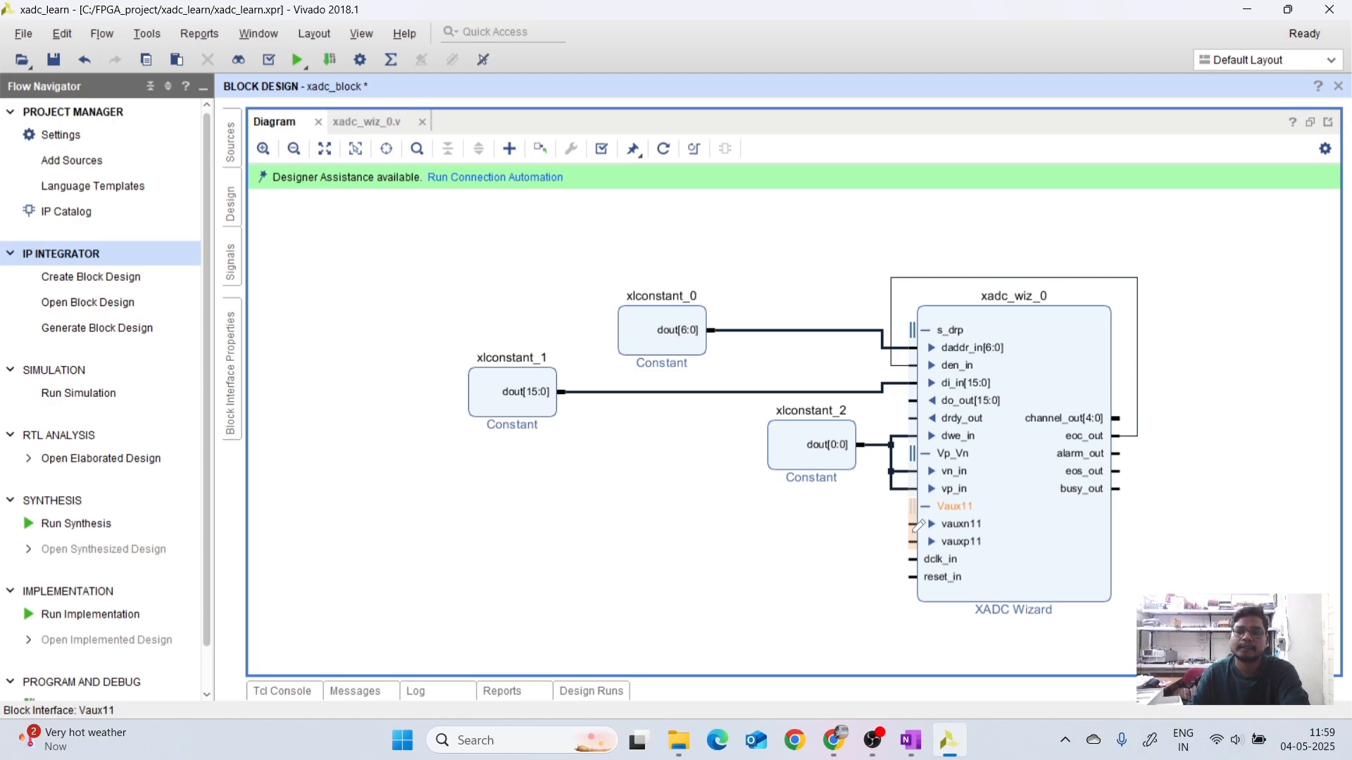
right_click(916, 524)
click(915, 526)
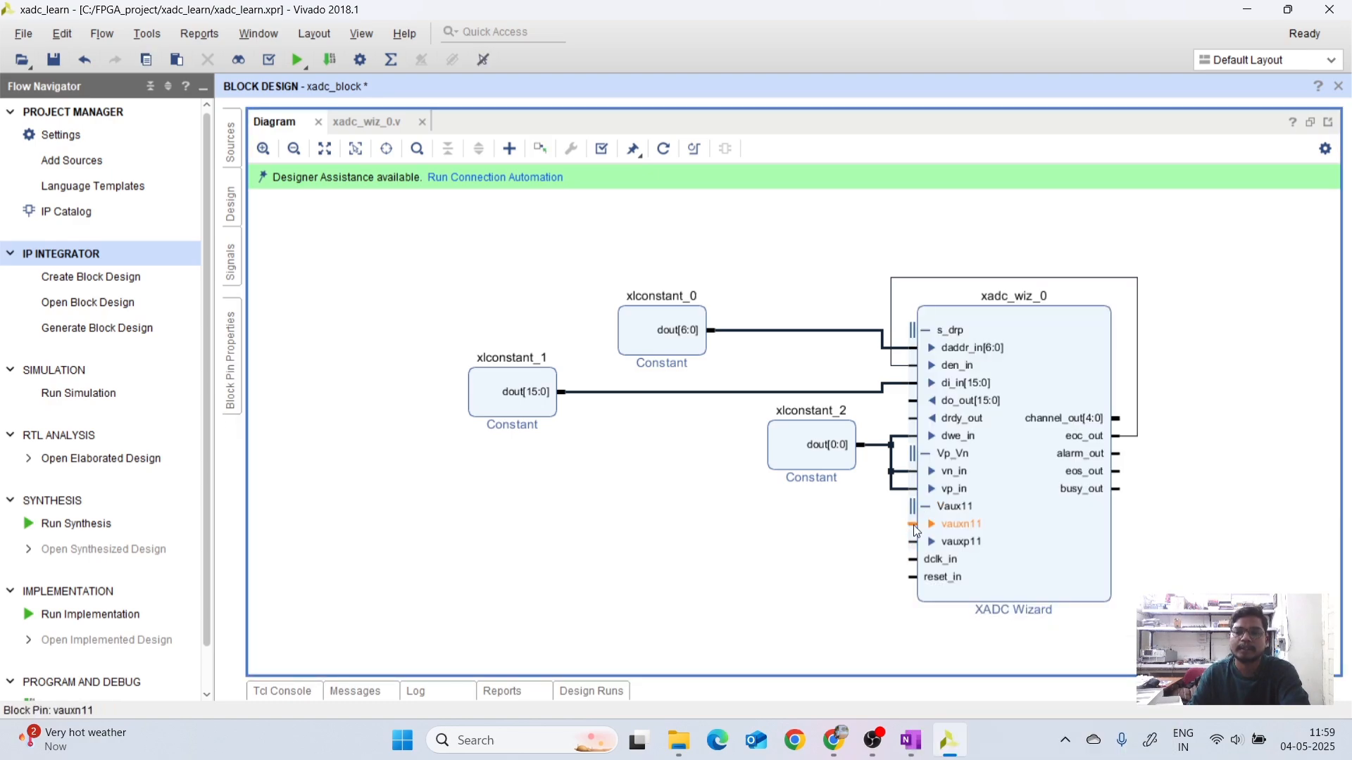
right_click(914, 525)
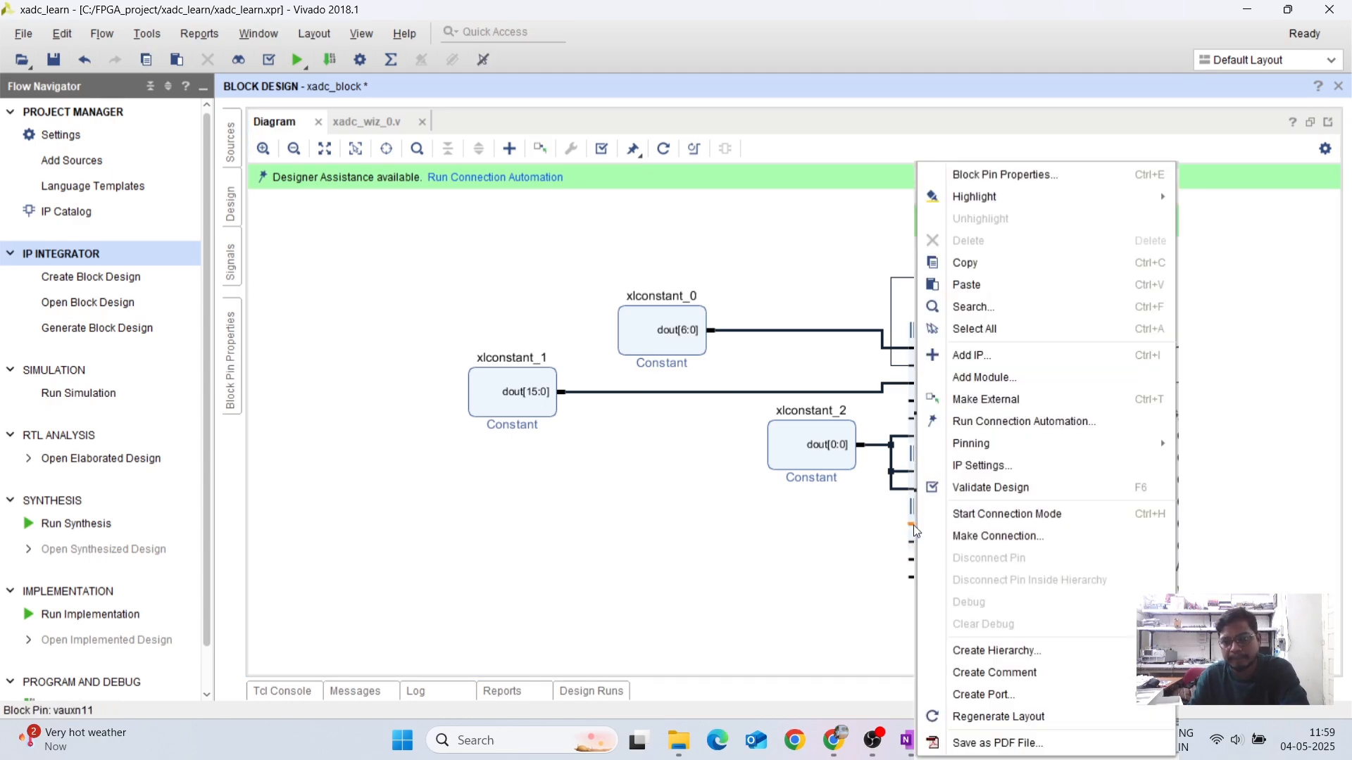
click(994, 399)
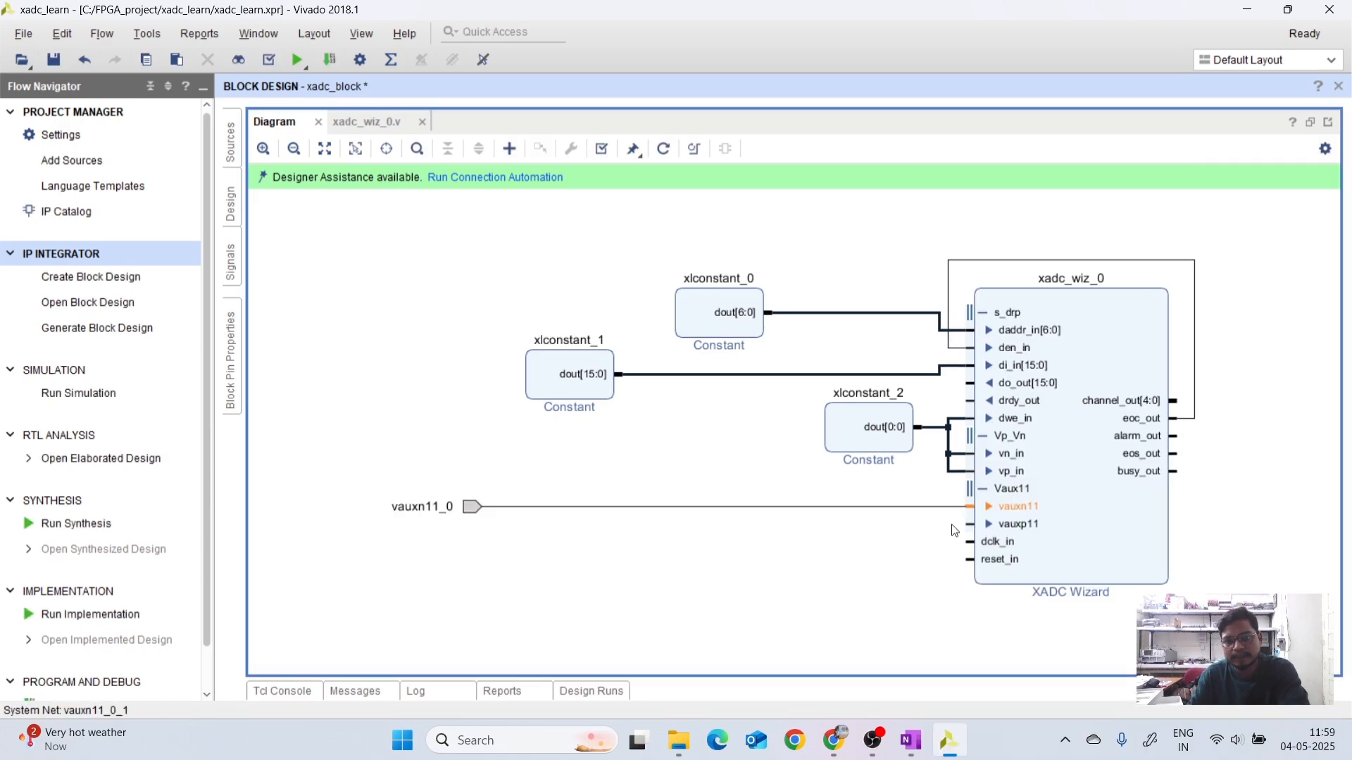
right_click(969, 524)
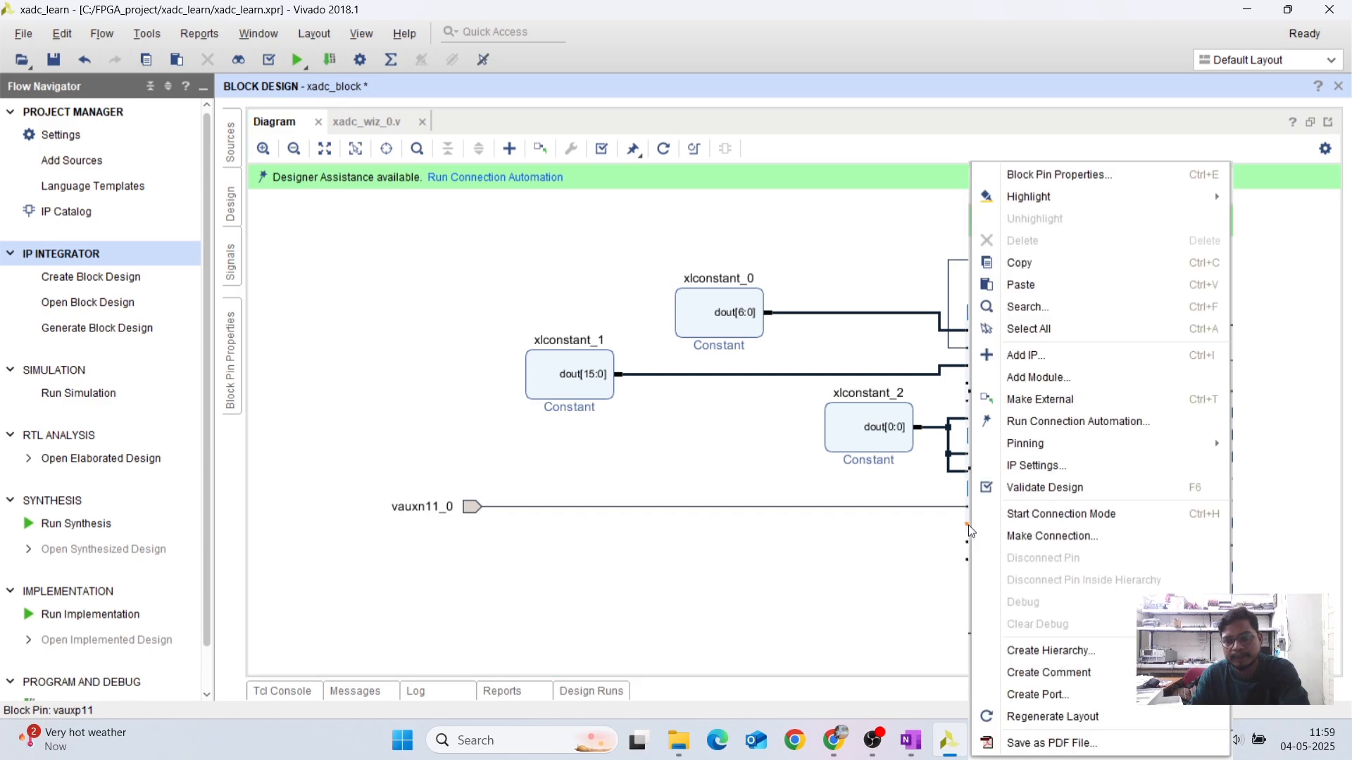
click(1040, 400)
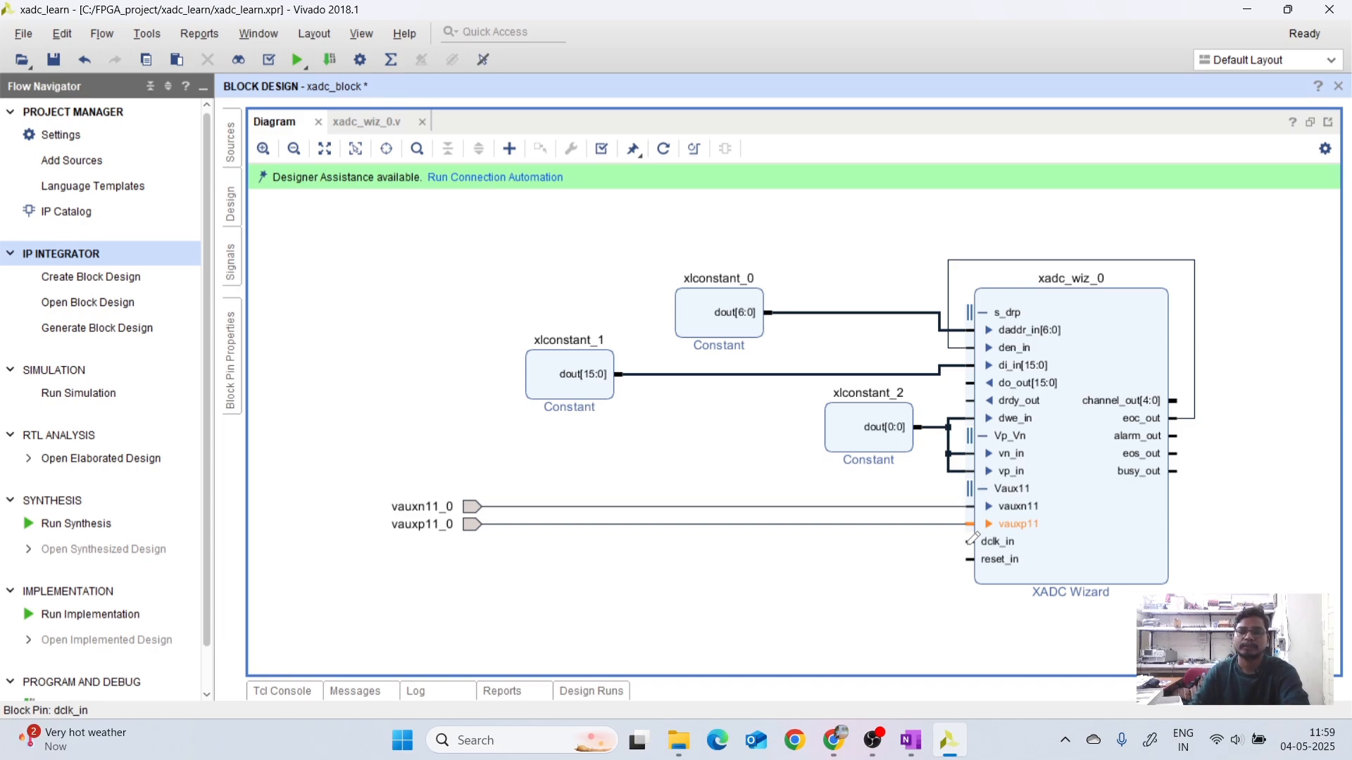
Check the clock input in the OneNote reference diagram, return to Vivado and make the dclk_in pin external.
click(910, 740)
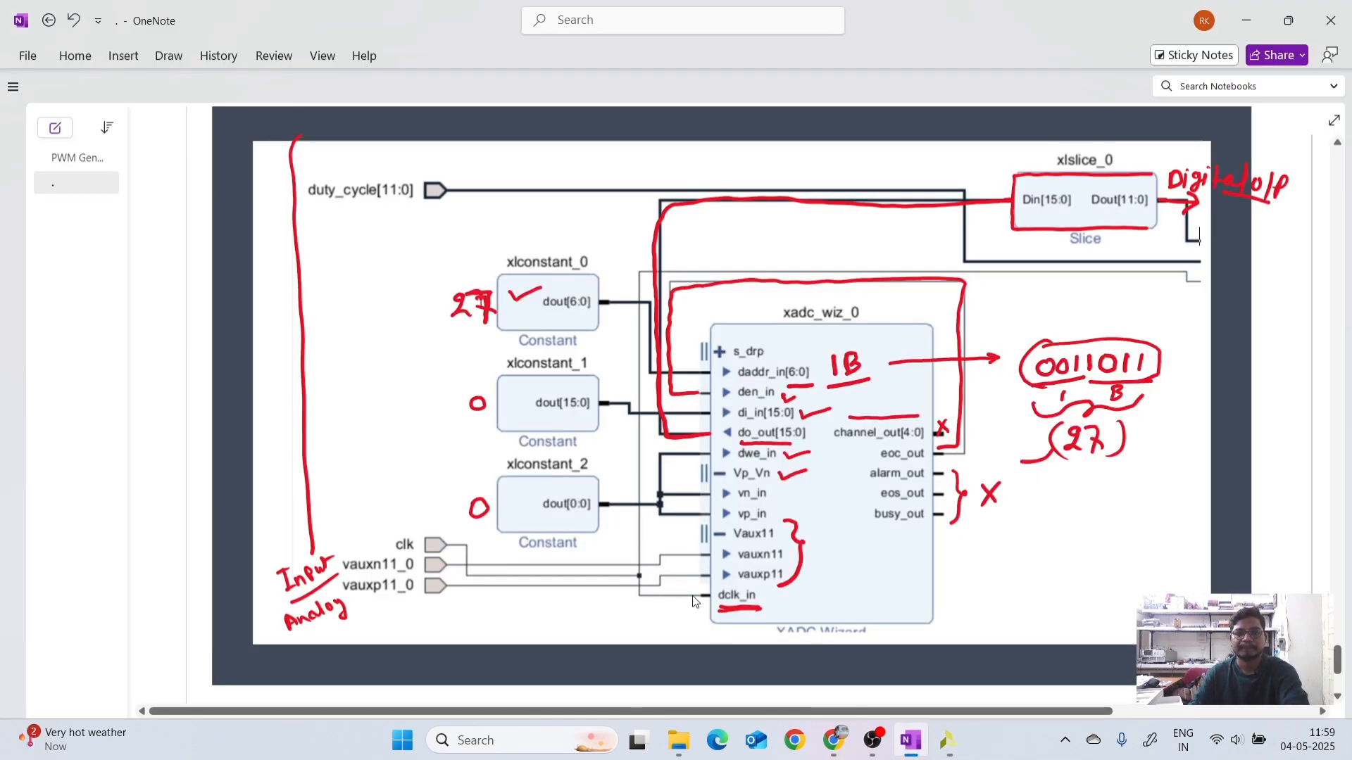
click(948, 740)
right_click(969, 544)
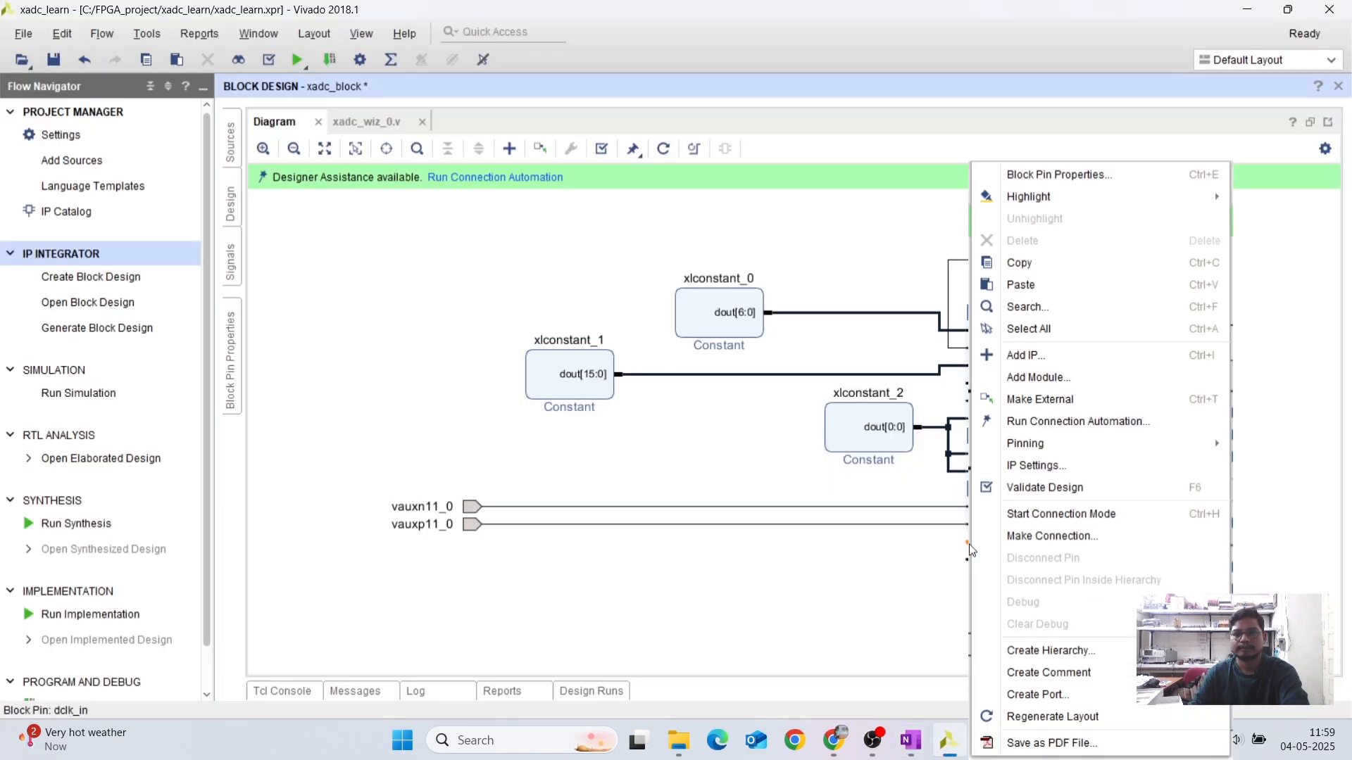
click(1032, 402)
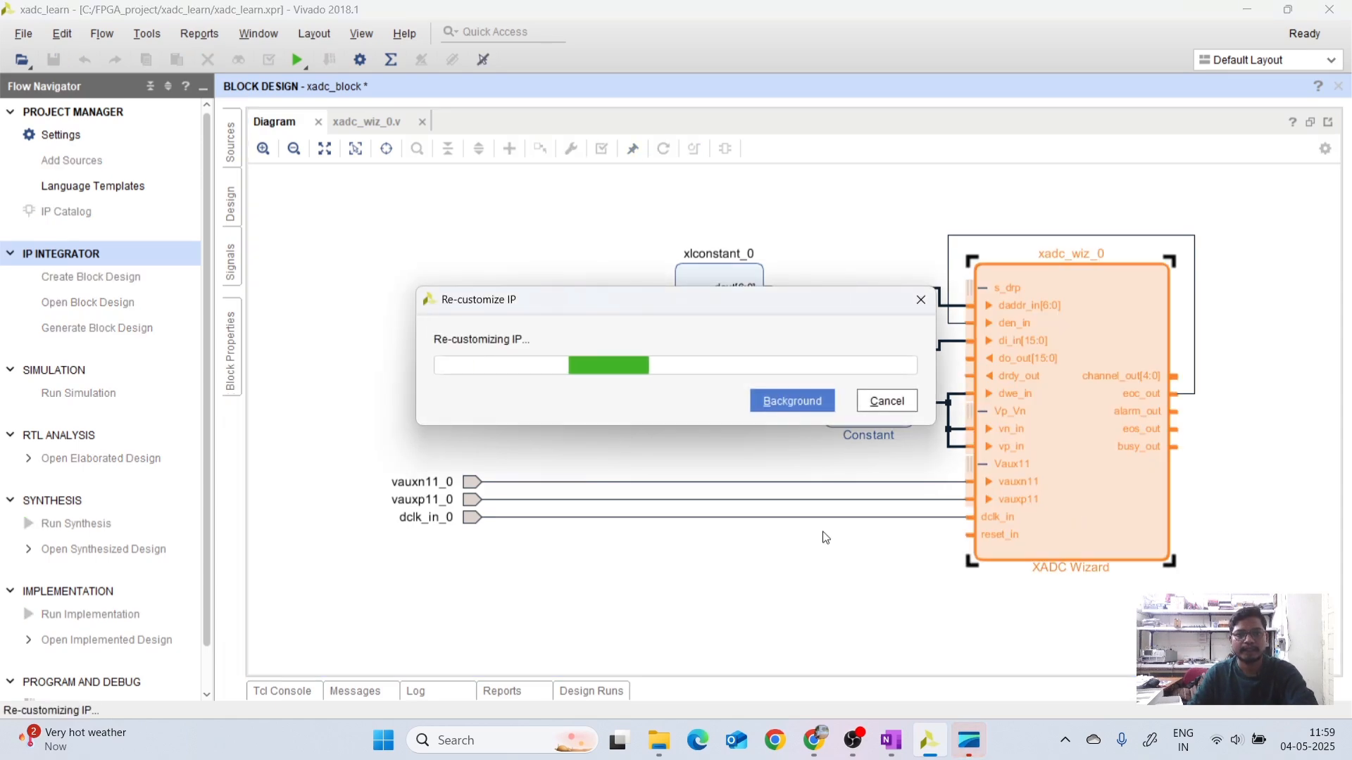
Disable the reset_in control port in the XADC Wizard customization and apply the change.
scroll(712, 535, down, 2)
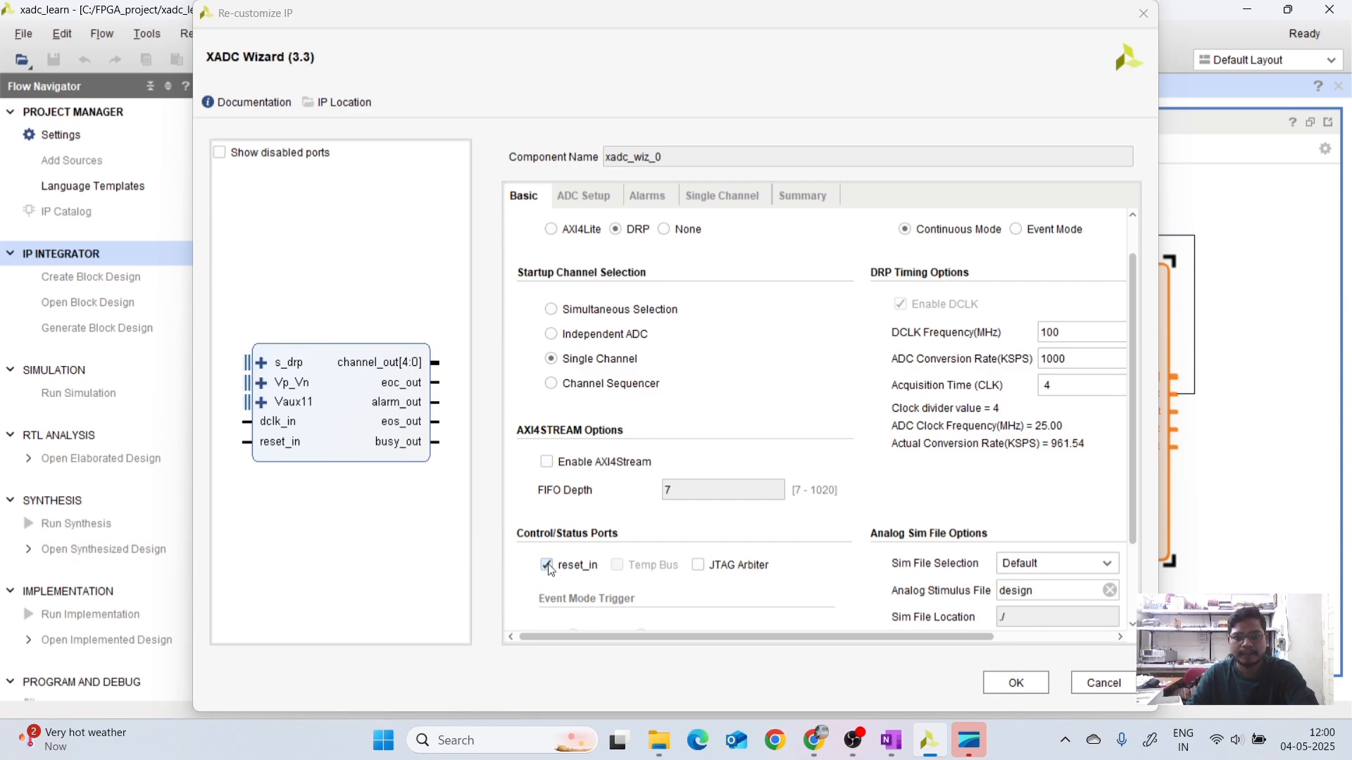
click(575, 569)
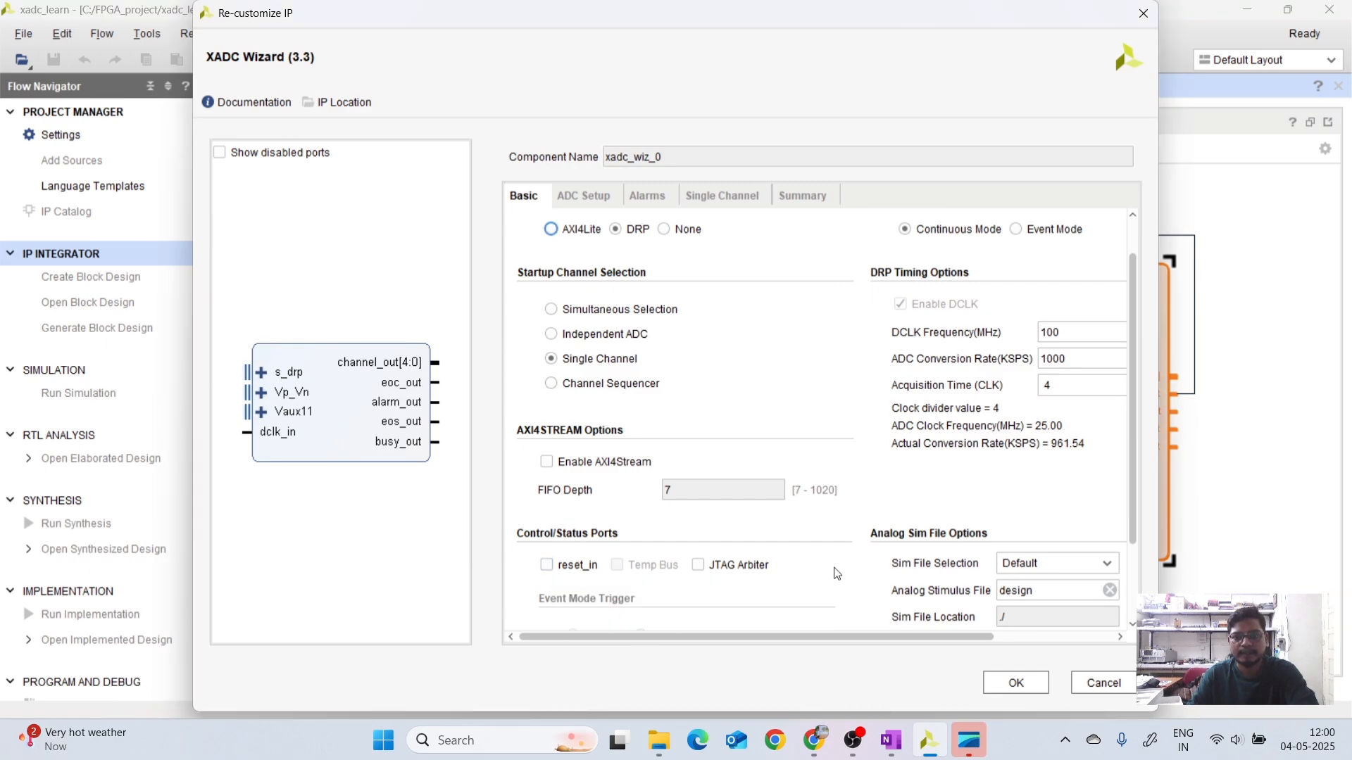
click(1007, 679)
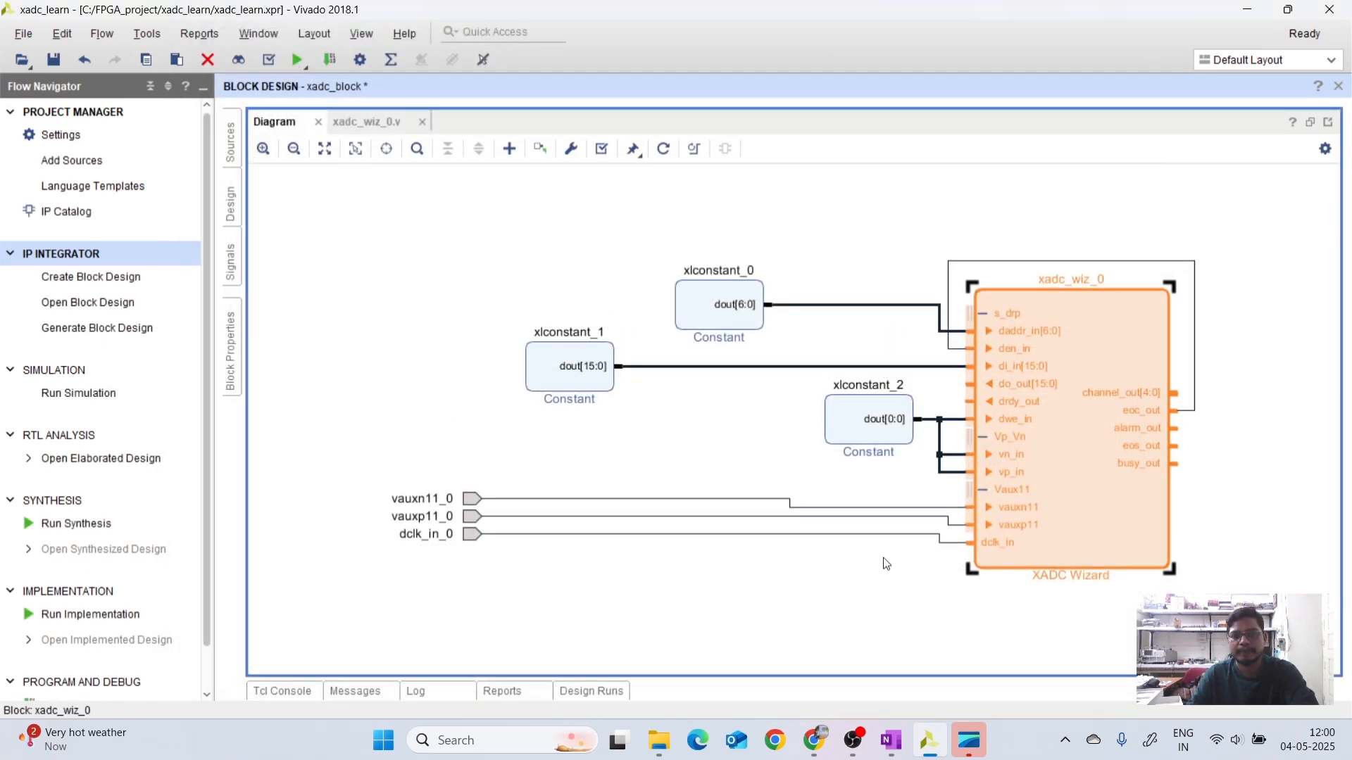
click(1220, 527)
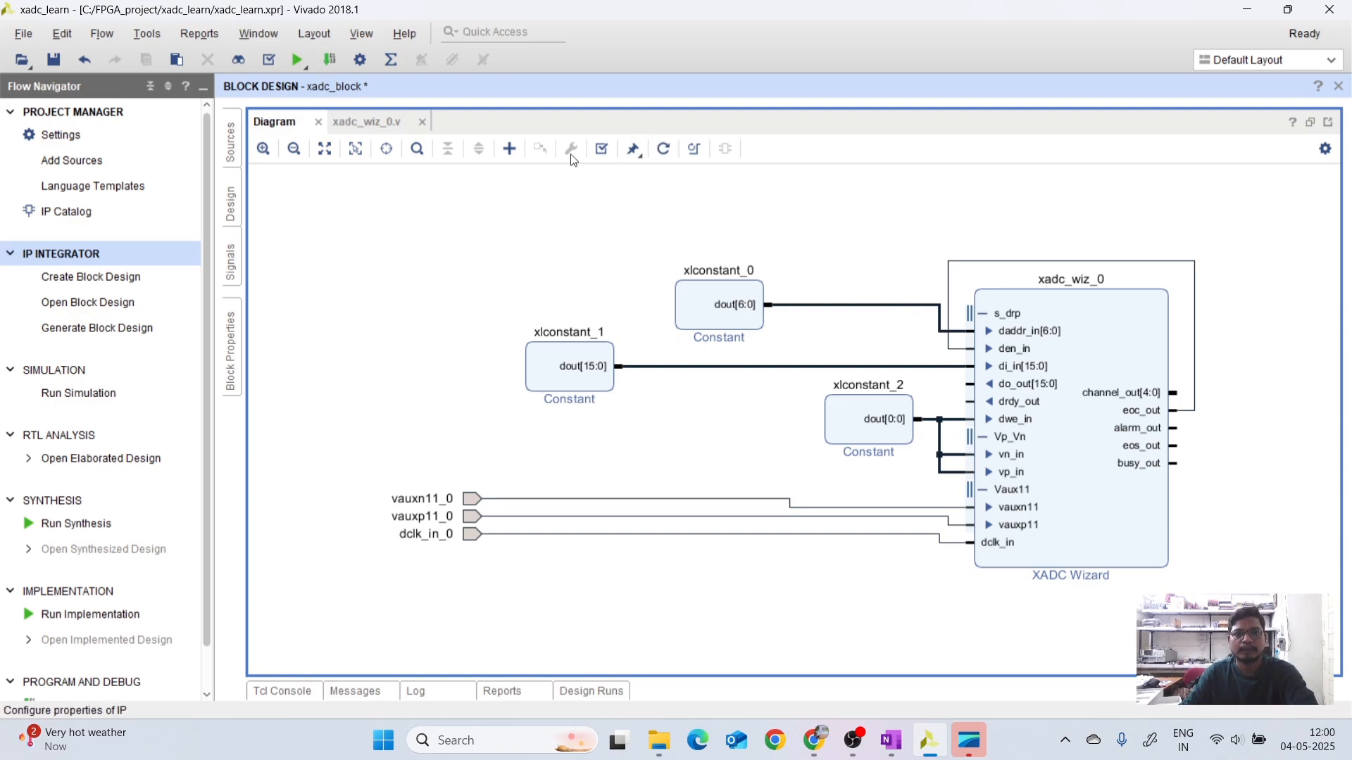
Add a Slice IP block to the diagram, place it above the XADC Wizard and optimize the routing.
click(510, 149)
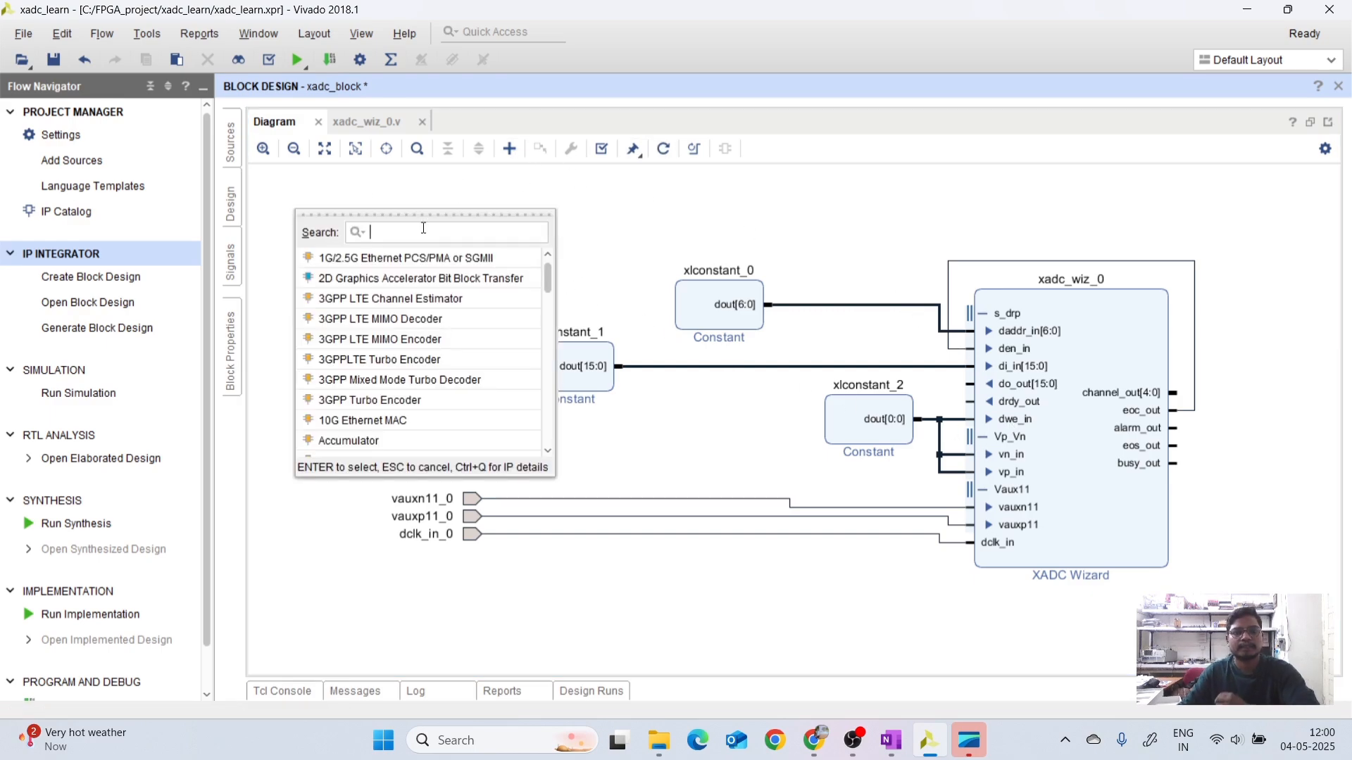
text(slic)
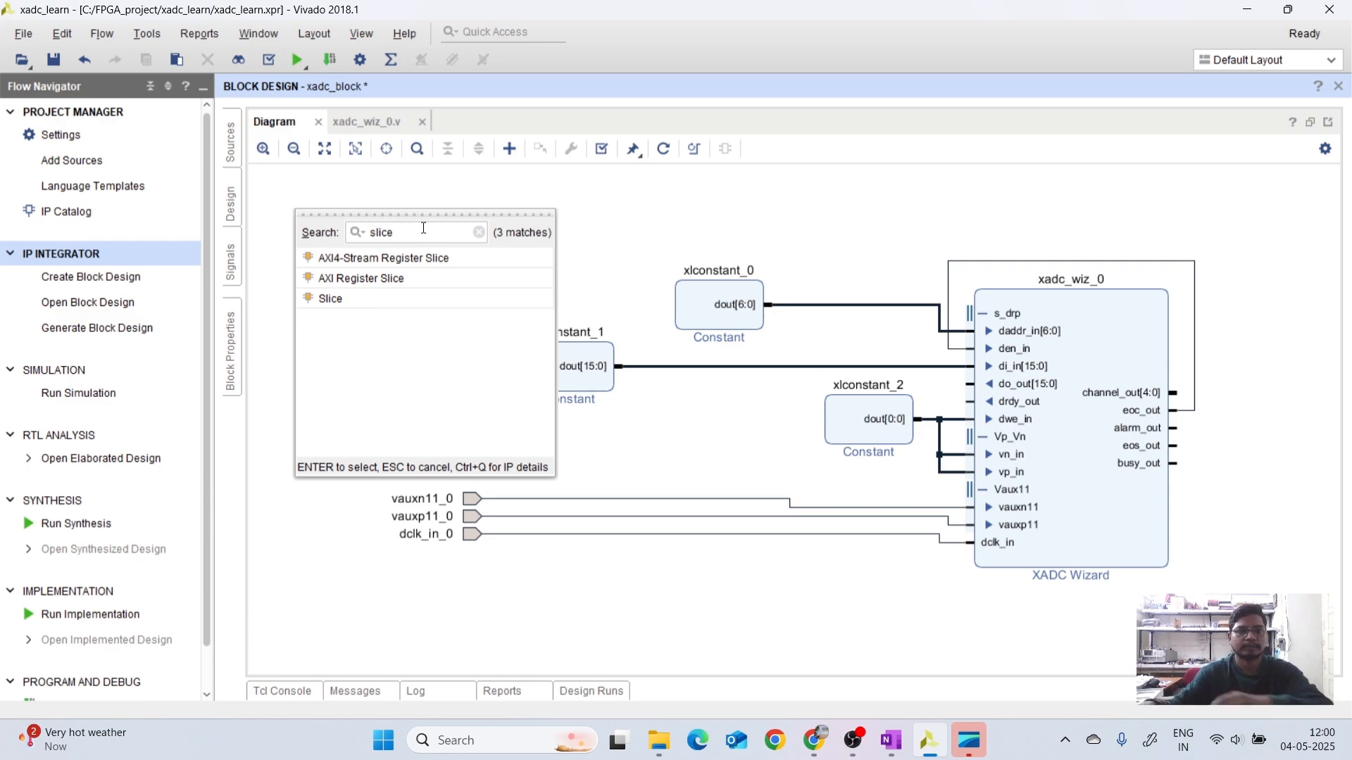
text(e)
double_click(357, 299)
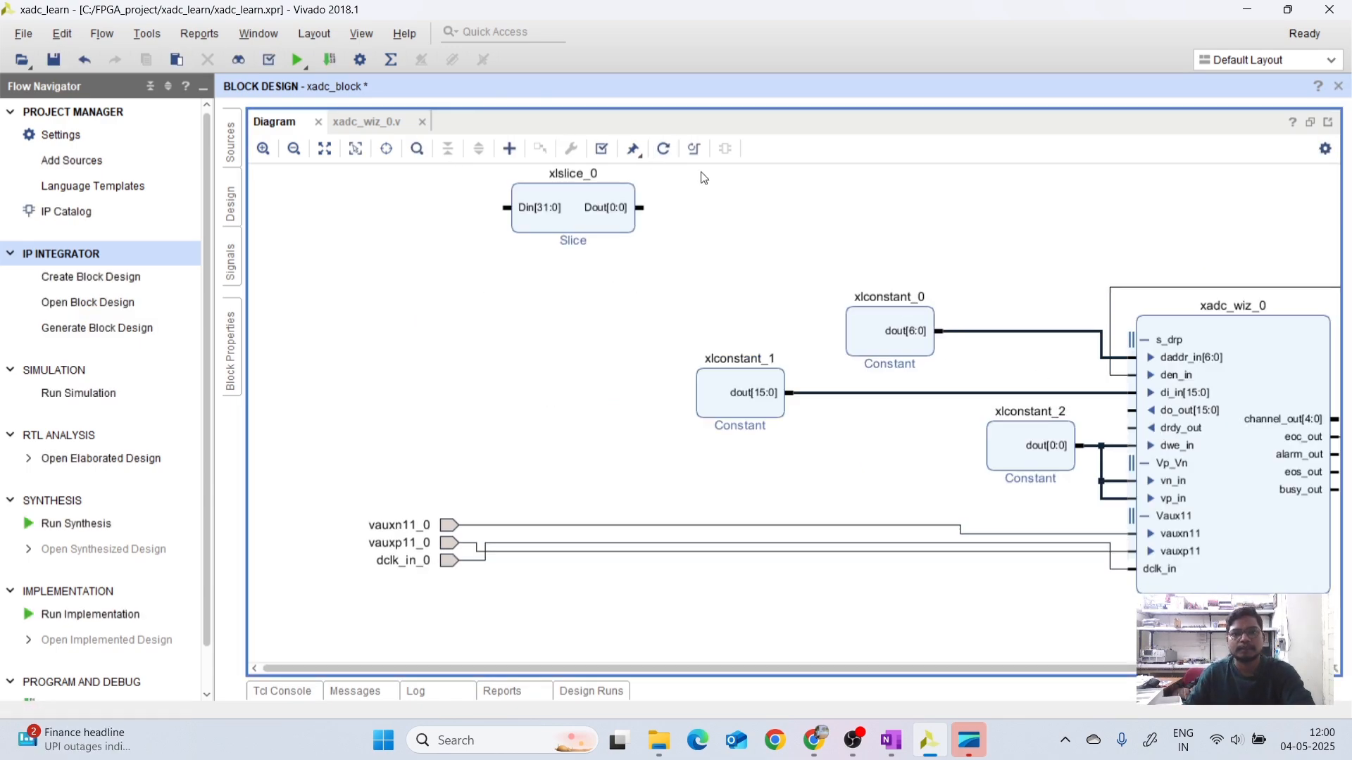
drag(574, 215, 1164, 245)
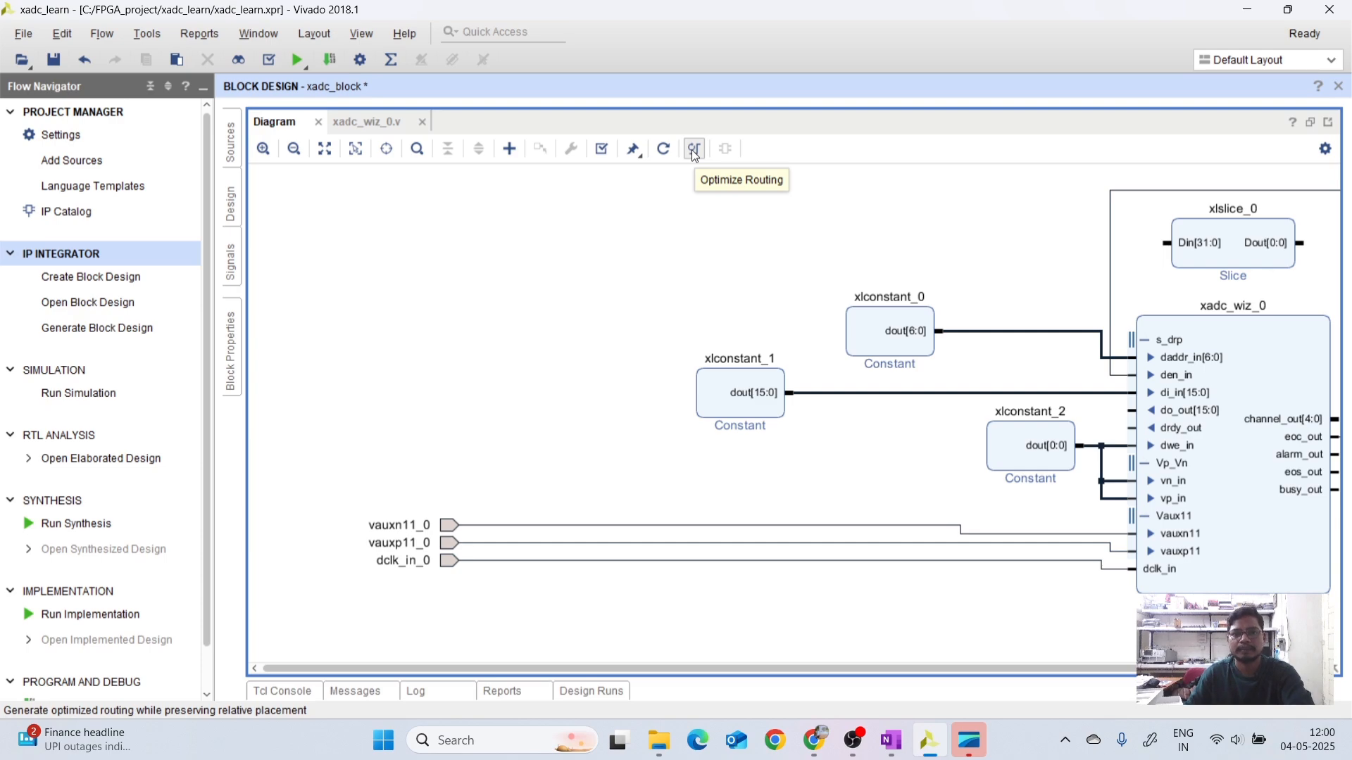
click(693, 151)
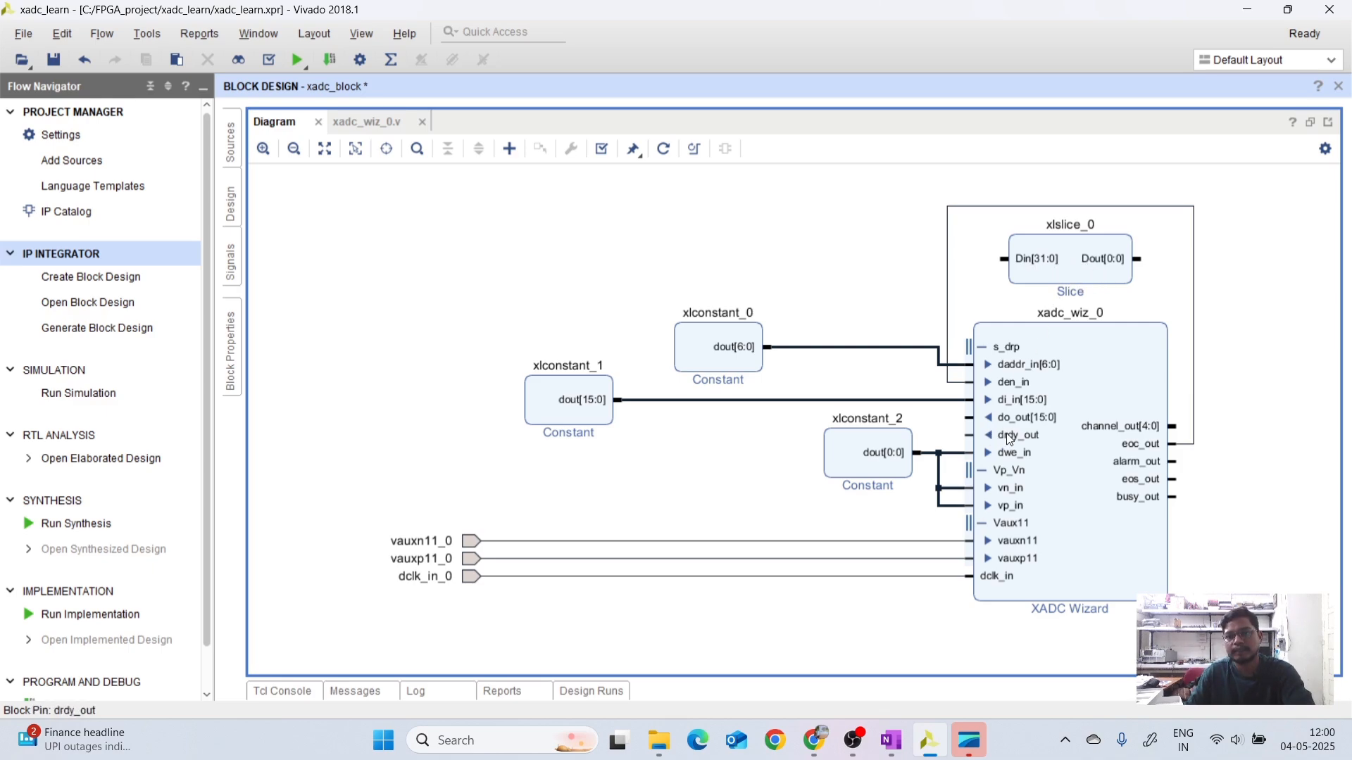
Customize xlslice_0 with Din Width 16, Din From 15, Din Down To 4 and Dout Width 12.
double_click(1070, 275)
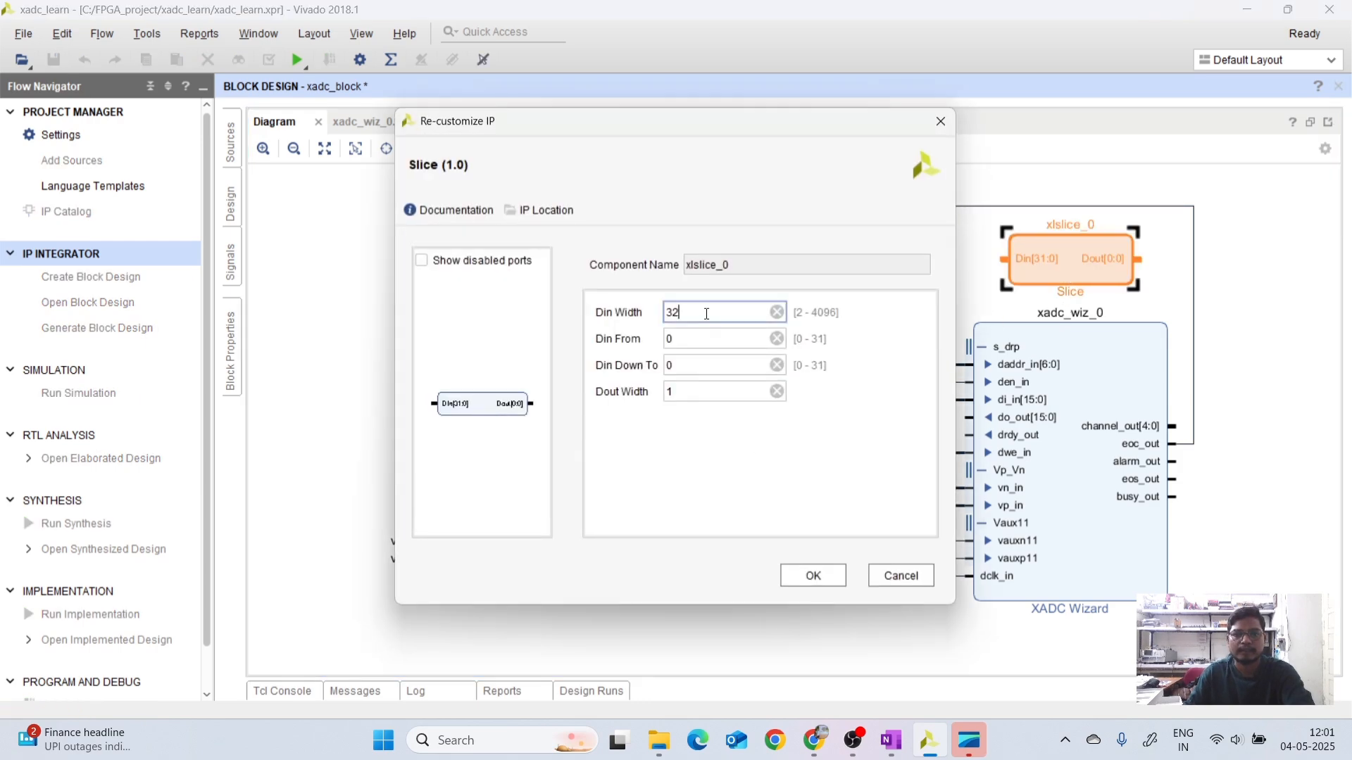
key(BackSpace)
key(BackSpace)
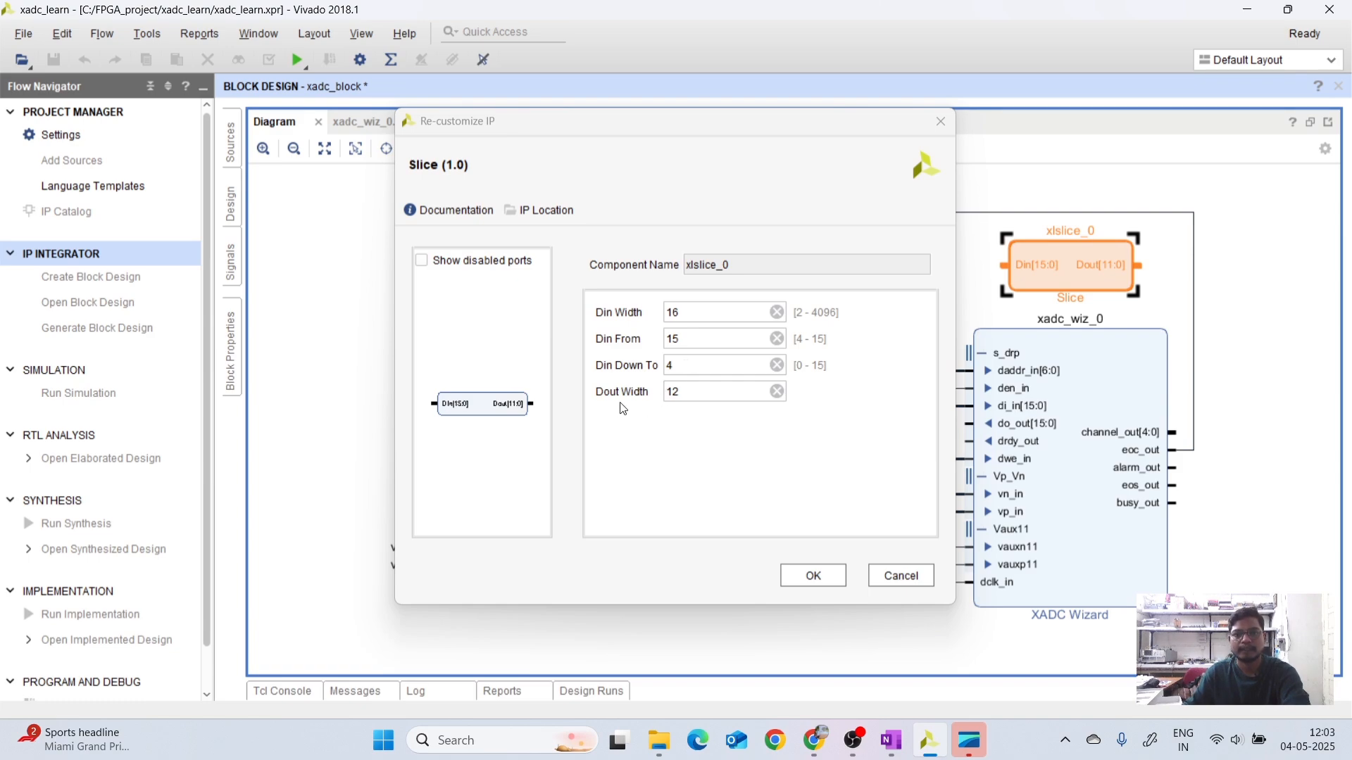
click(810, 575)
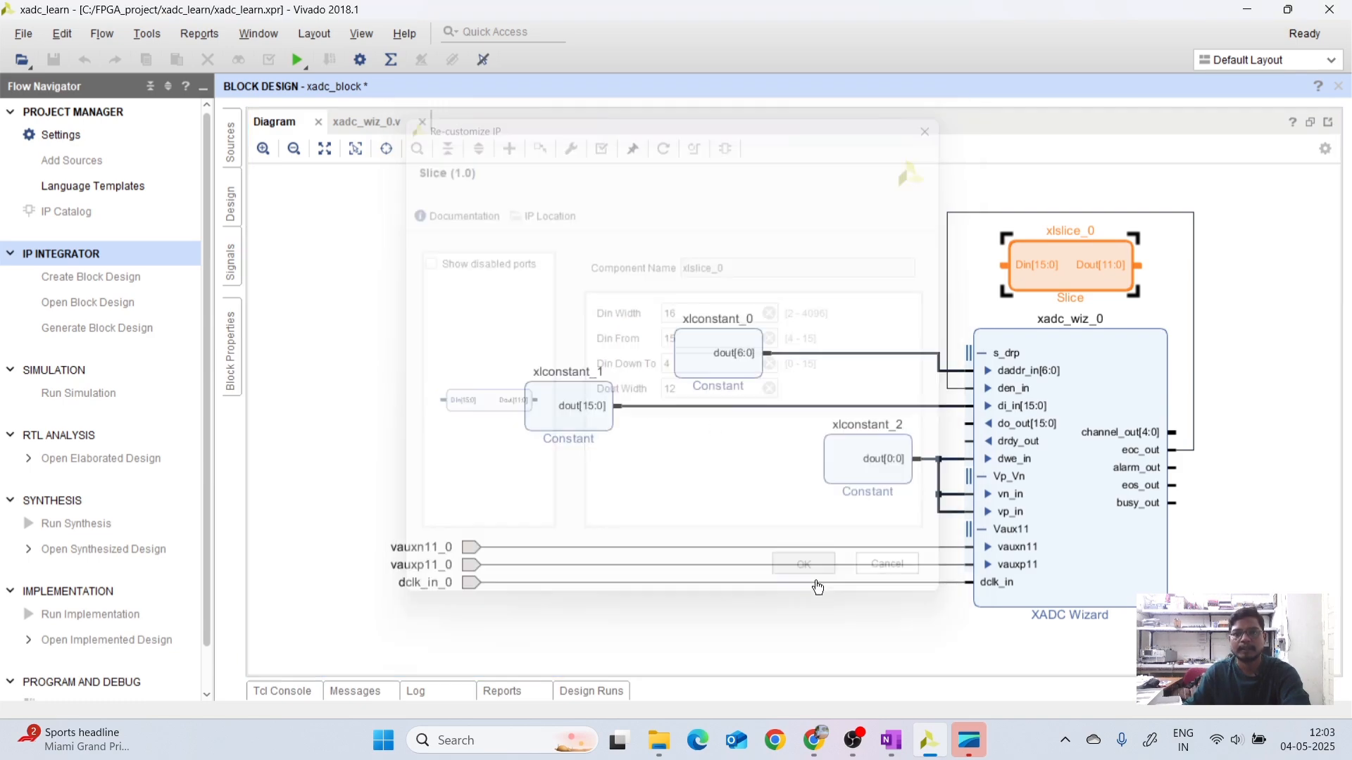
Connect the XADC Wizard's do_out[15:0] output to the Din[15:0] input of xlslice_0.
click(263, 148)
drag(966, 668, 1079, 580)
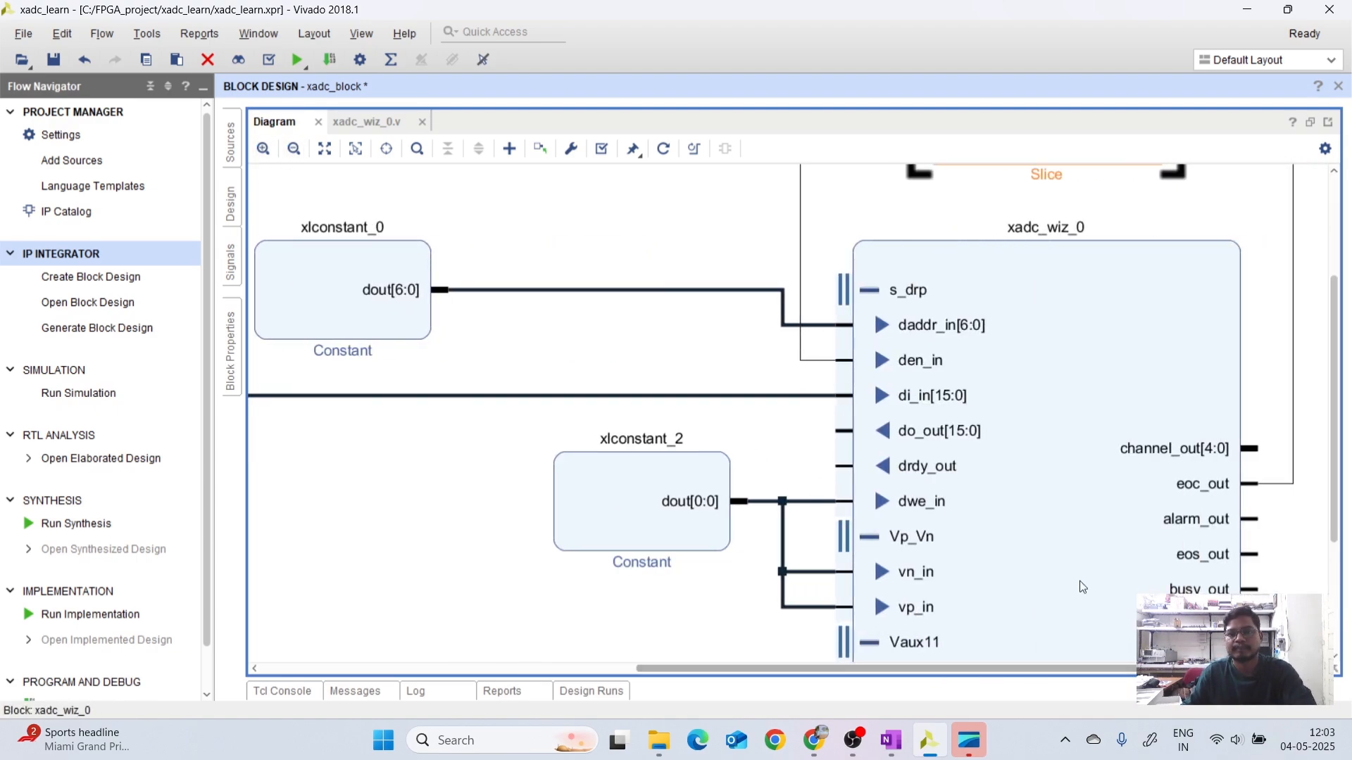
scroll(1063, 556, up, 3)
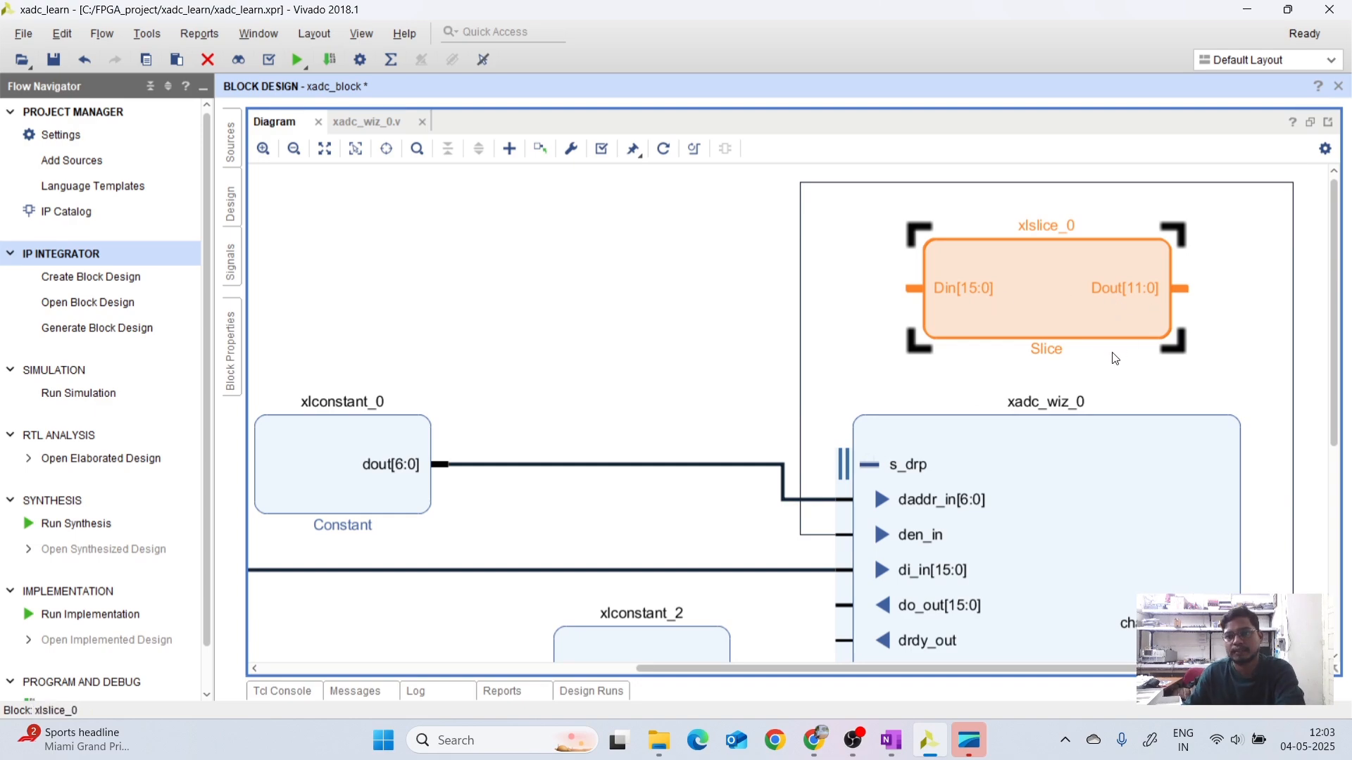
click(294, 149)
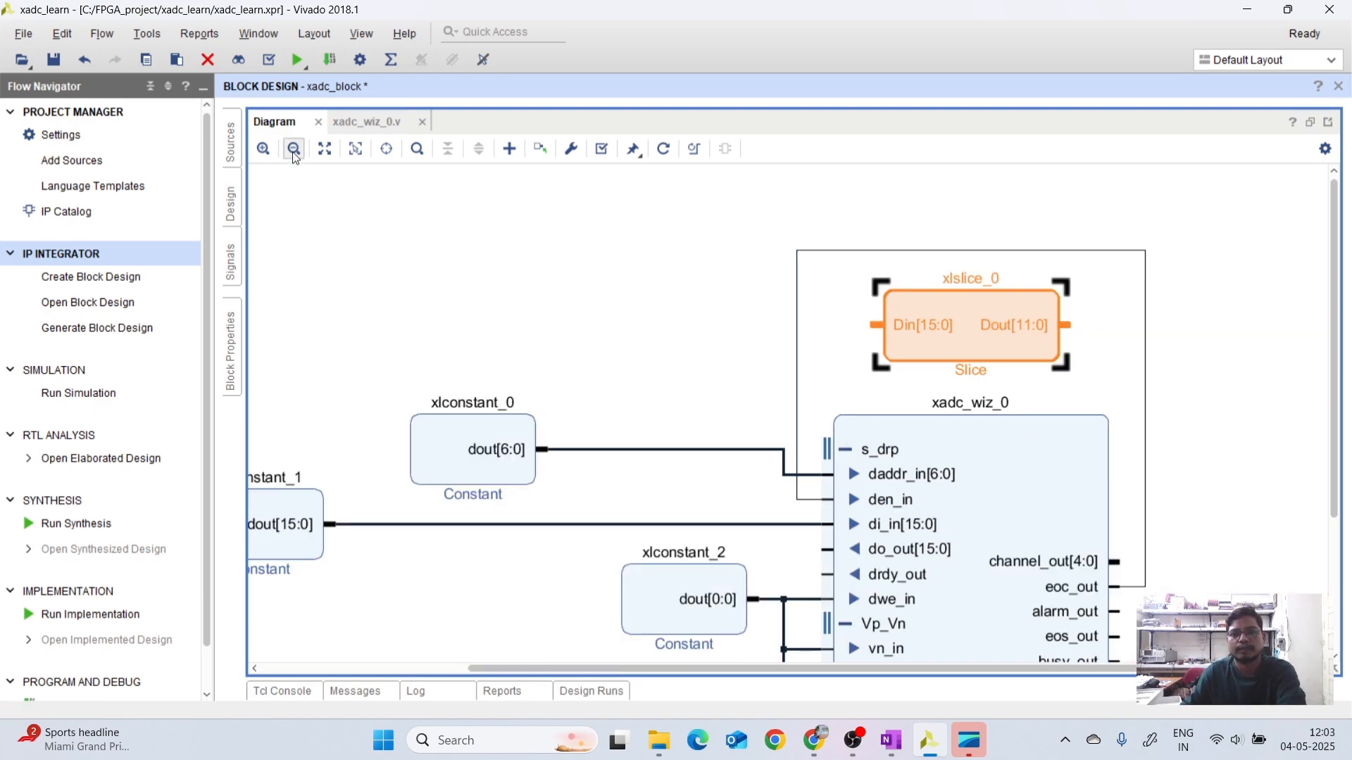
drag(827, 544, 891, 324)
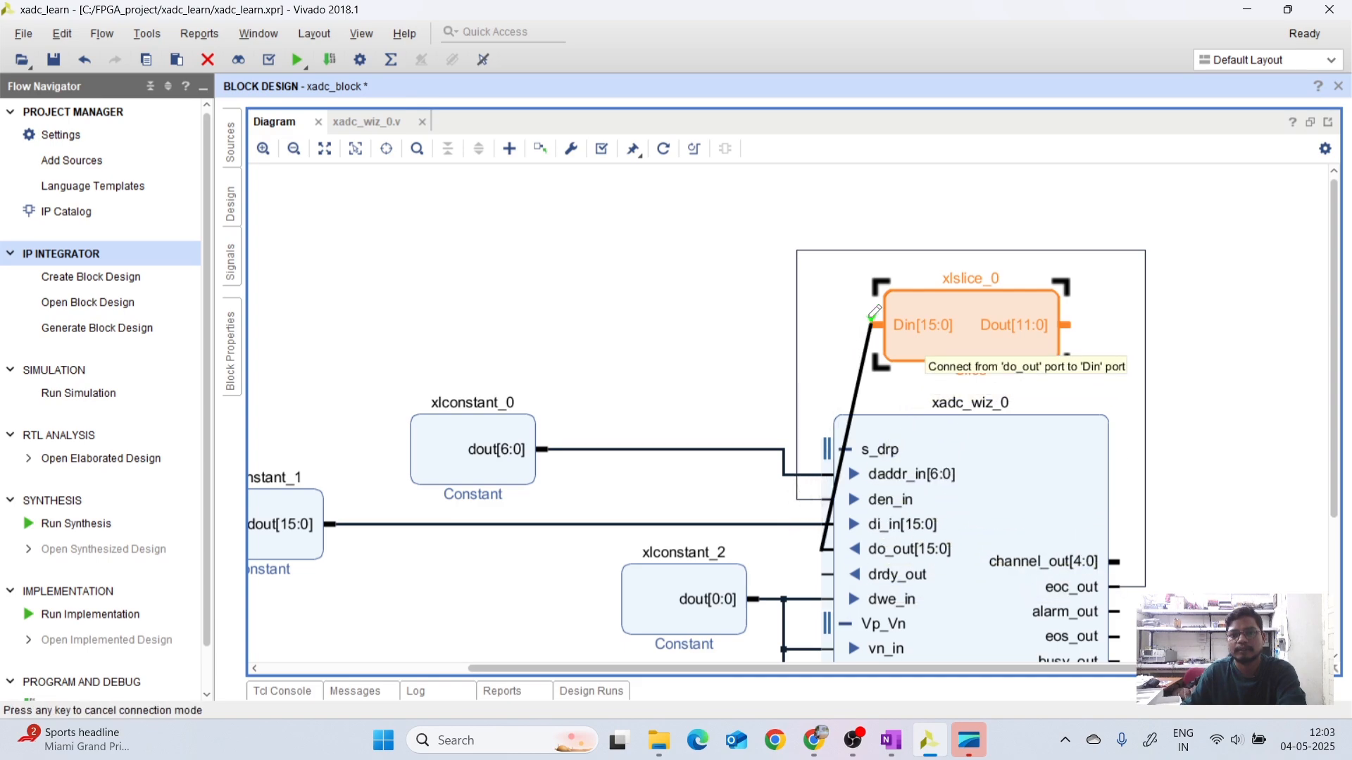
Make the Dout[11:0] pin of xlslice_0 external and optimize the diagram's routing.
right_click(1079, 324)
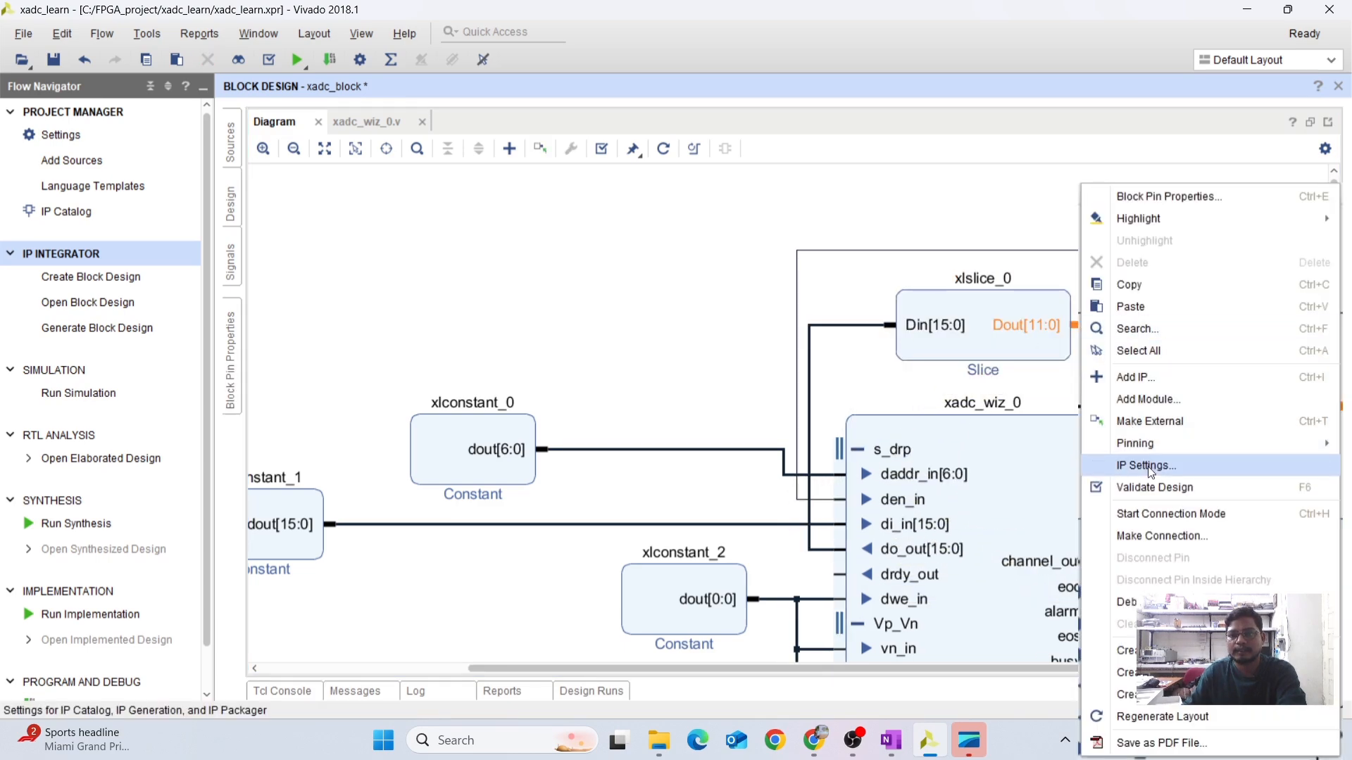
click(1140, 425)
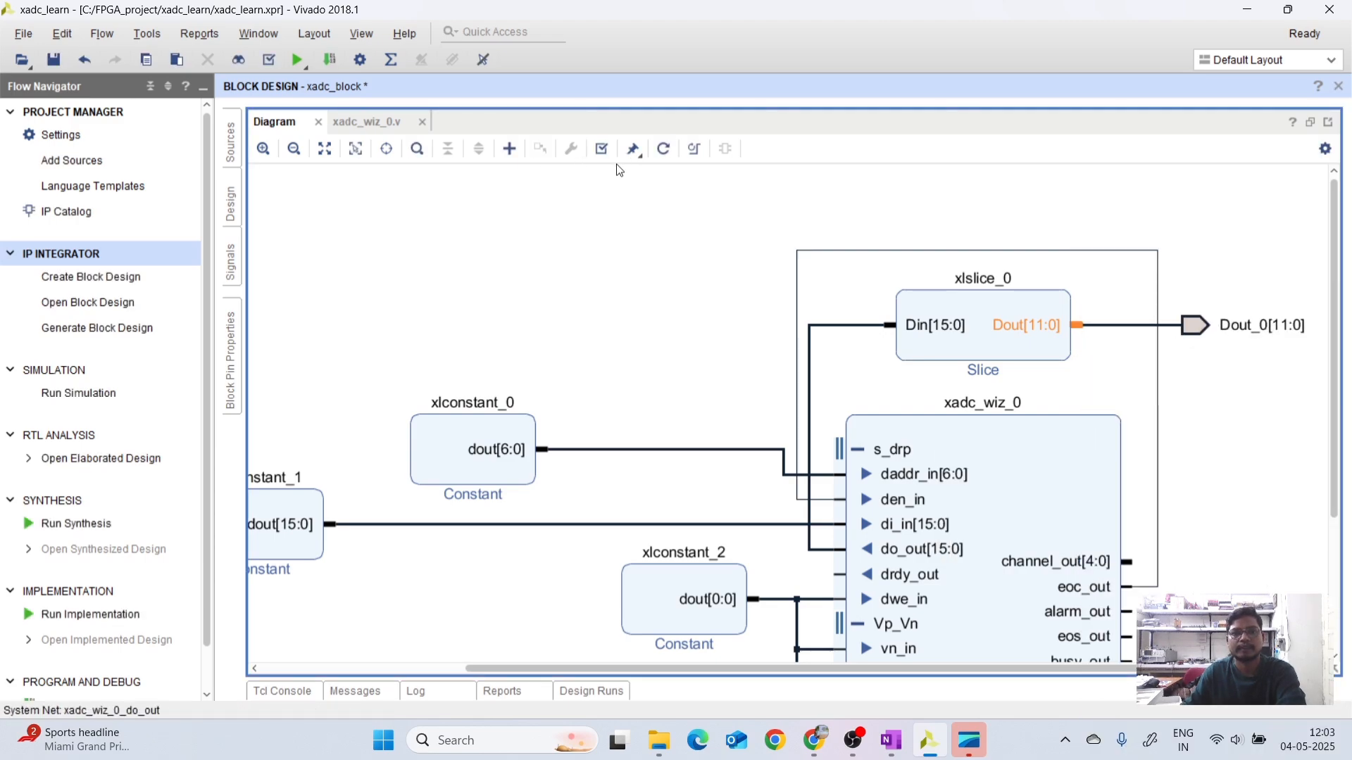
click(693, 151)
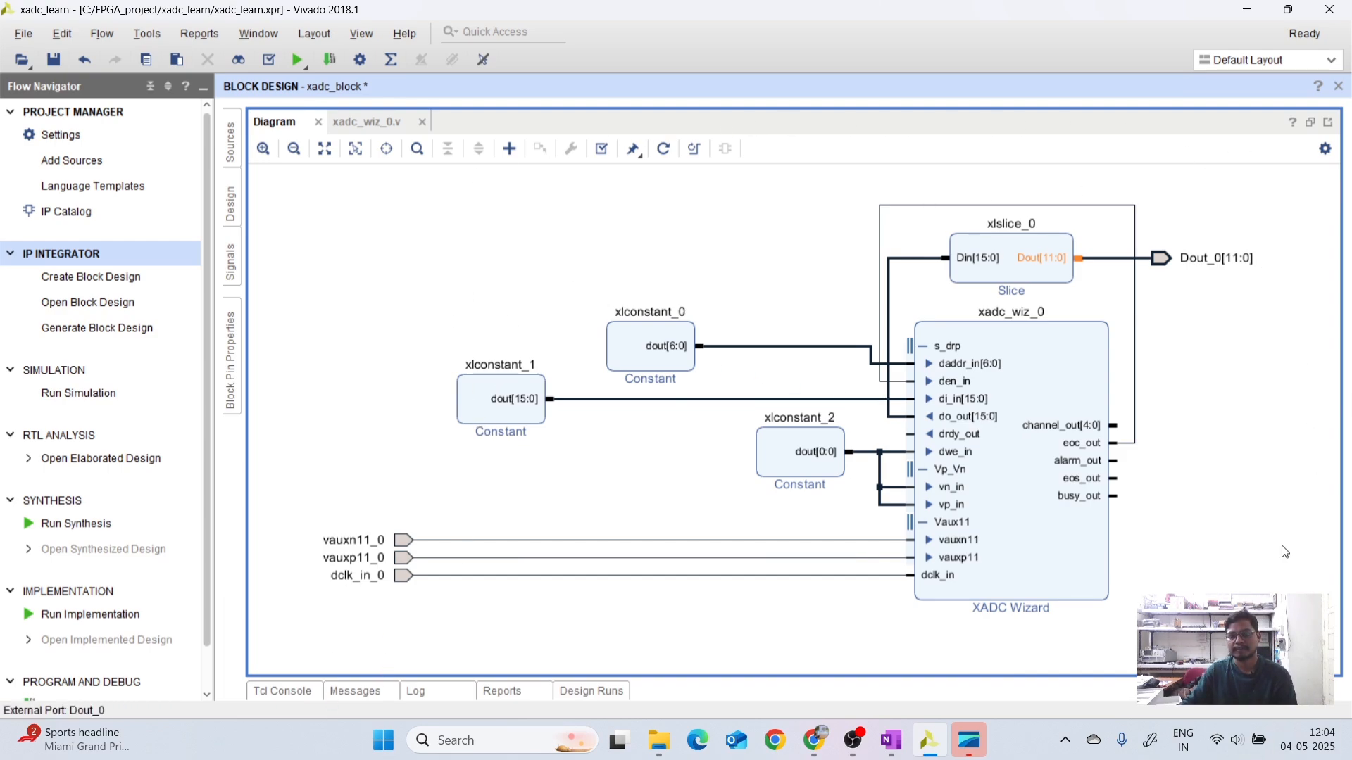
Review the boost converter control loop on the "Why ADC is required?" slide in OneNote, comparing it with the block design in Vivado.
click(891, 740)
scroll(773, 565, up, 15)
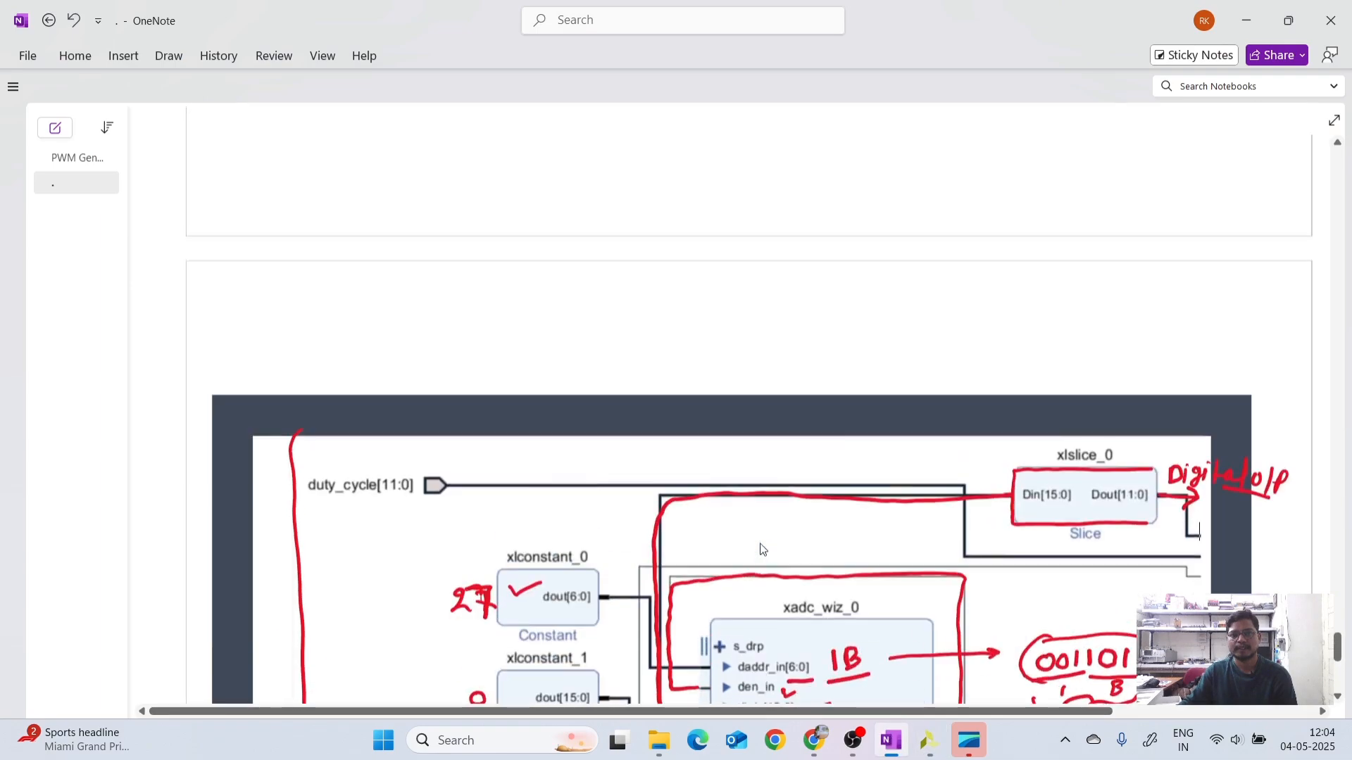
scroll(772, 566, up, 20)
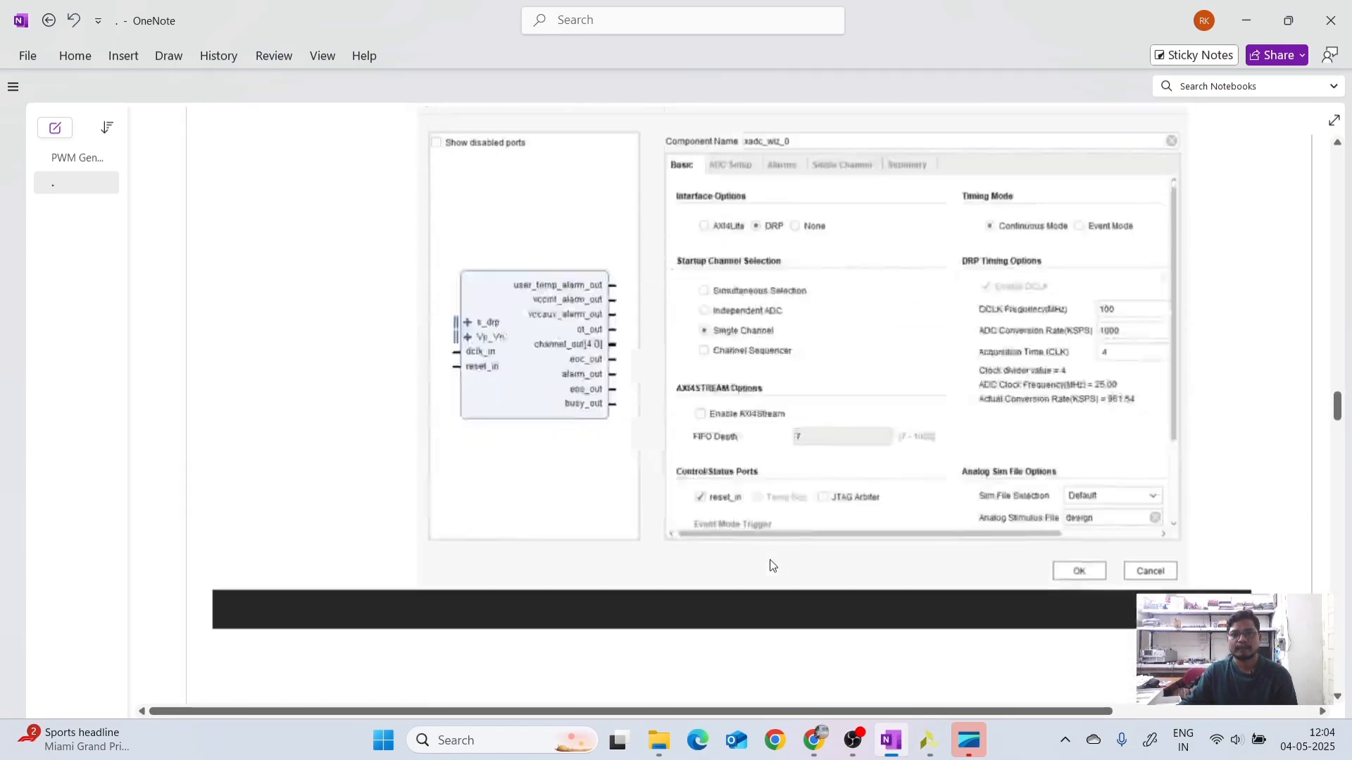
scroll(773, 565, up, 8)
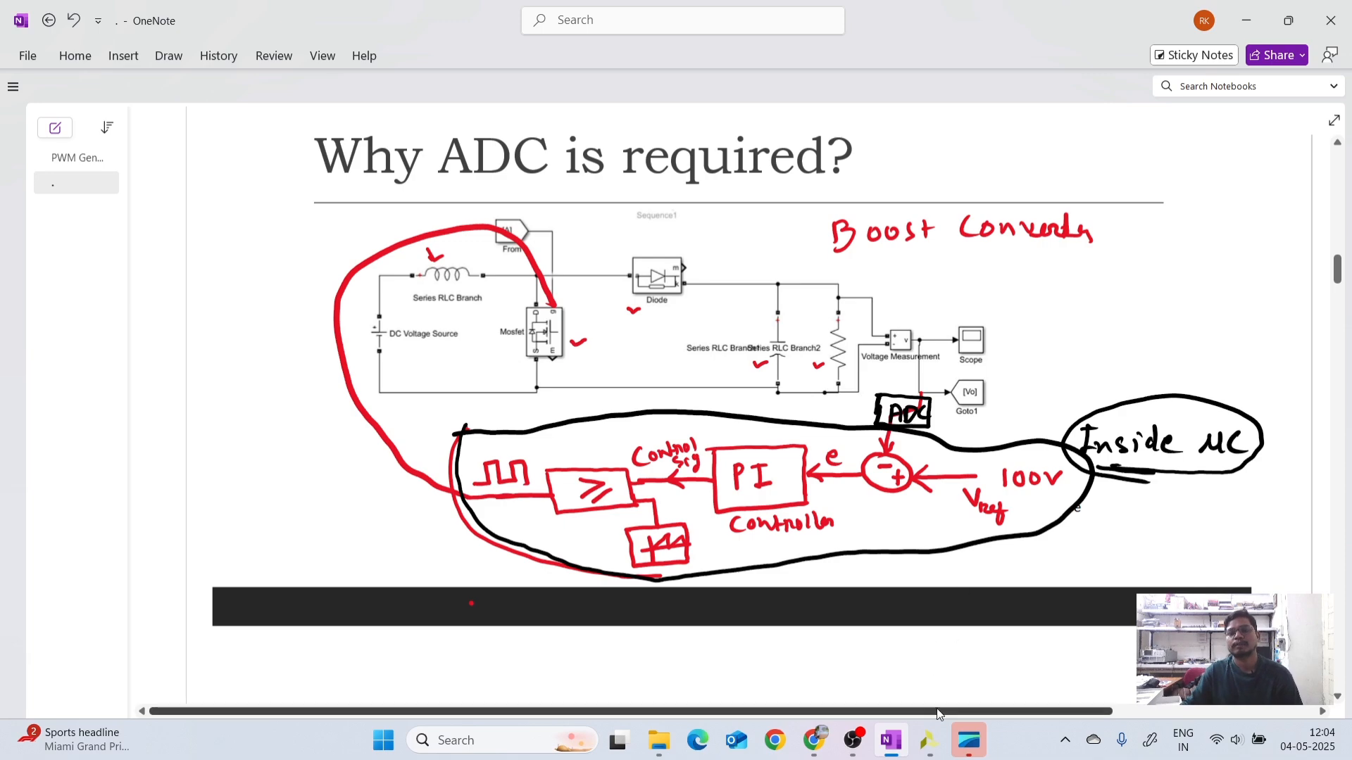
click(929, 740)
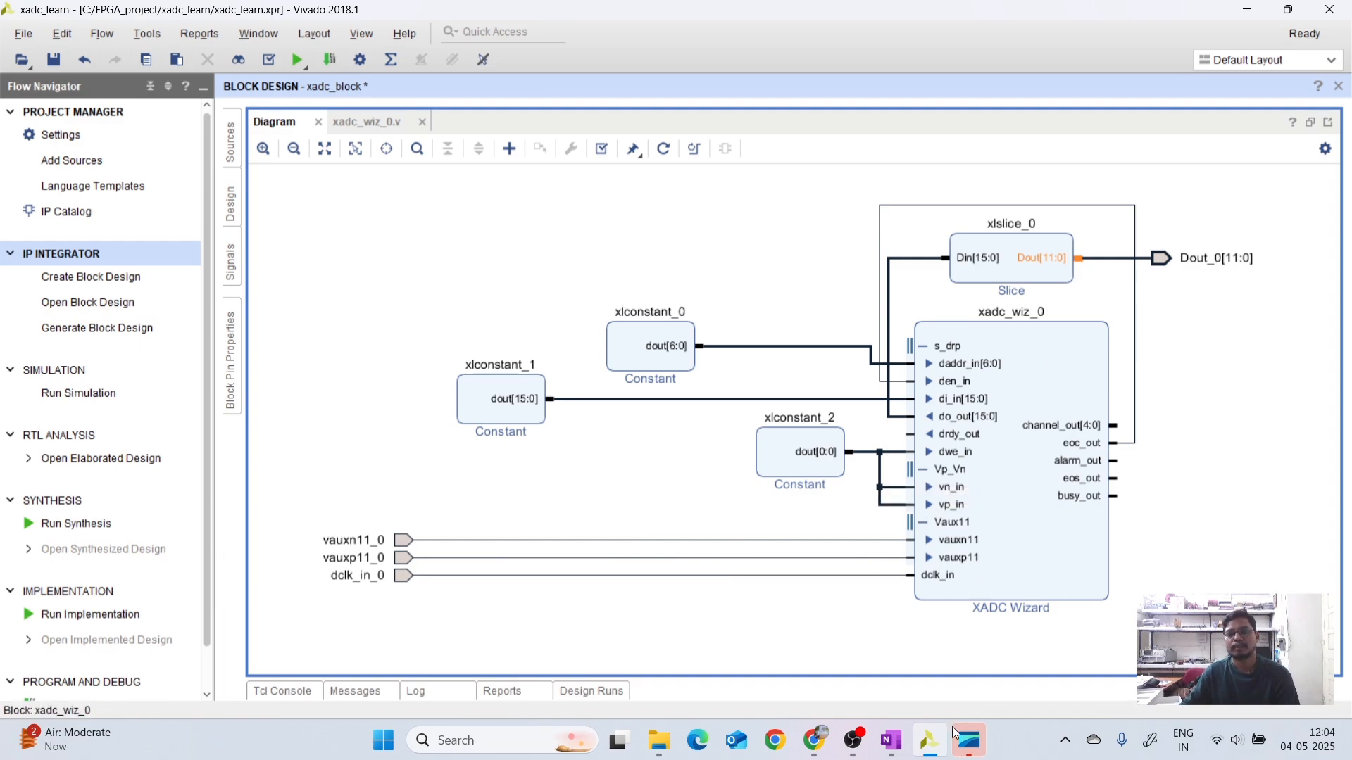
click(890, 739)
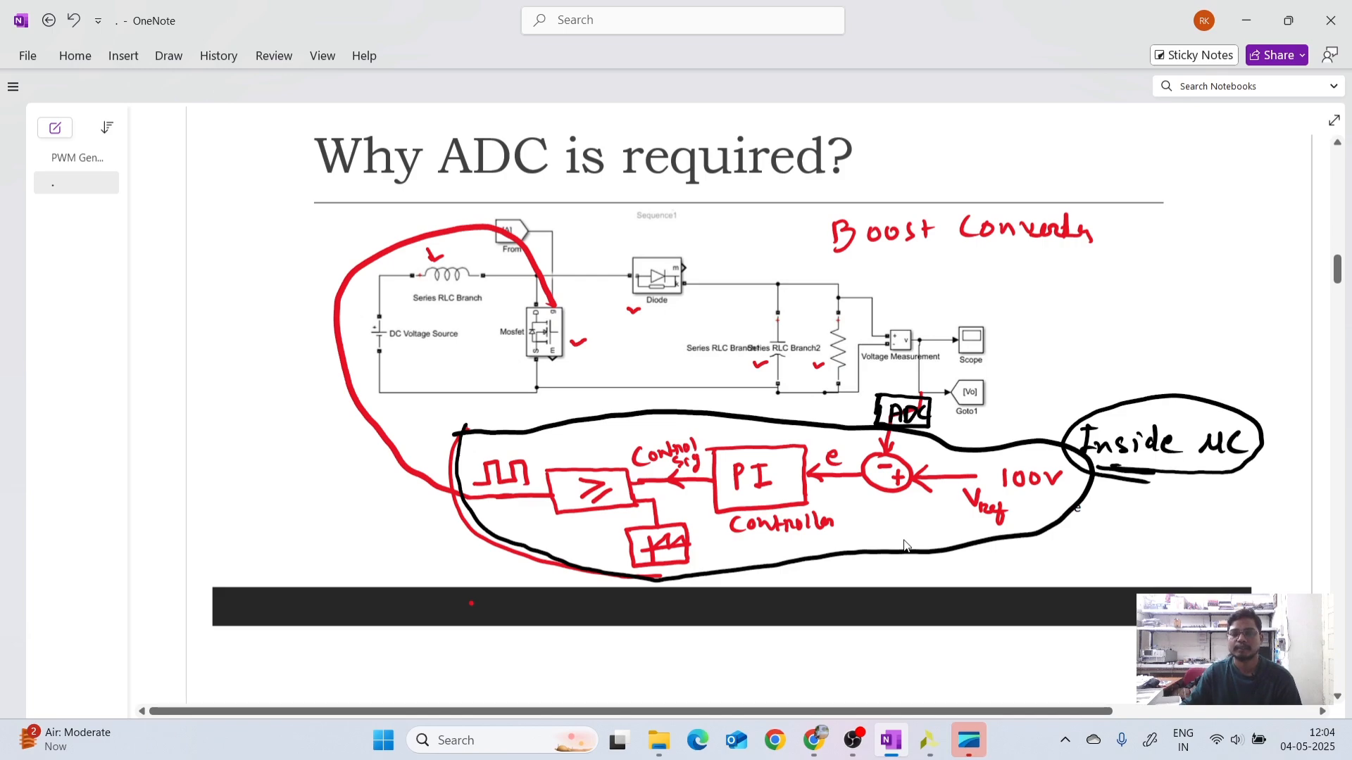
mouse_move(927, 751)
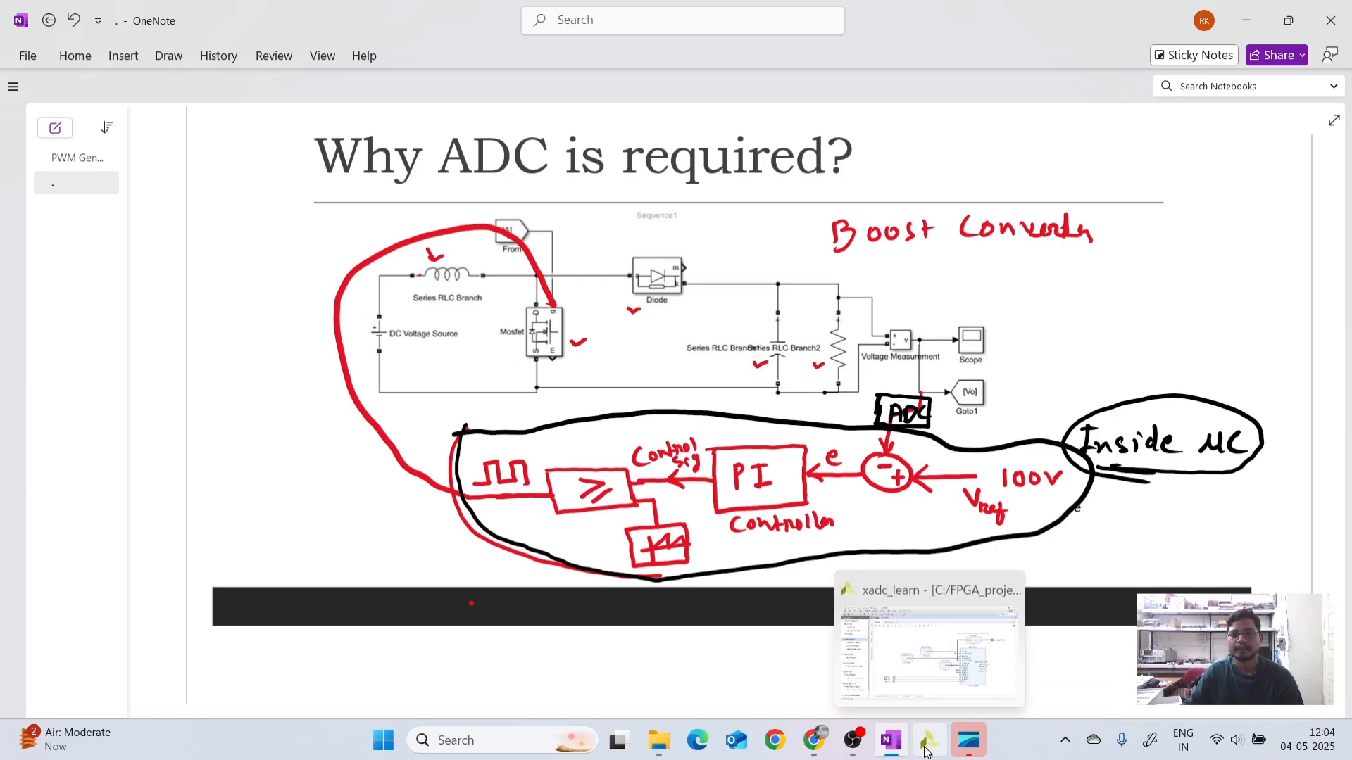
mouse_move(857, 748)
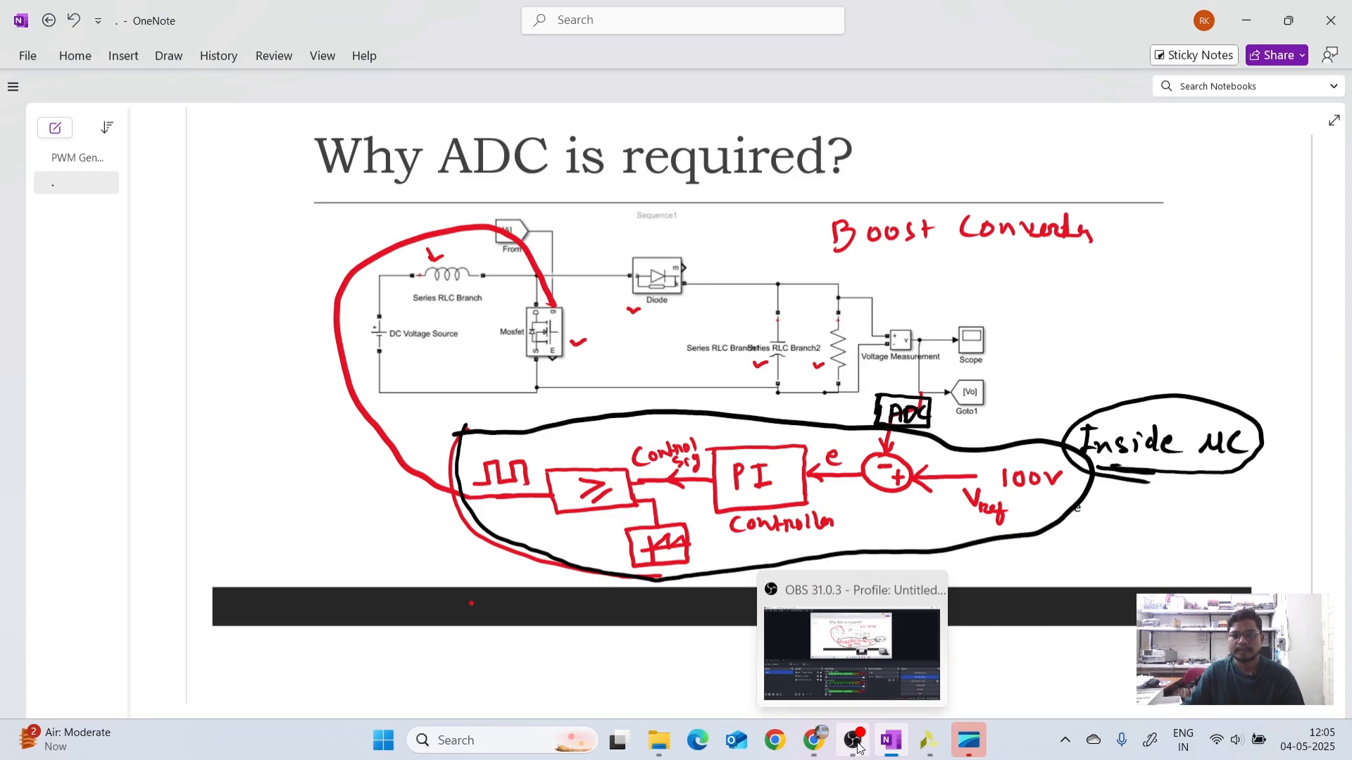
click(893, 615)
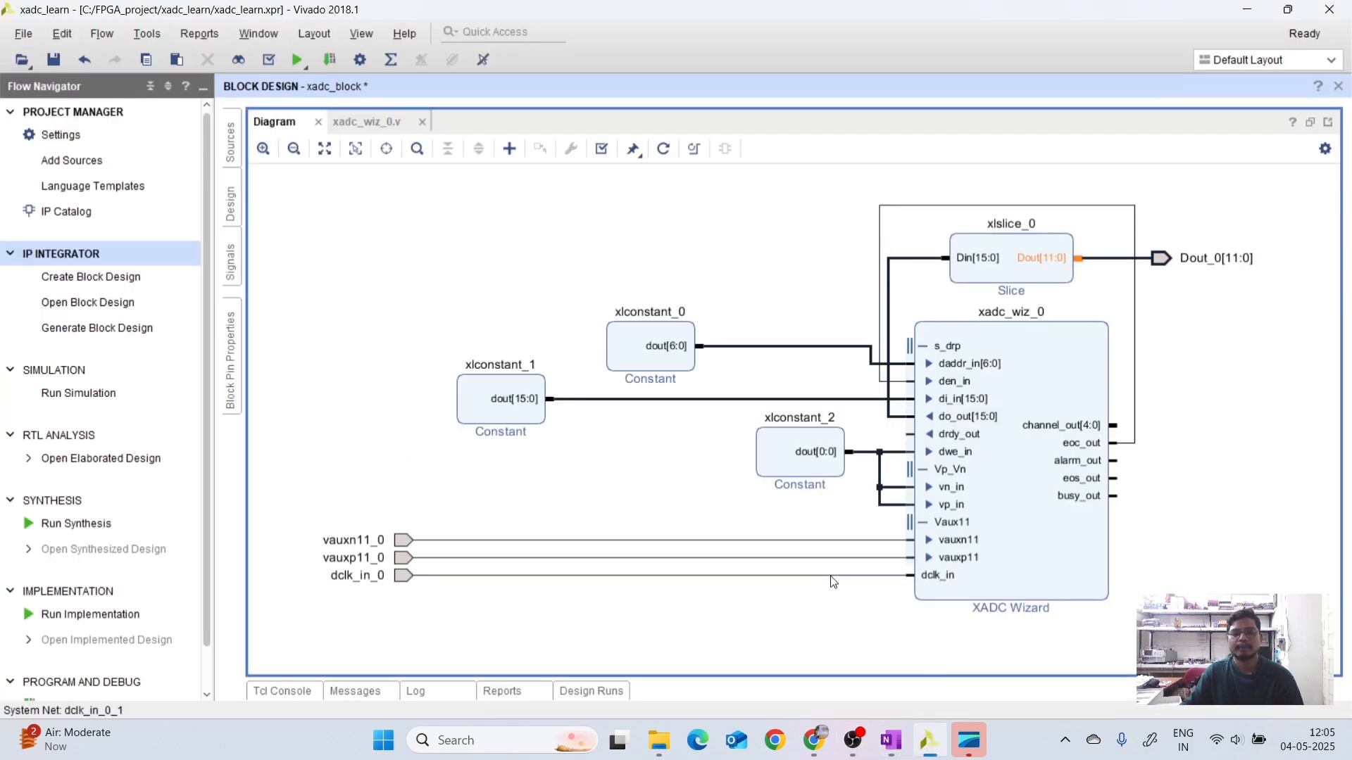